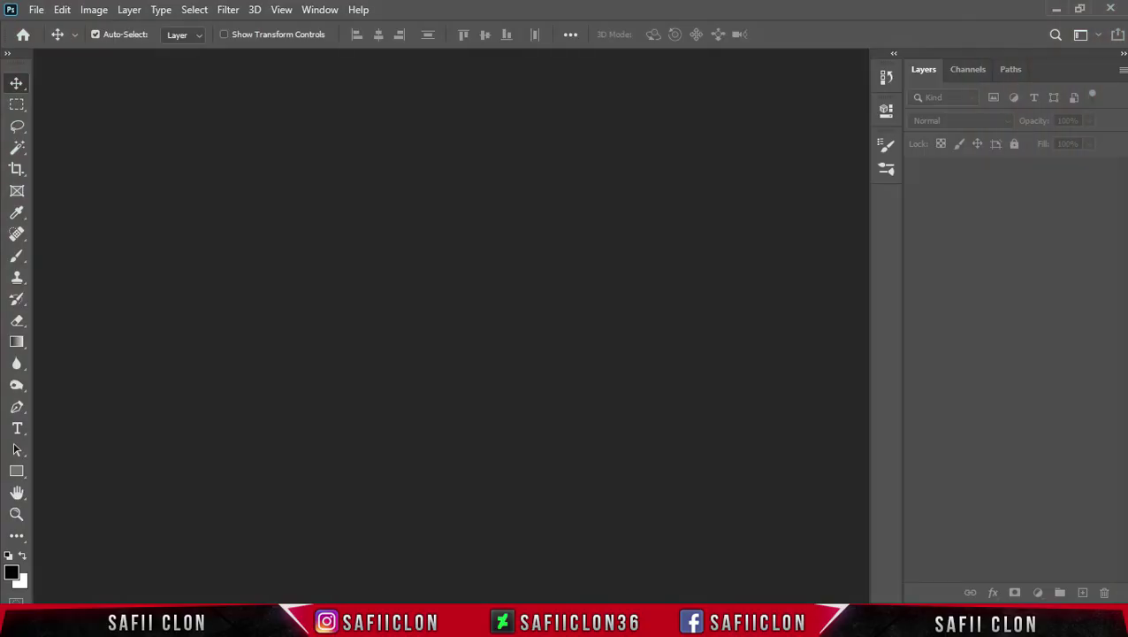
Open the blue-eye close-up and the smoky open-palm photo from the Eyes folder together.
{"action": "left_click", "coordinate": [39, 12]}
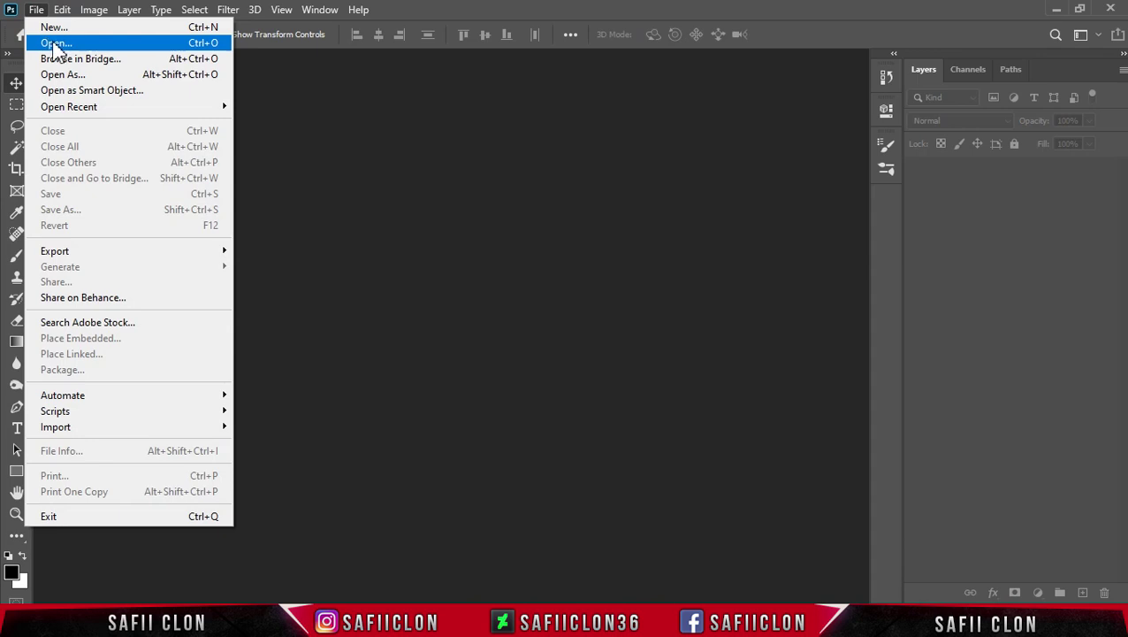
{"action": "left_click", "coordinate": [55, 43]}
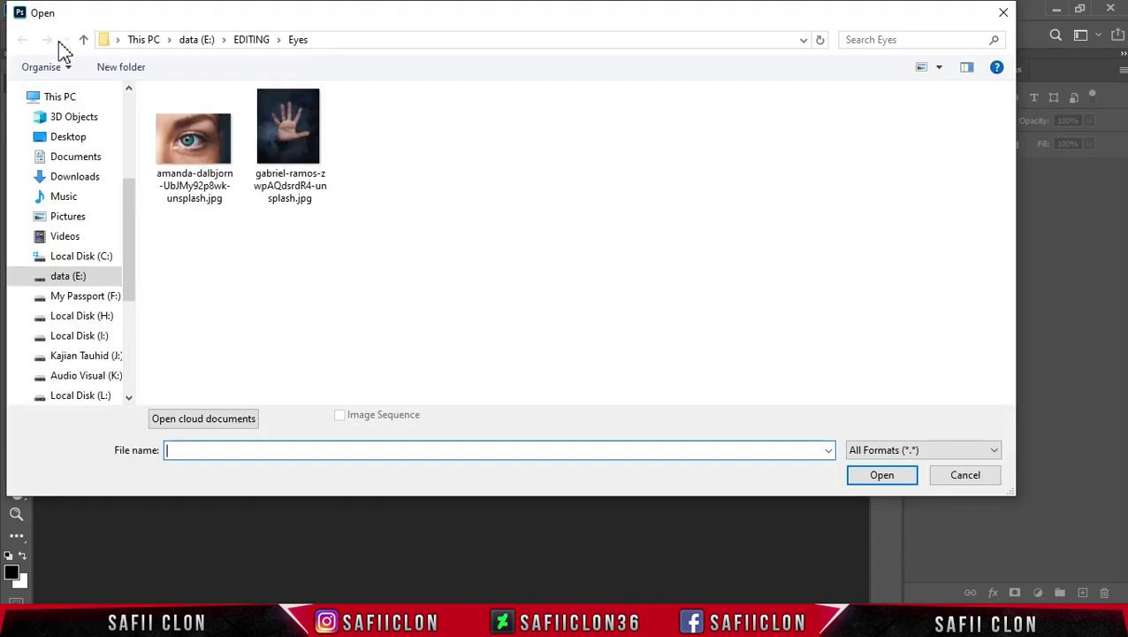
{"action": "left_click_drag", "start_coordinate": [187, 272], "coordinate": [297, 132]}
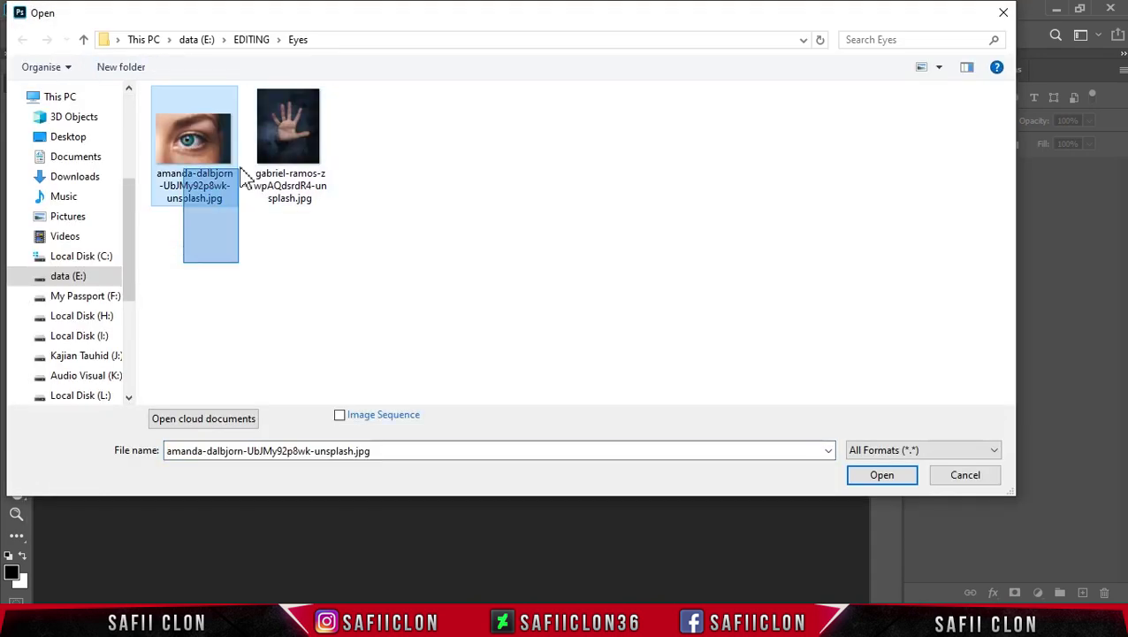
{"action": "left_click", "coordinate": [880, 476]}
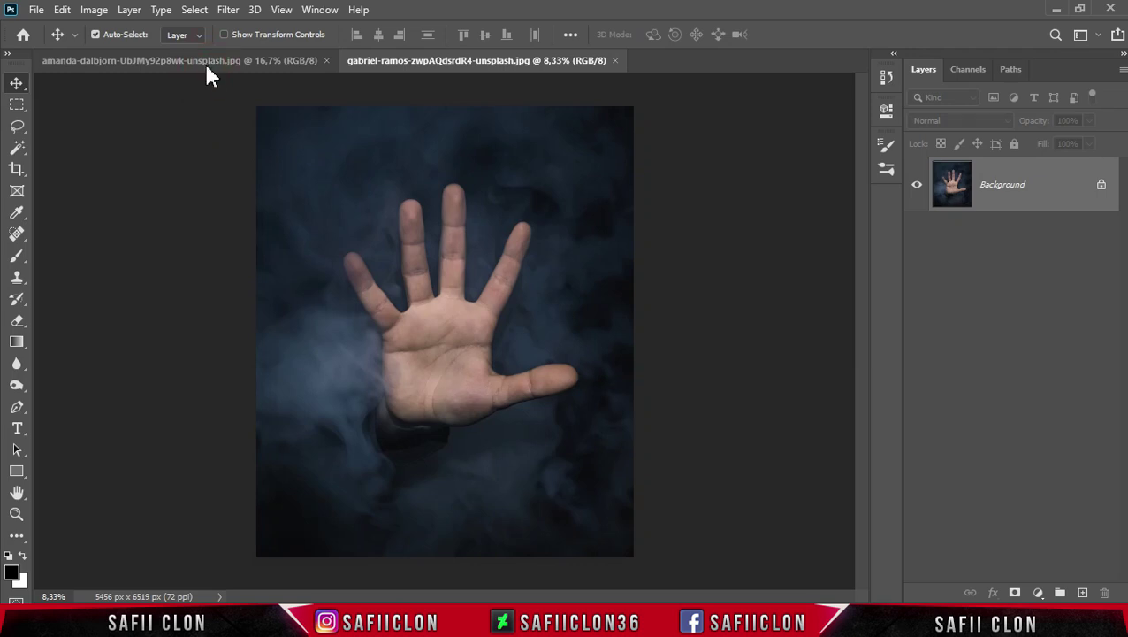
In the eye photo, lasso a loose freehand selection from below the brow to under the lower lid.
{"action": "left_click", "coordinate": [206, 63]}
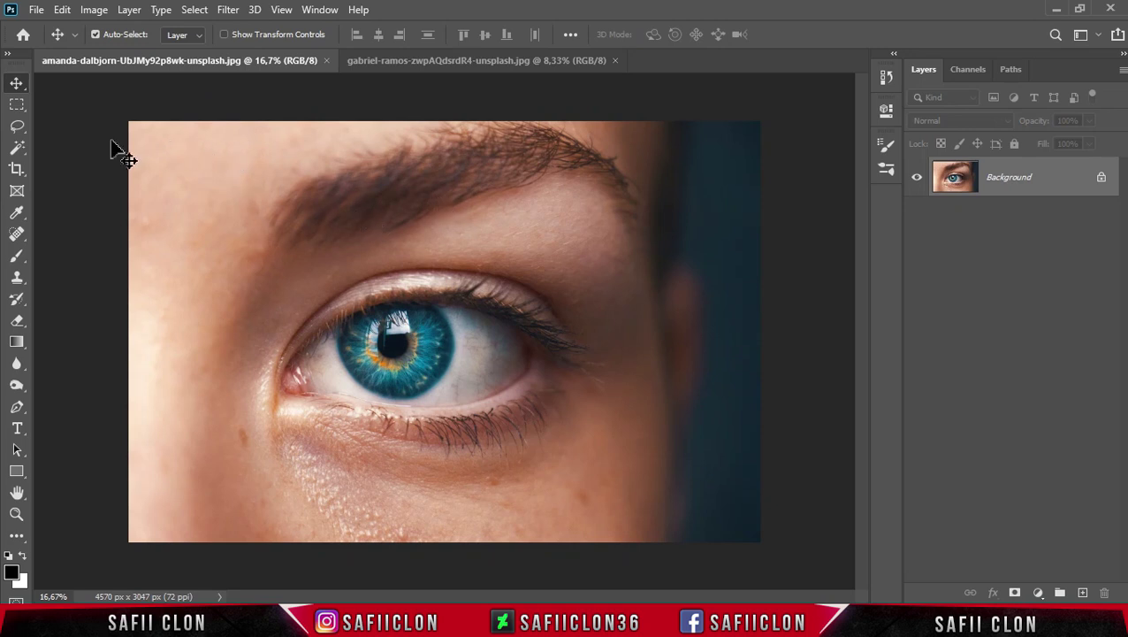
{"action": "left_click", "coordinate": [18, 133]}
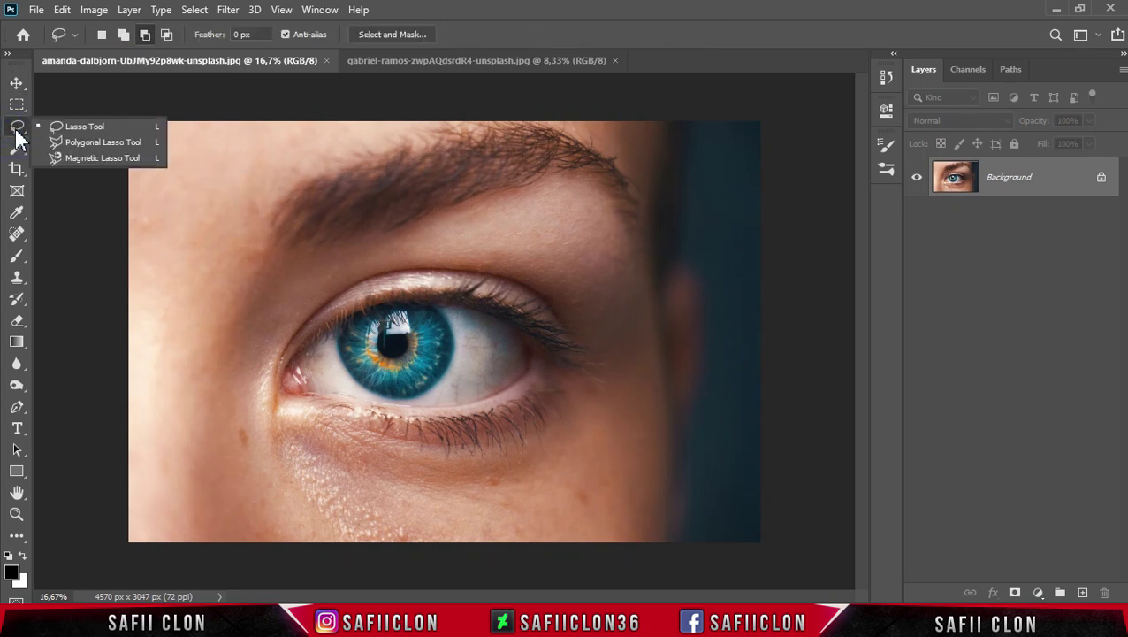
{"action": "left_click", "coordinate": [81, 127]}
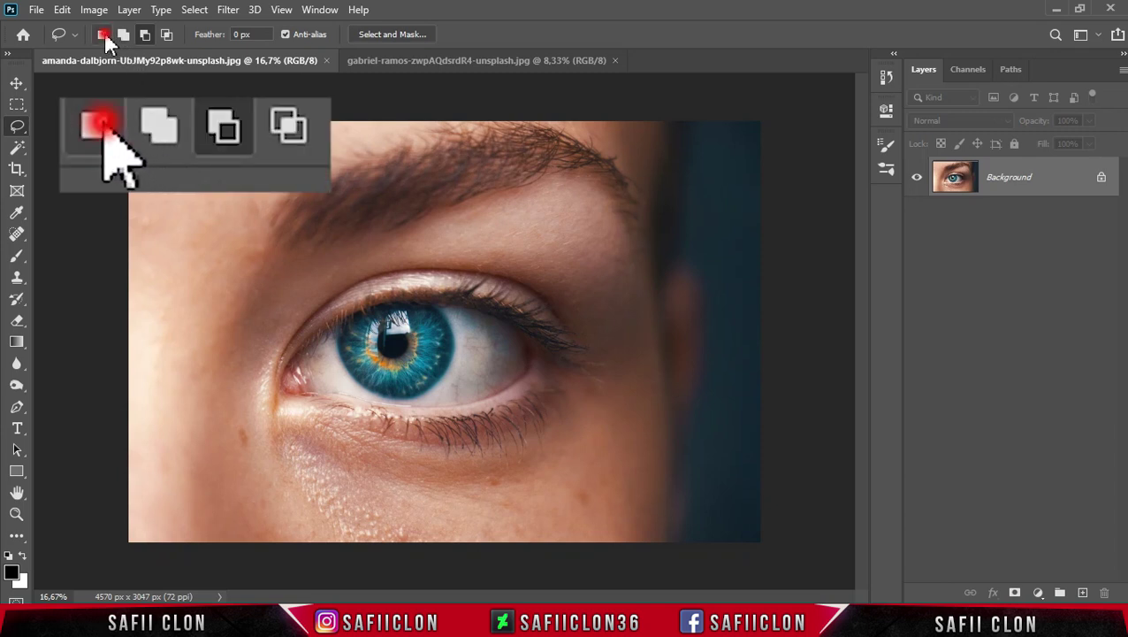
{"action": "left_click", "coordinate": [103, 34]}
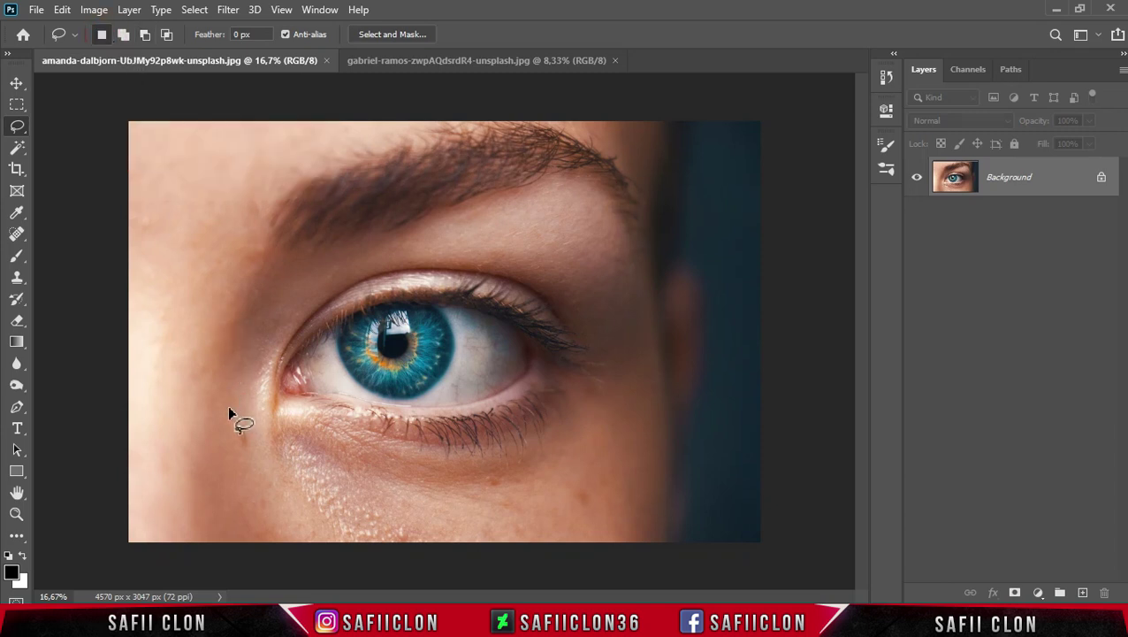
{"action": "mouse_move", "coordinate": [348, 255]}
{"action": "left_mouse_down"}
{"action": "mouse_move", "coordinate": [586, 252]}
{"action": "mouse_move", "coordinate": [505, 501]}
{"action": "left_mouse_up"}
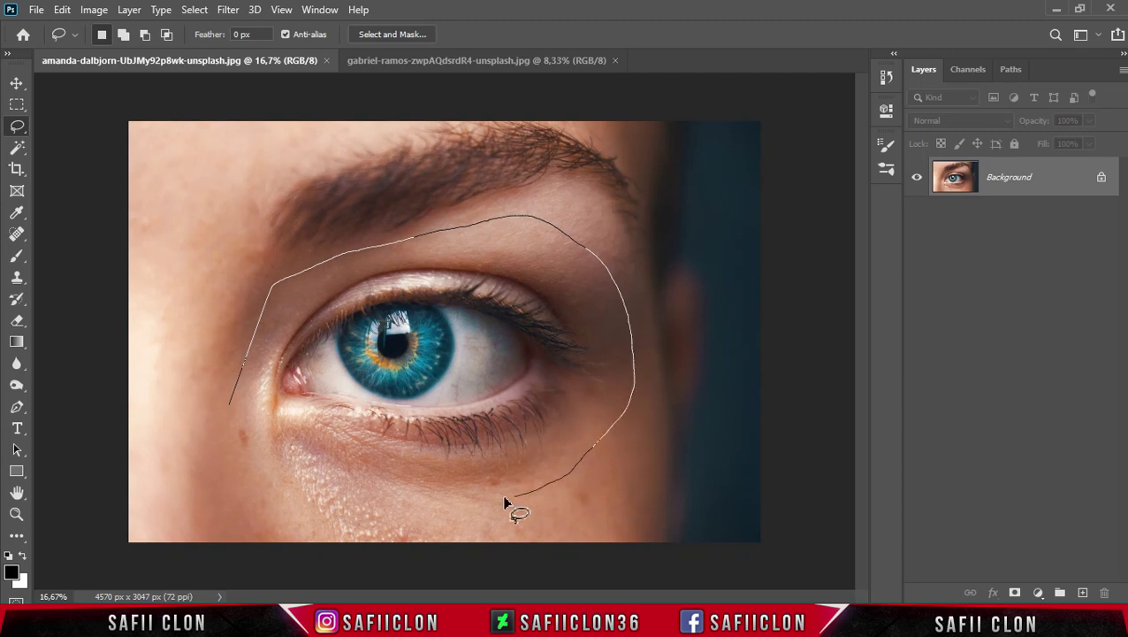
{"action": "left_click_drag", "start_coordinate": [247, 398], "coordinate": [243, 389]}
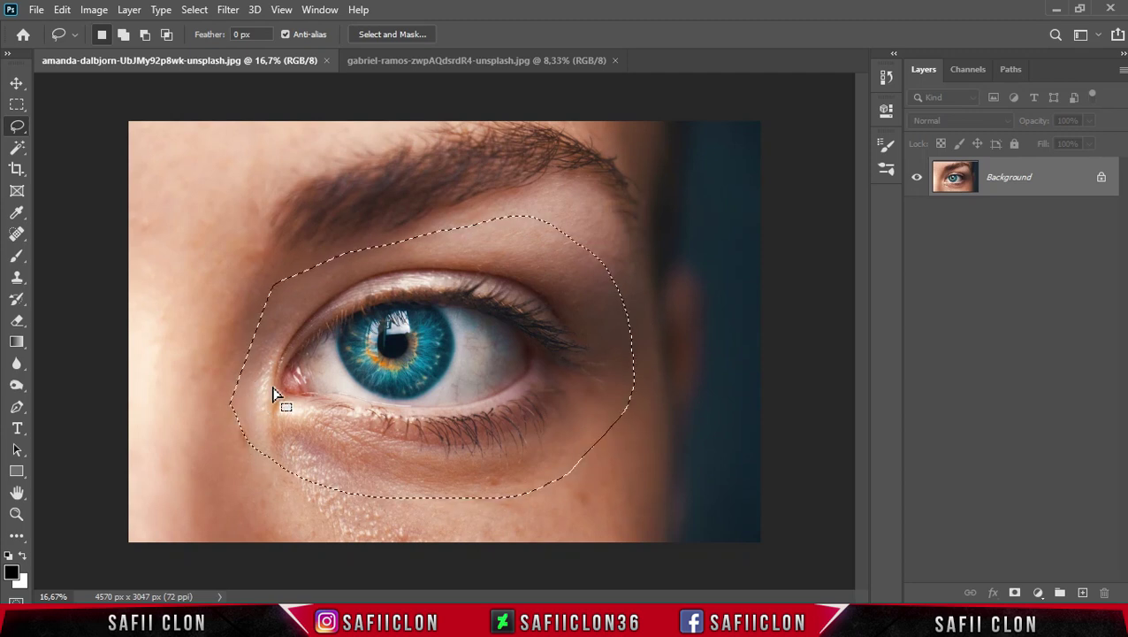
{"action": "left_click", "coordinate": [17, 84]}
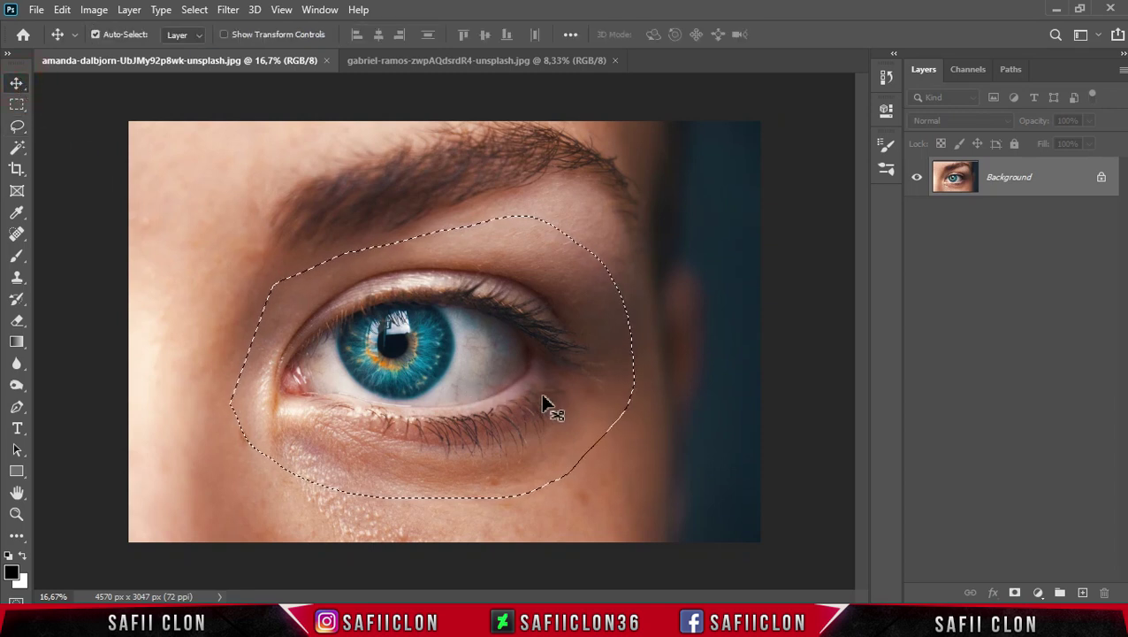
Drag the selected eye region onto the hand photo so it lands as Layer 1 over the palm.
{"action": "left_click_drag", "start_coordinate": [467, 367], "coordinate": [248, 200]}
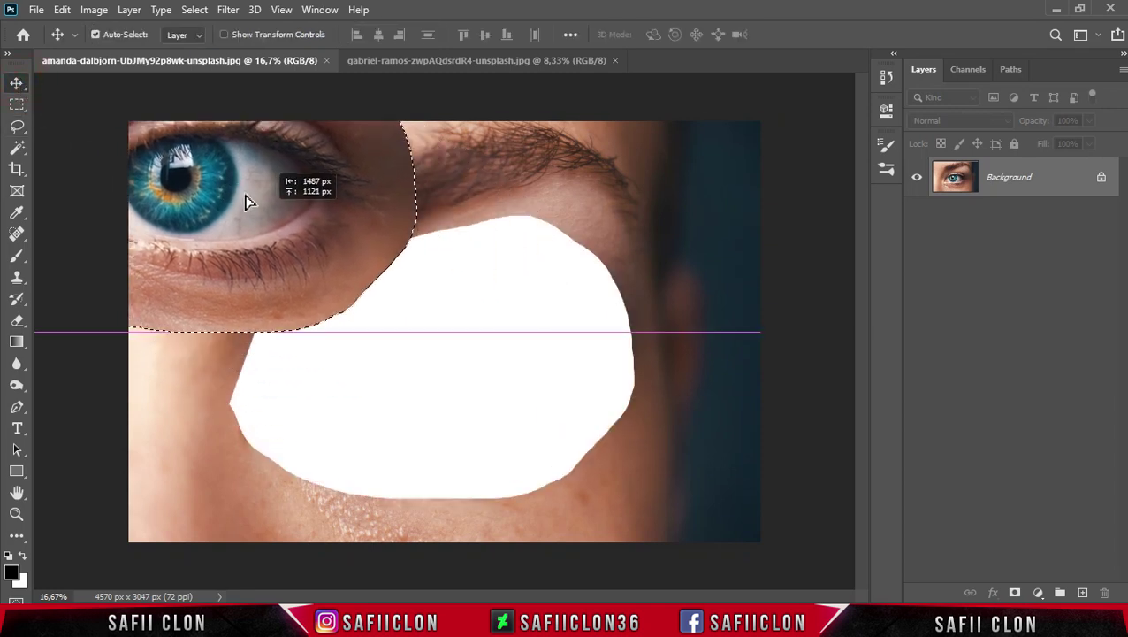
{"action": "mouse_move", "coordinate": [382, 133]}
{"action": "left_mouse_down"}
{"action": "mouse_move", "coordinate": [423, 69]}
{"action": "mouse_move", "coordinate": [457, 329]}
{"action": "left_mouse_up"}
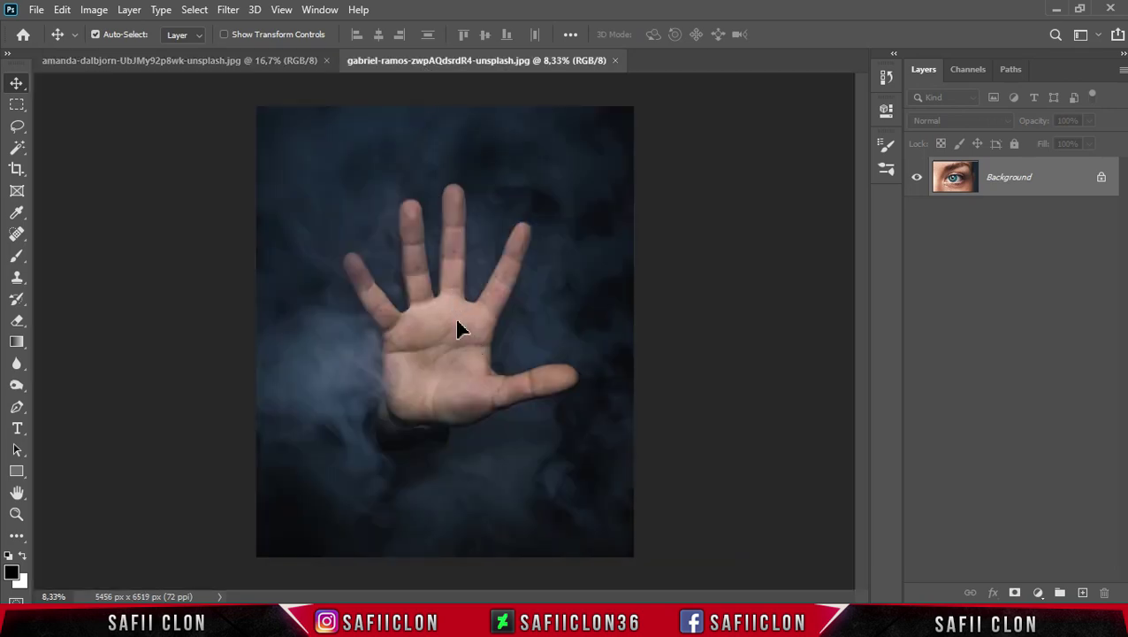
{"action": "left_click_drag", "start_coordinate": [457, 329], "coordinate": [458, 328]}
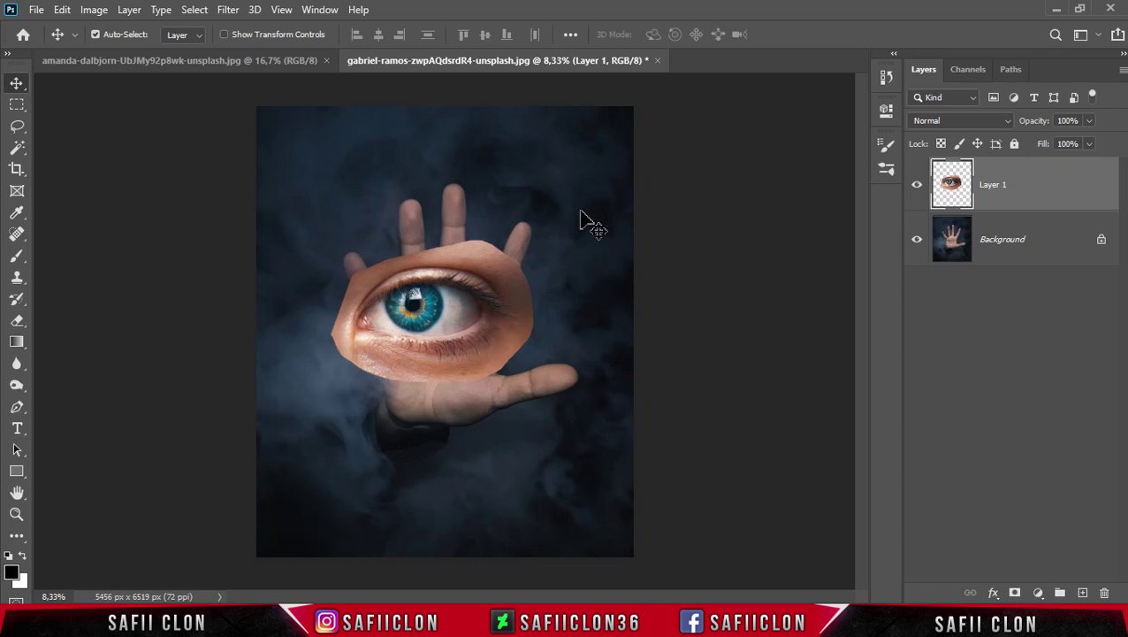
{"action": "key", "text": "ctrl+t"}
{"action": "key", "text": "ctrl+t"}
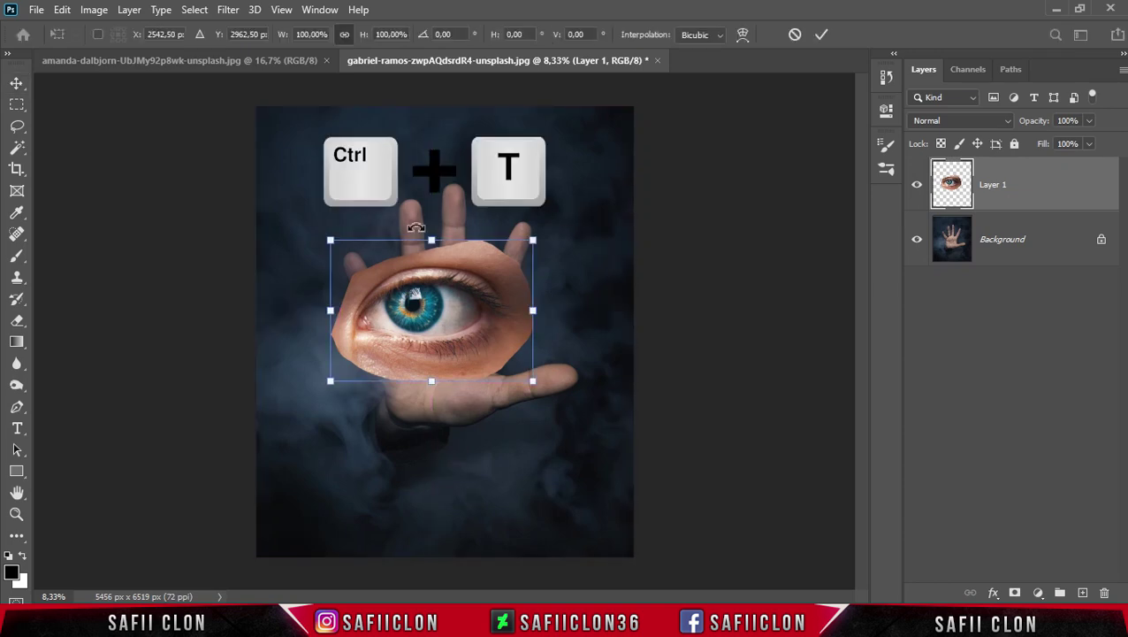
Shrink the eye, move it onto the palm, and lower the layer's fill to 42%.
{"action": "left_click_drag", "start_coordinate": [330, 240], "coordinate": [428, 315]}
{"action": "scroll", "coordinate": [430, 323], "scroll_direction": "up", "scroll_amount": 1}
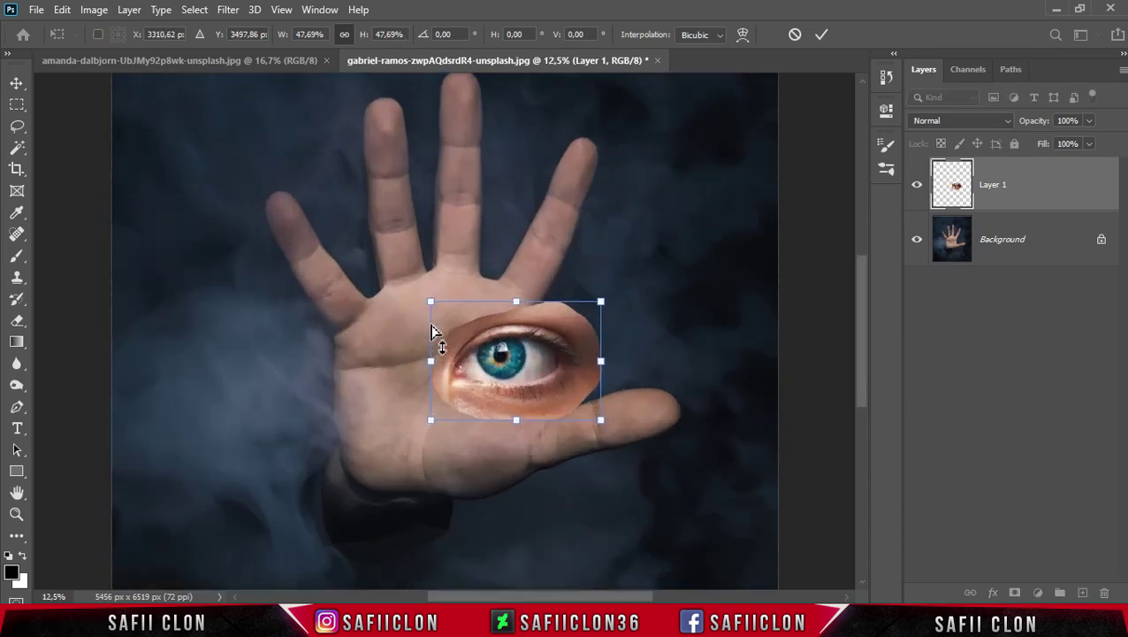
{"action": "scroll", "coordinate": [431, 331], "scroll_direction": "up", "scroll_amount": 2}
{"action": "left_click_drag", "start_coordinate": [519, 335], "coordinate": [445, 372]}
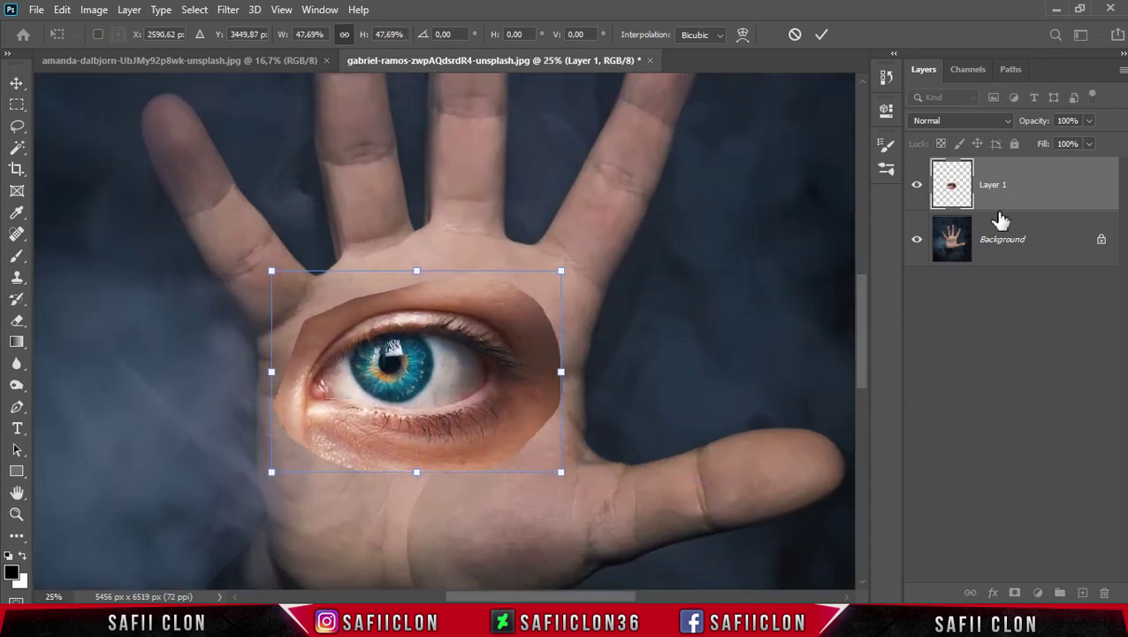
{"action": "left_click", "coordinate": [1089, 146]}
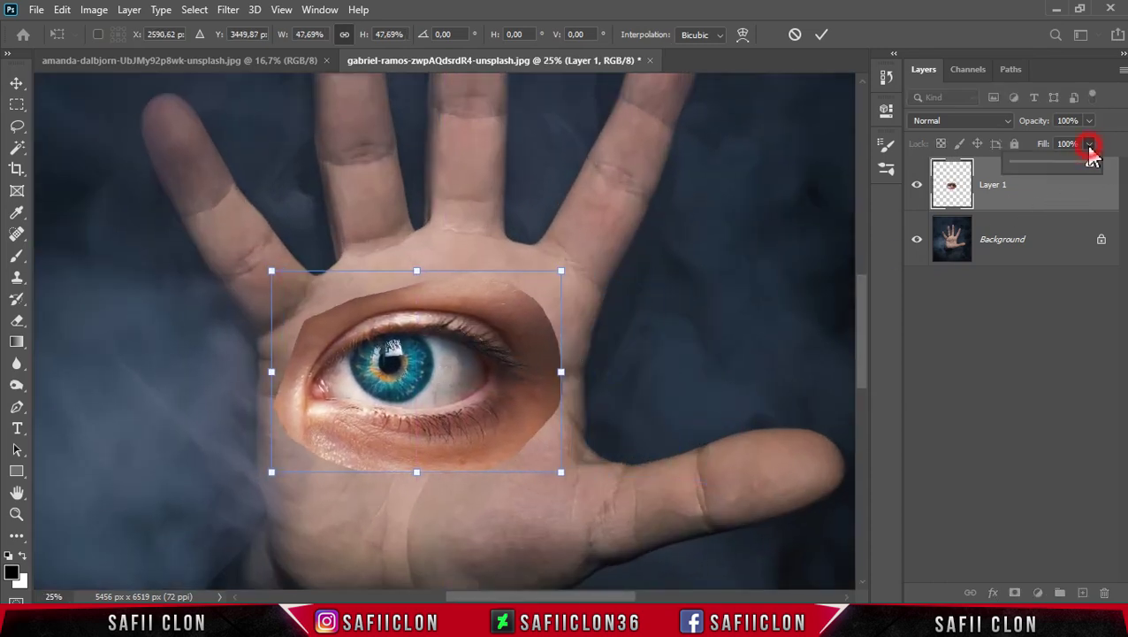
{"action": "left_click", "coordinate": [1046, 165]}
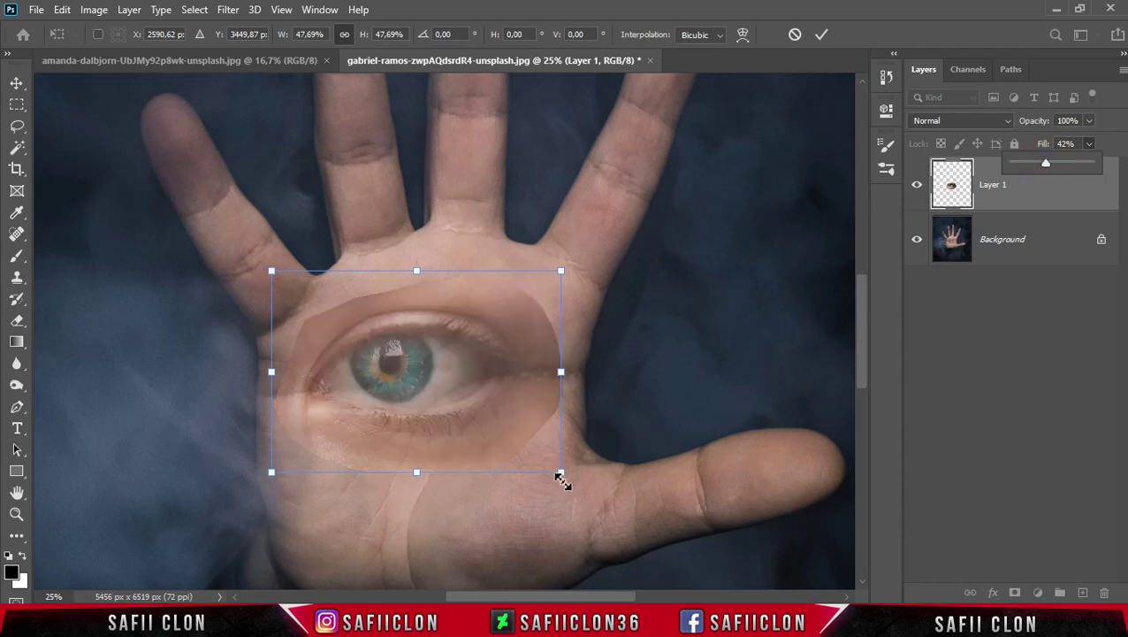
Scale the eye to 58.11%, tilt it -1.73° centred on the palm, and commit the transform.
{"action": "left_click_drag", "start_coordinate": [563, 480], "coordinate": [617, 508]}
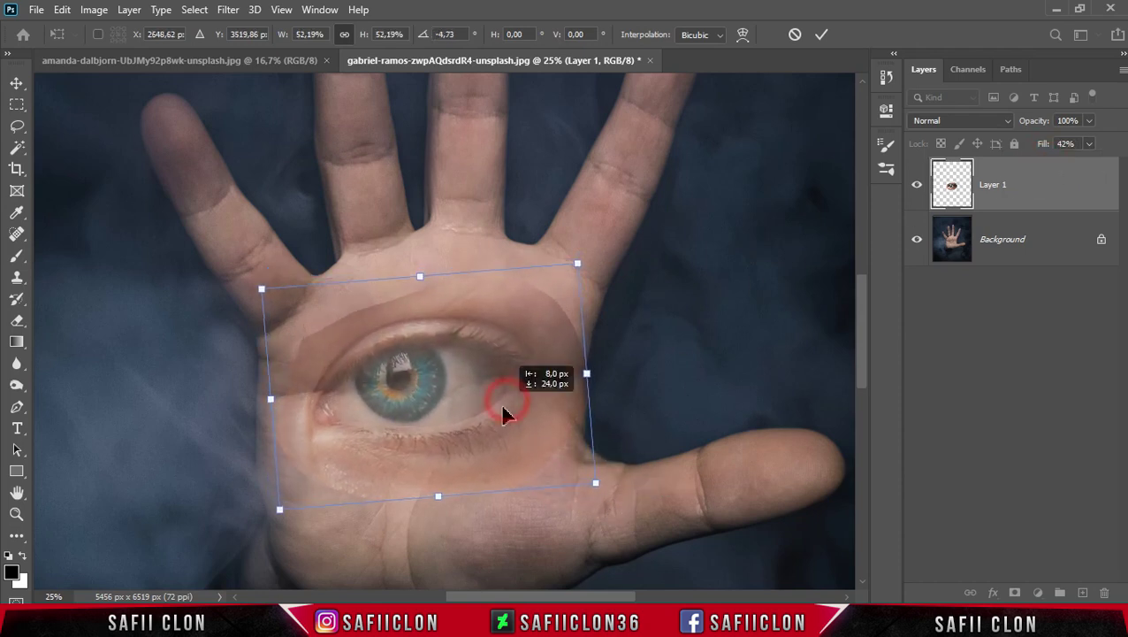
{"action": "left_click_drag", "start_coordinate": [508, 405], "coordinate": [522, 443]}
{"action": "left_click_drag", "start_coordinate": [591, 489], "coordinate": [616, 482]}
{"action": "left_click_drag", "start_coordinate": [460, 380], "coordinate": [479, 385]}
{"action": "left_click_drag", "start_coordinate": [263, 272], "coordinate": [272, 270]}
{"action": "left_click_drag", "start_coordinate": [422, 388], "coordinate": [447, 395]}
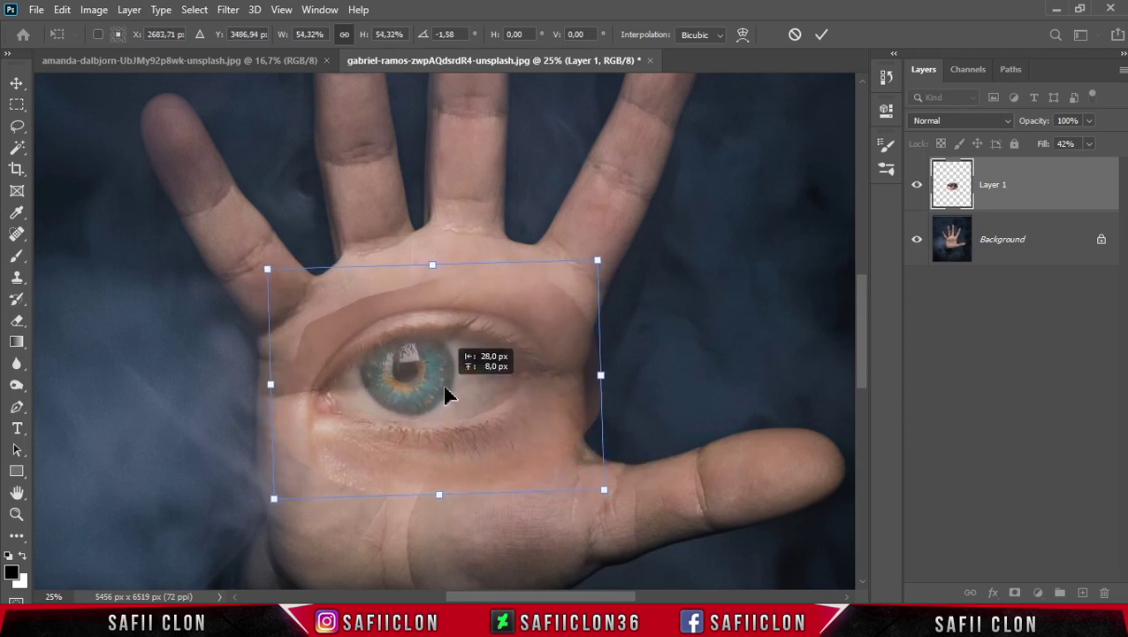
{"action": "left_click_drag", "start_coordinate": [597, 260], "coordinate": [605, 256]}
{"action": "left_click_drag", "start_coordinate": [486, 365], "coordinate": [501, 359]}
{"action": "left_click", "coordinate": [519, 422]}
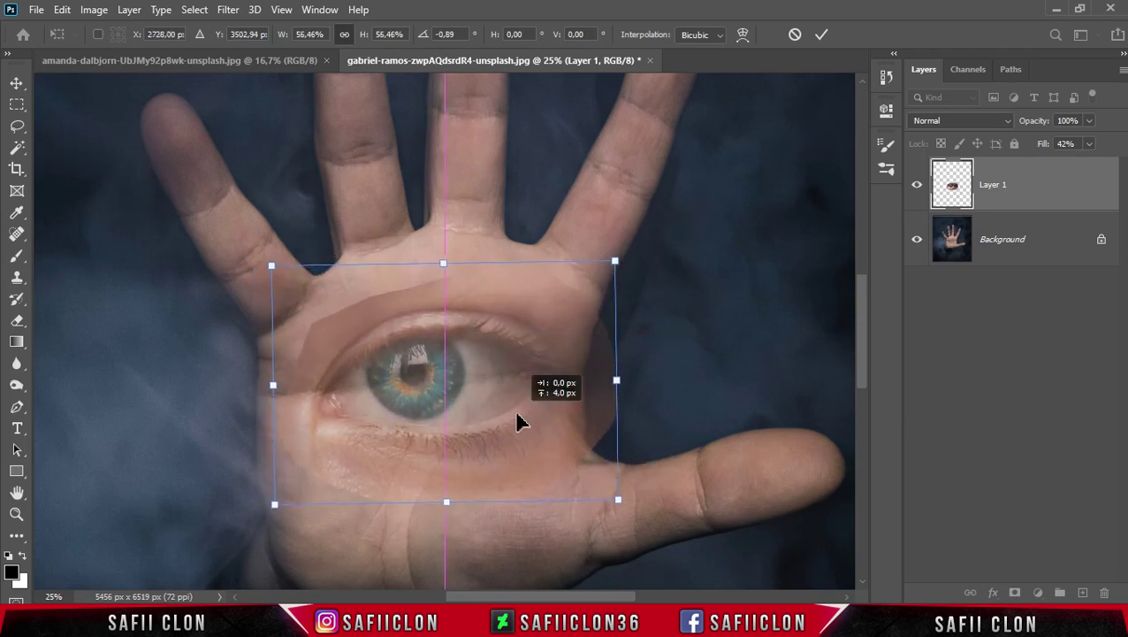
{"action": "left_click_drag", "start_coordinate": [614, 262], "coordinate": [608, 254]}
{"action": "left_click_drag", "start_coordinate": [531, 354], "coordinate": [542, 361]}
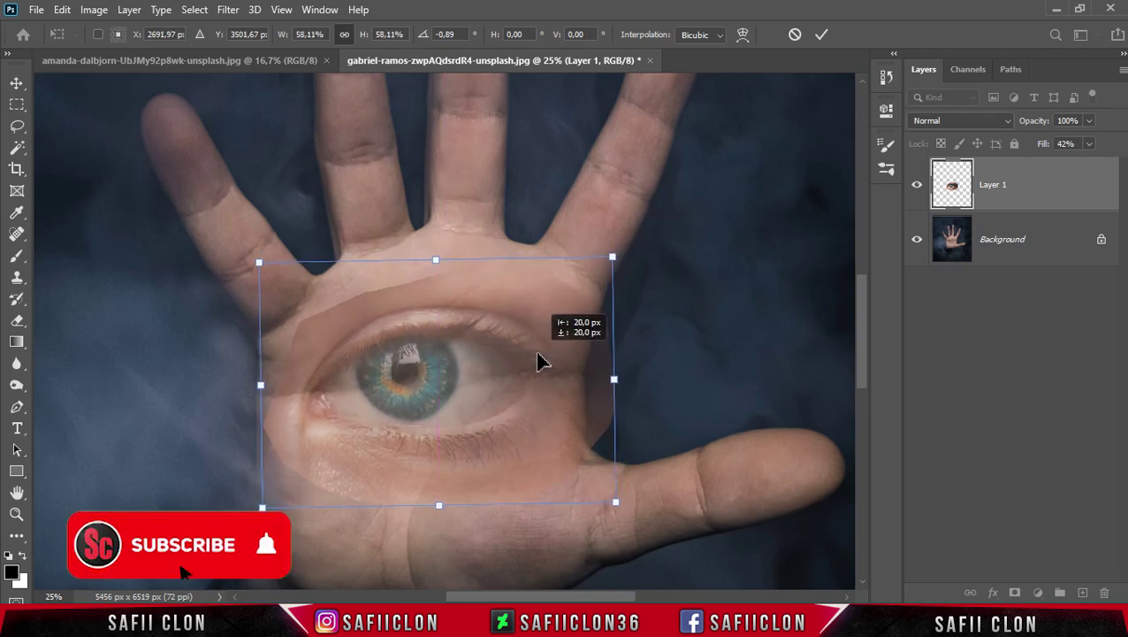
{"action": "mouse_move", "coordinate": [707, 252]}
{"action": "left_mouse_down"}
{"action": "mouse_move", "coordinate": [674, 322]}
{"action": "mouse_move", "coordinate": [671, 299]}
{"action": "left_mouse_up"}
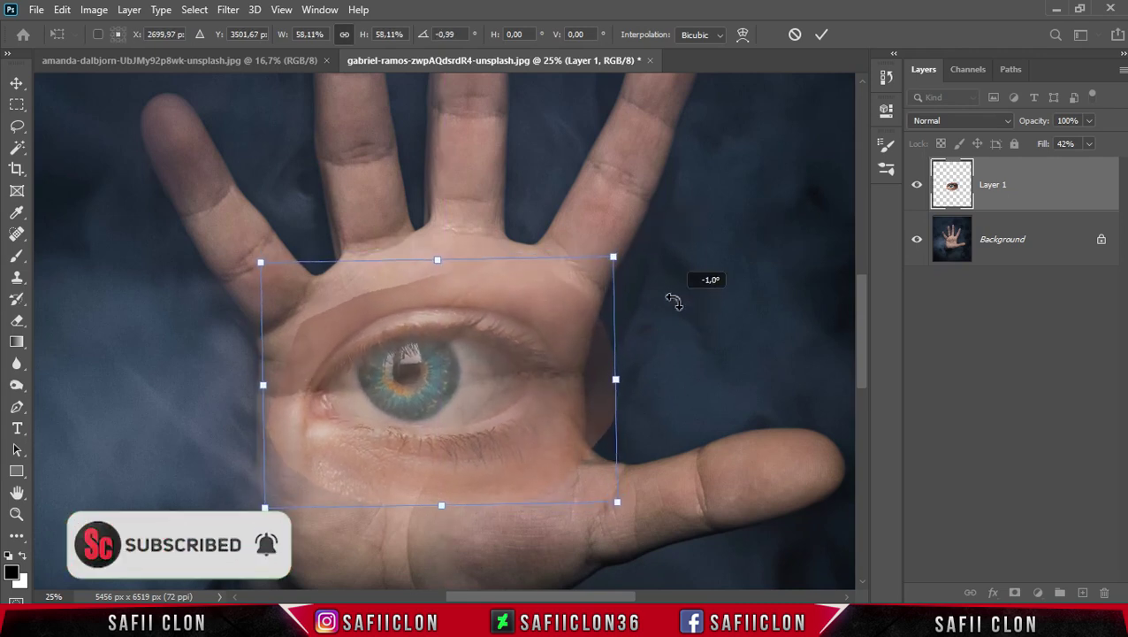
{"action": "left_click", "coordinate": [821, 35]}
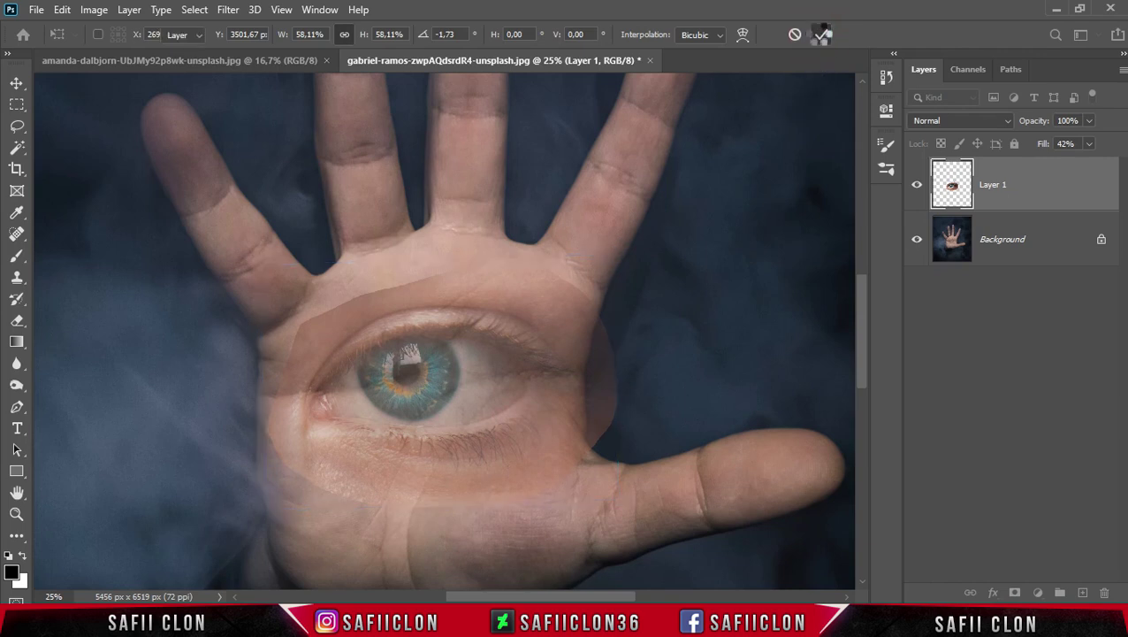
Restore the eye layer's fill to 100%.
{"action": "left_click", "coordinate": [1090, 144]}
{"action": "left_click_drag", "start_coordinate": [1076, 162], "coordinate": [1122, 161]}
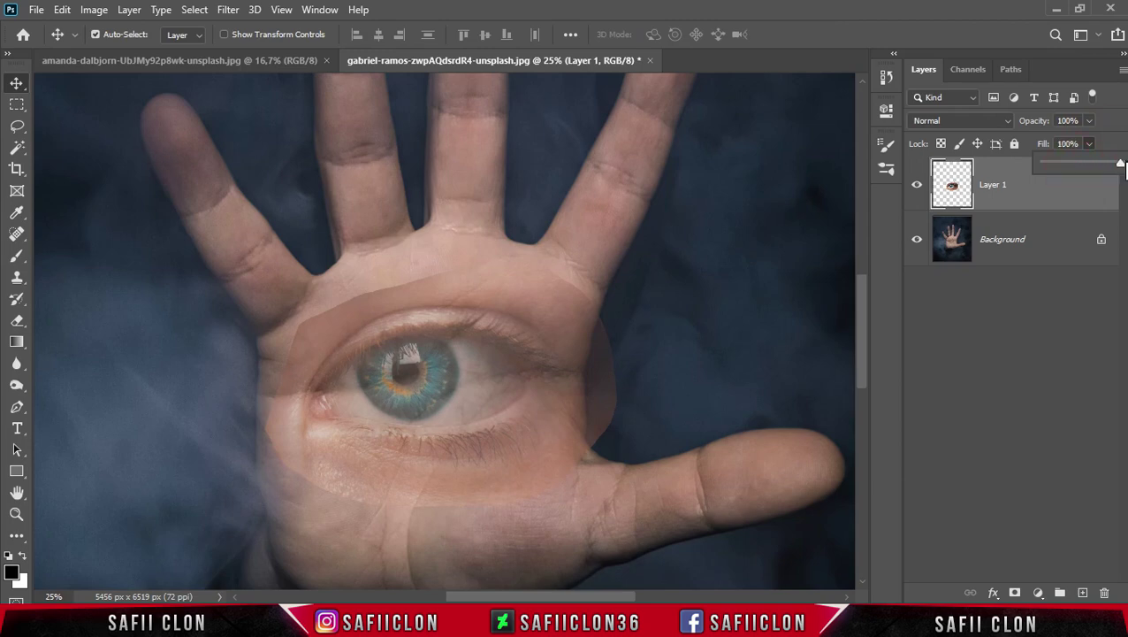
{"action": "left_click", "coordinate": [1116, 152]}
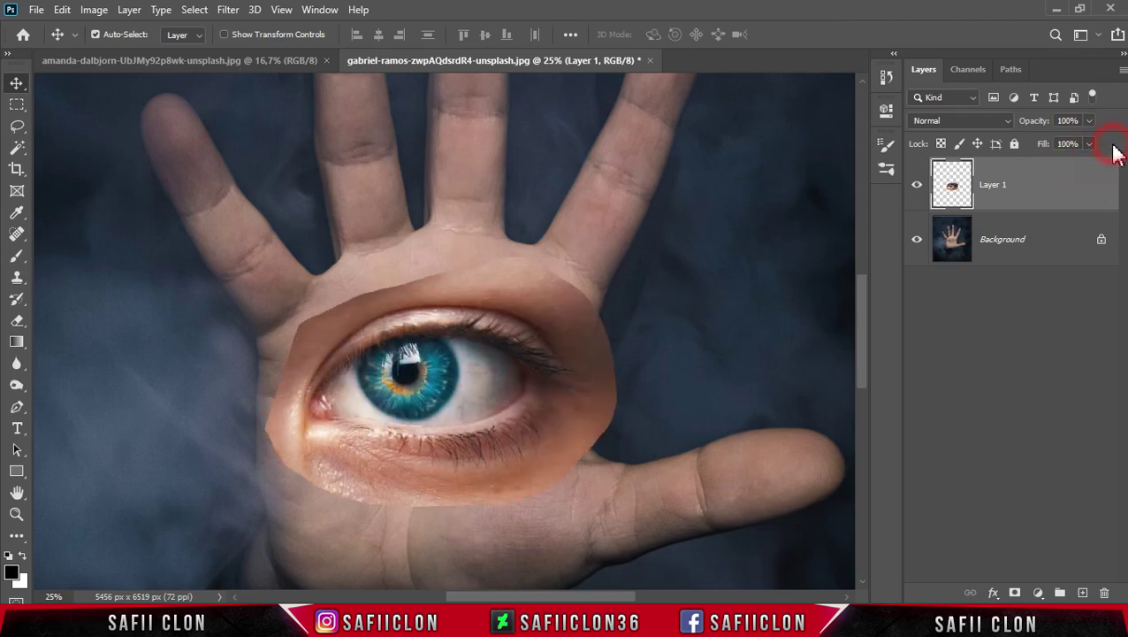
Duplicate the eye layer as Layer 1 copy and hide the copy.
{"action": "right_click", "coordinate": [1048, 183]}
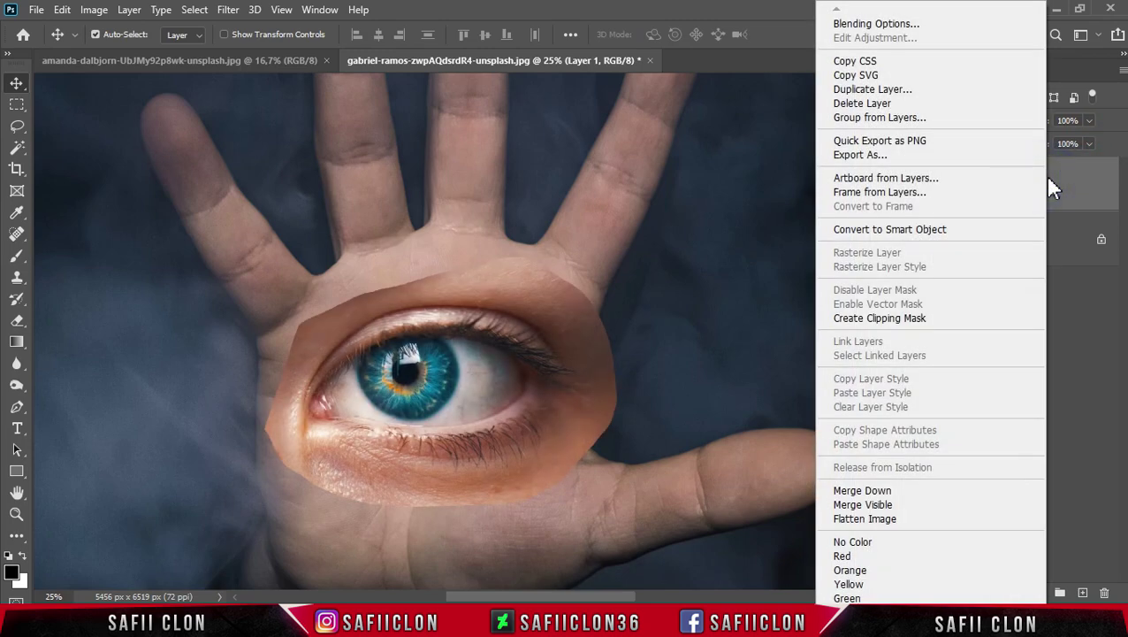
{"action": "left_click", "coordinate": [856, 90]}
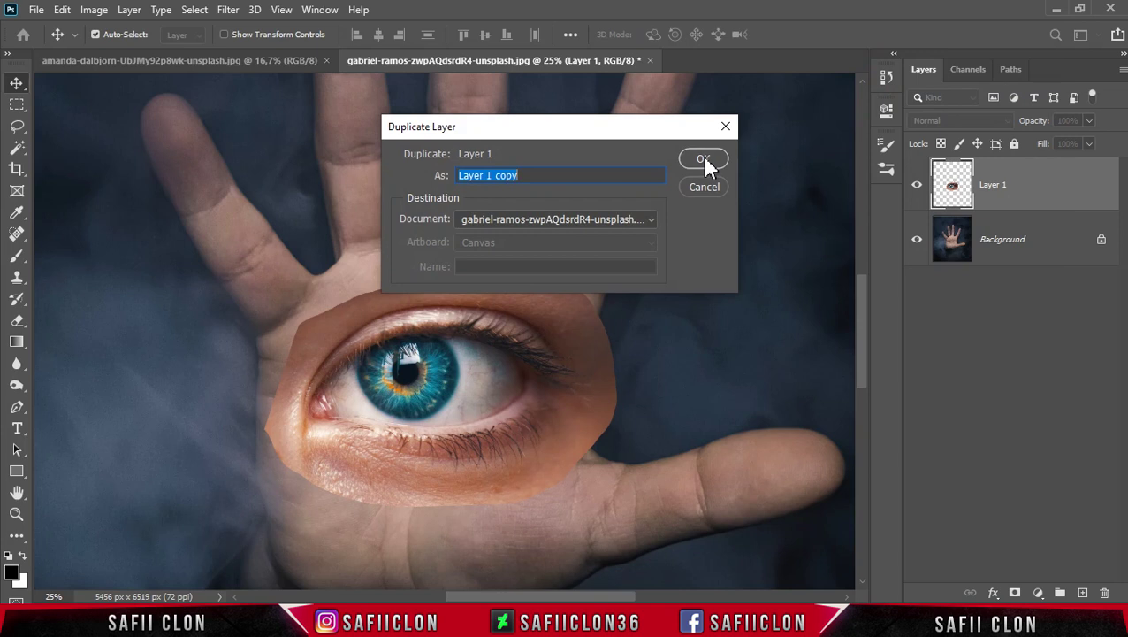
{"action": "left_click", "coordinate": [703, 156]}
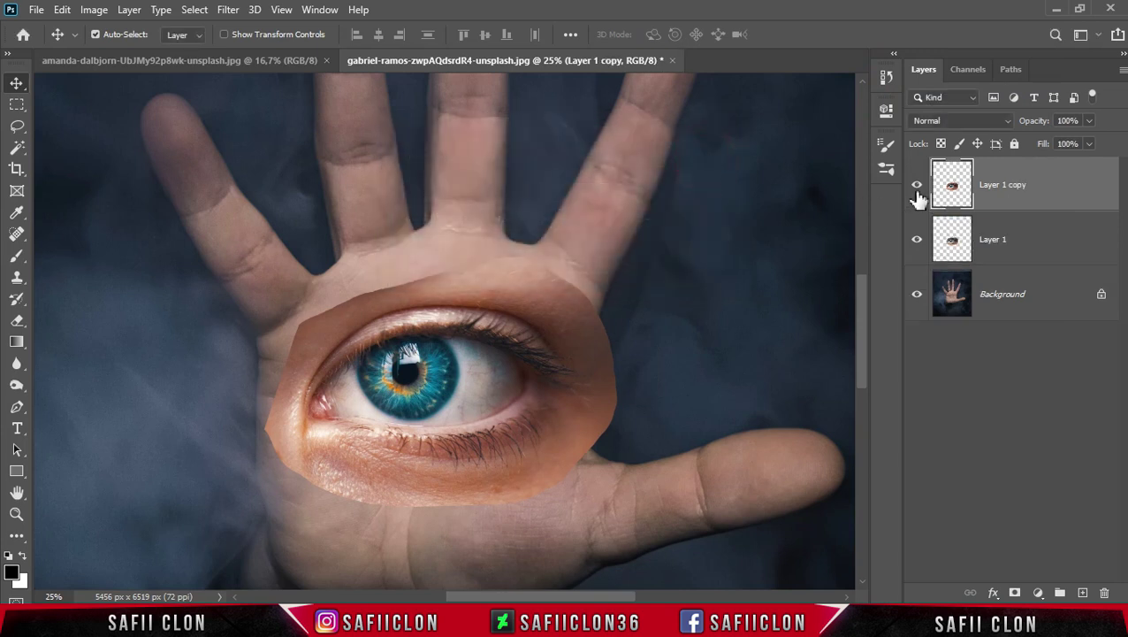
{"action": "left_click", "coordinate": [917, 189]}
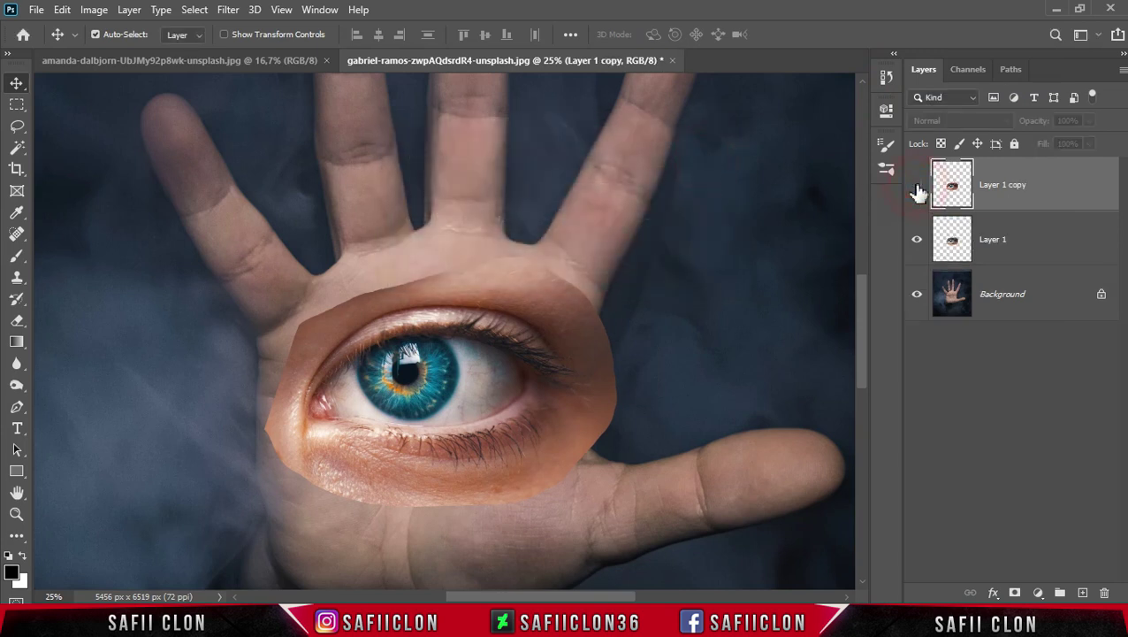
Set Layer 1's blend mode to Luminosity and add a white layer mask.
{"action": "left_click", "coordinate": [1026, 248]}
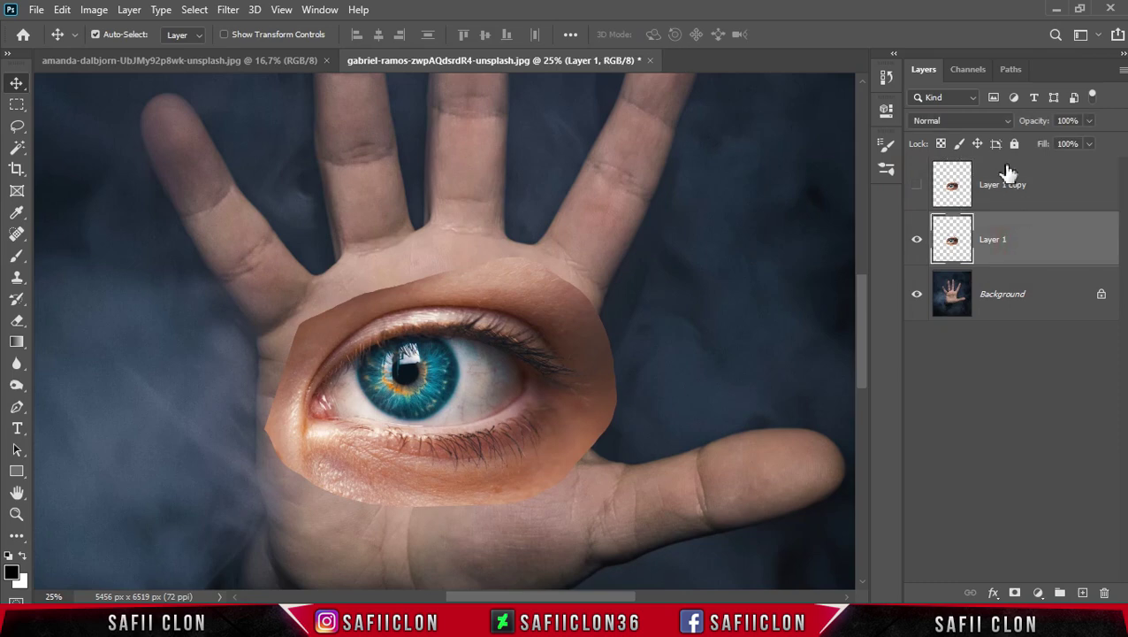
{"action": "left_click", "coordinate": [1006, 124]}
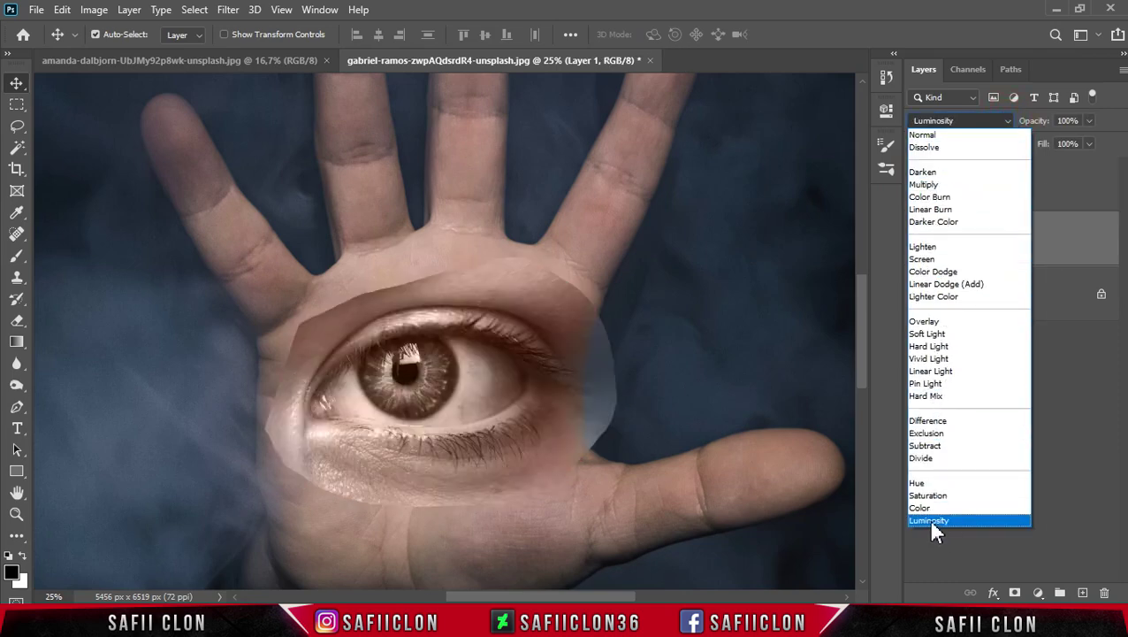
{"action": "left_click", "coordinate": [939, 521]}
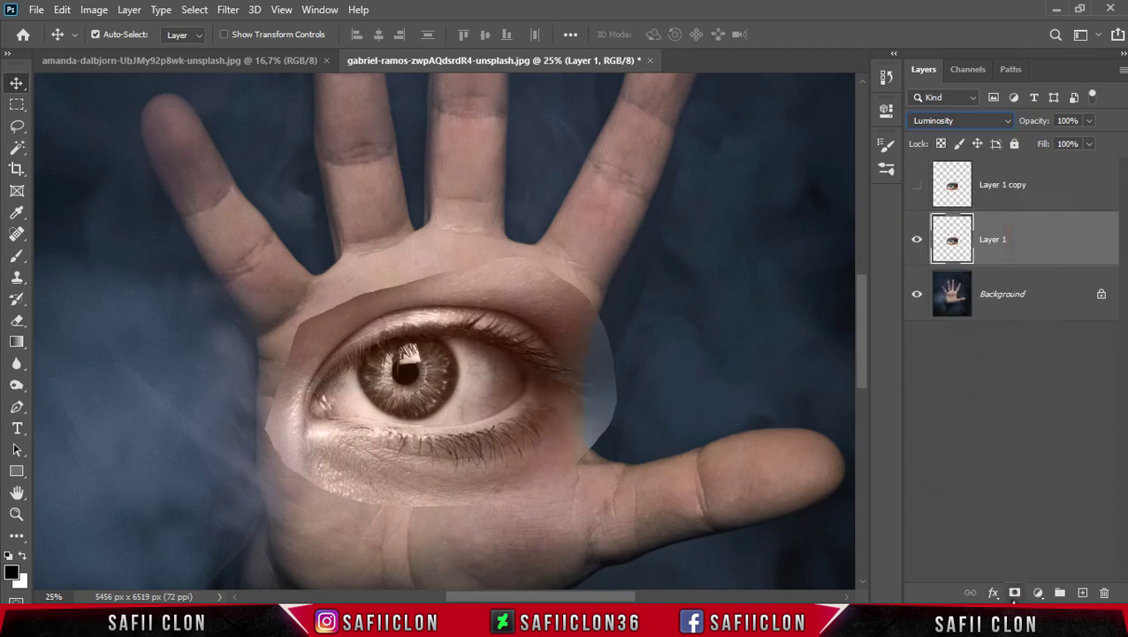
{"action": "left_click", "coordinate": [1016, 592]}
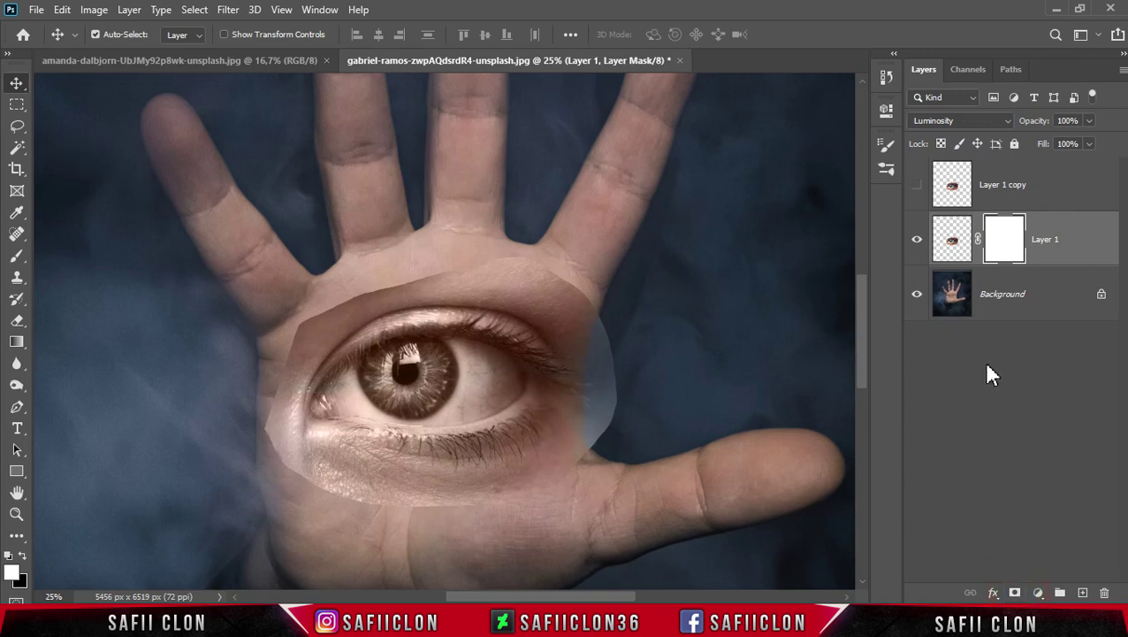
Target Layer 1's mask with a large Soft Round brush at 16% opacity and black foreground.
{"action": "left_click", "coordinate": [1013, 243]}
{"action": "left_click", "coordinate": [17, 257]}
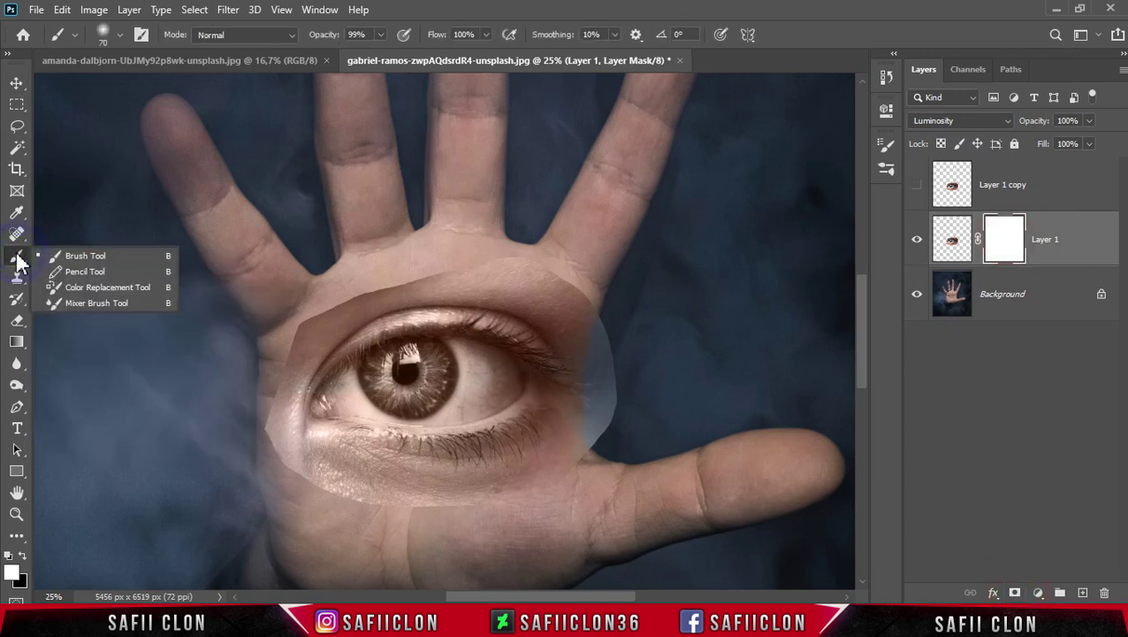
{"action": "left_click", "coordinate": [73, 260]}
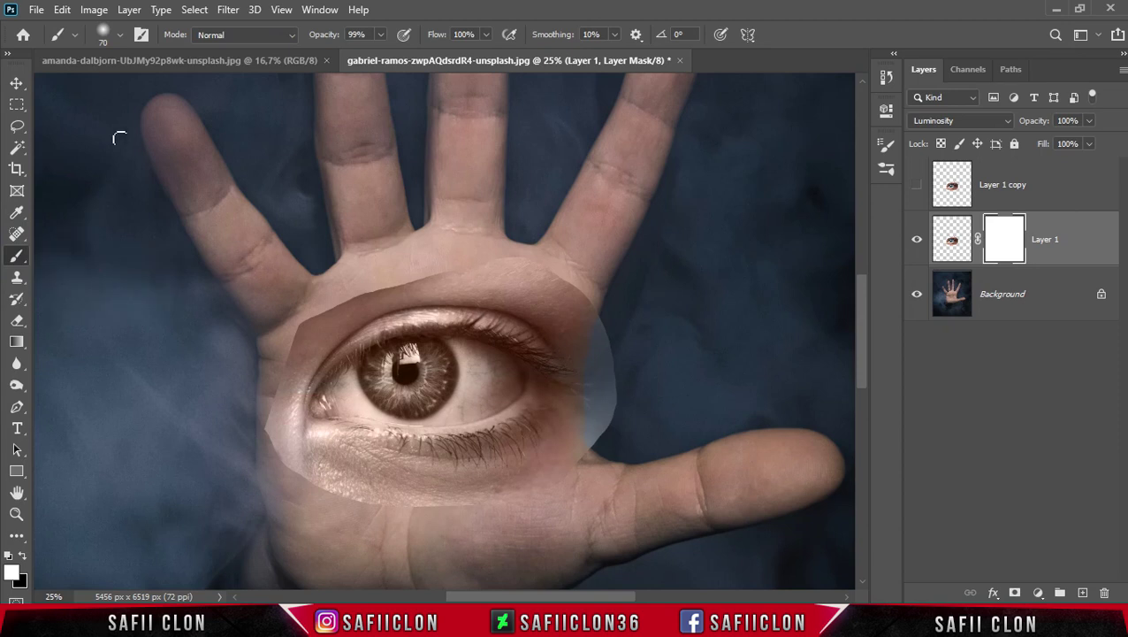
{"action": "left_click", "coordinate": [118, 36]}
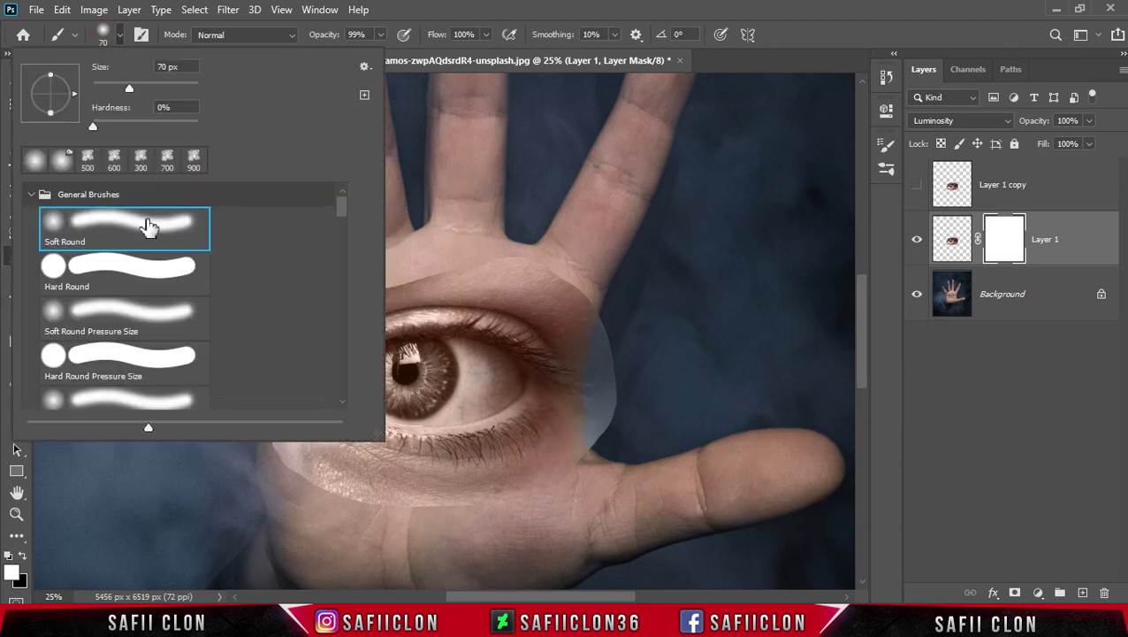
{"action": "left_click", "coordinate": [134, 228]}
{"action": "left_click_drag", "start_coordinate": [130, 88], "coordinate": [178, 88]}
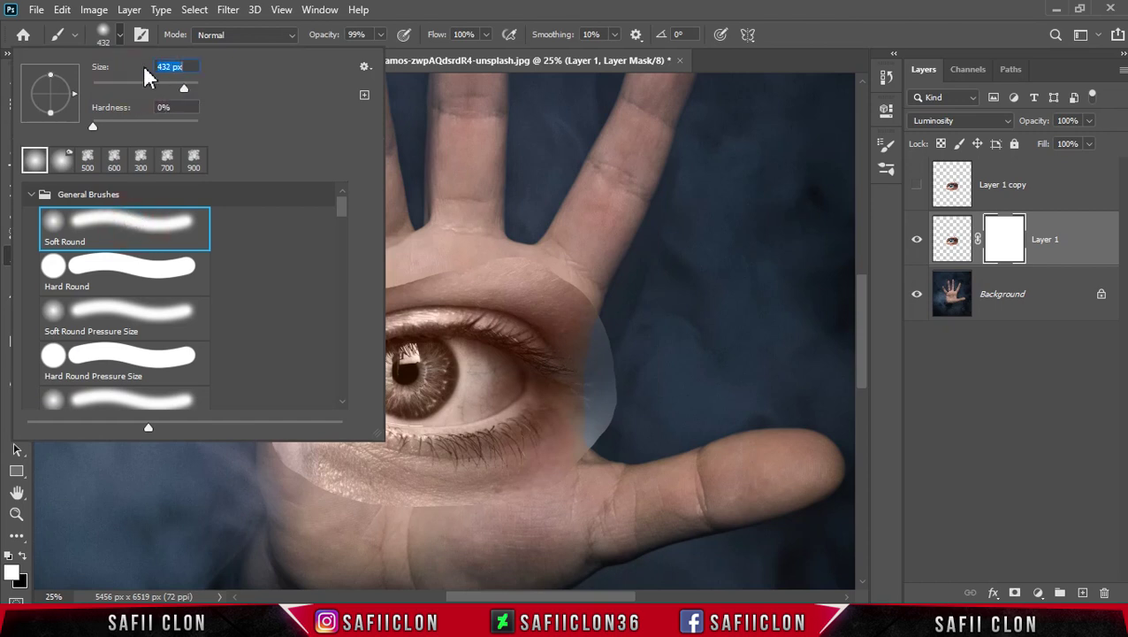
{"action": "left_click", "coordinate": [121, 37]}
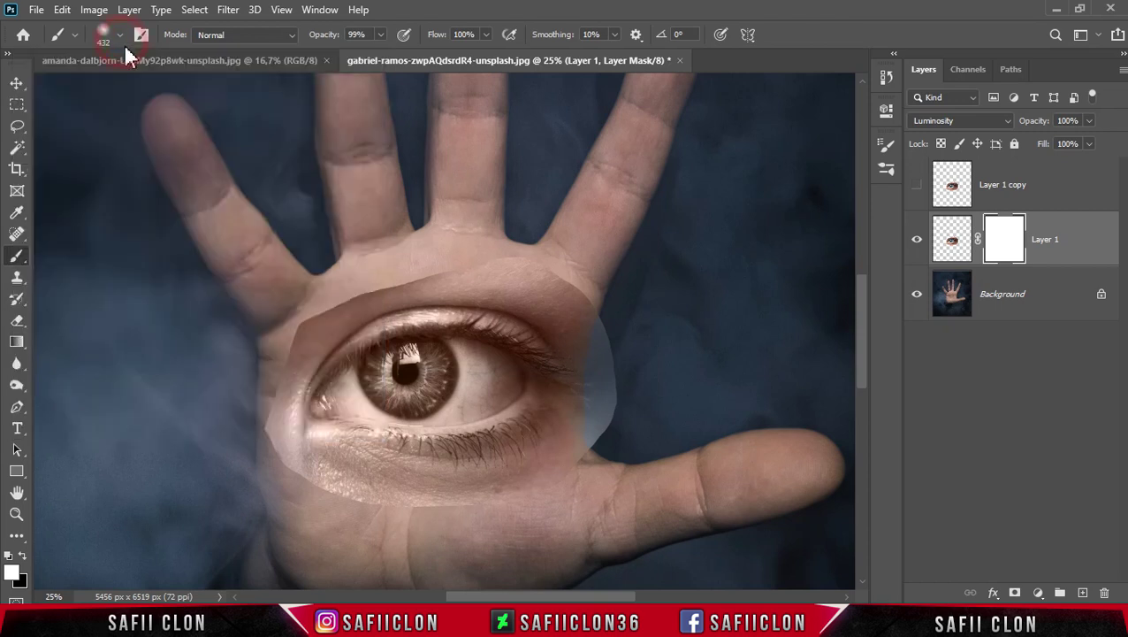
{"action": "left_click", "coordinate": [381, 35]}
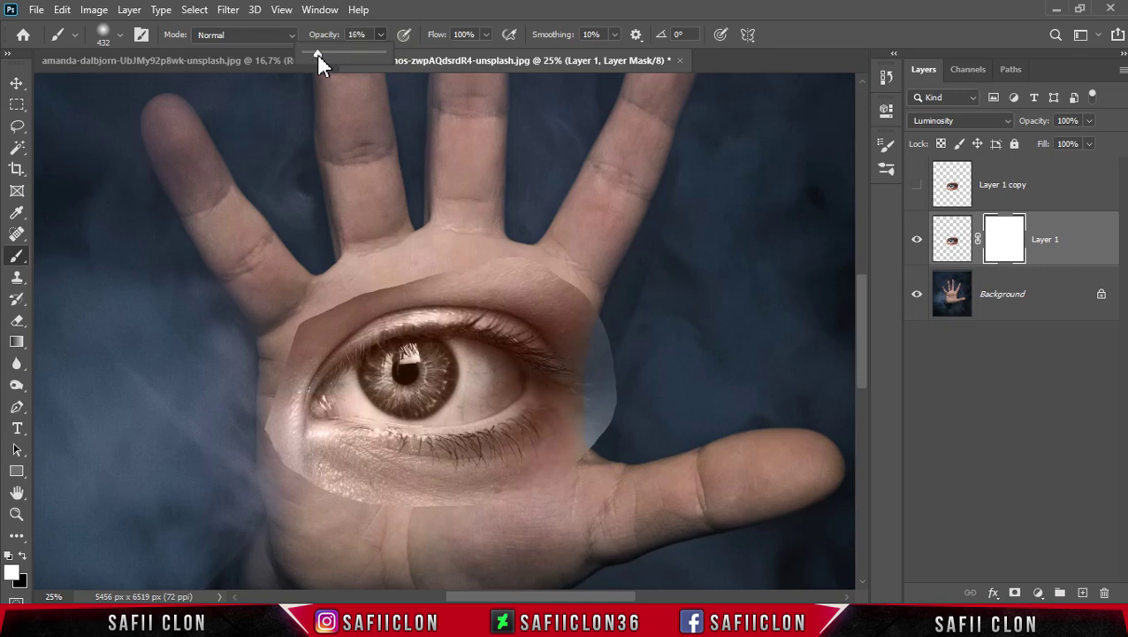
{"action": "left_click", "coordinate": [381, 36]}
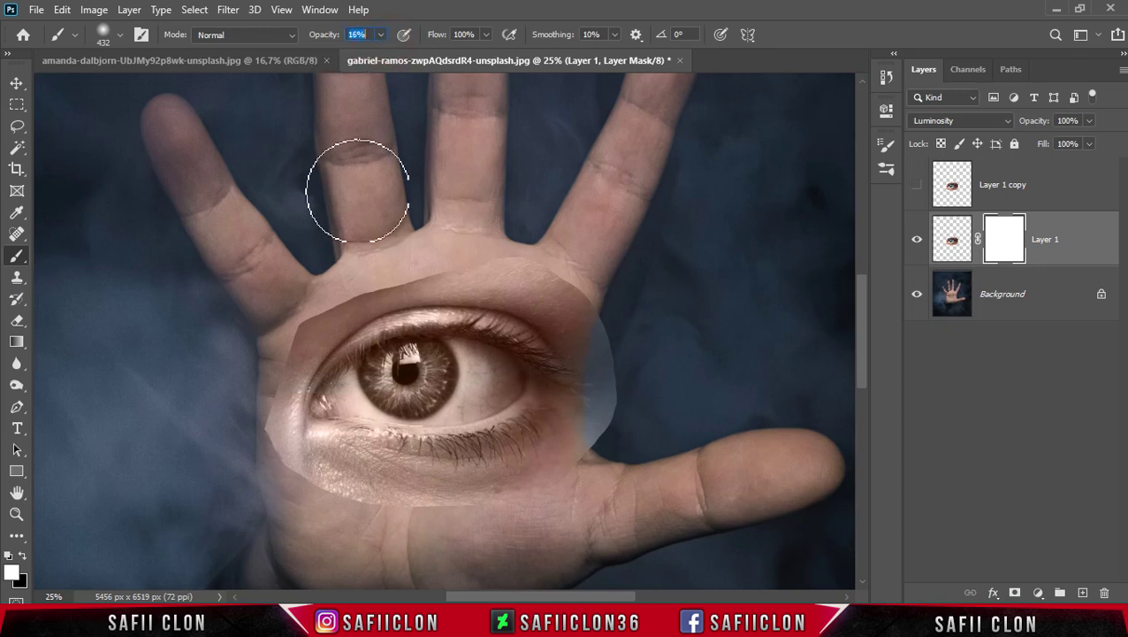
{"action": "left_click", "coordinate": [22, 555]}
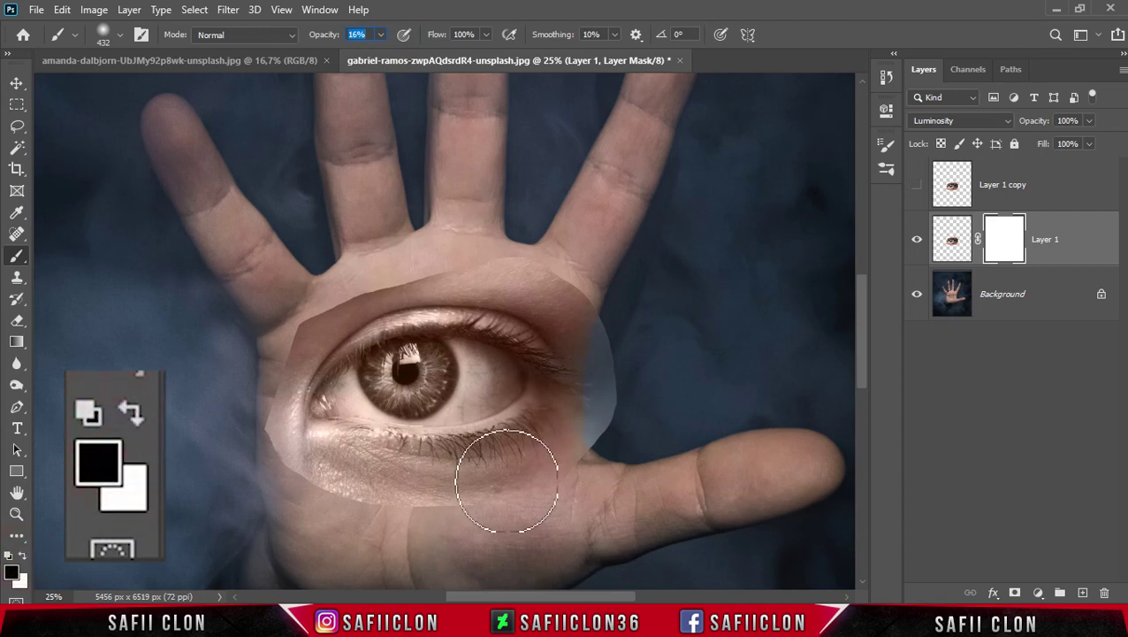
Paint the mask with a 300 px brush to soften the patch seams across the palm.
{"action": "key", "text": "ctrl+plus"}
{"action": "scroll", "coordinate": [495, 252], "scroll_direction": "down", "scroll_amount": 1}
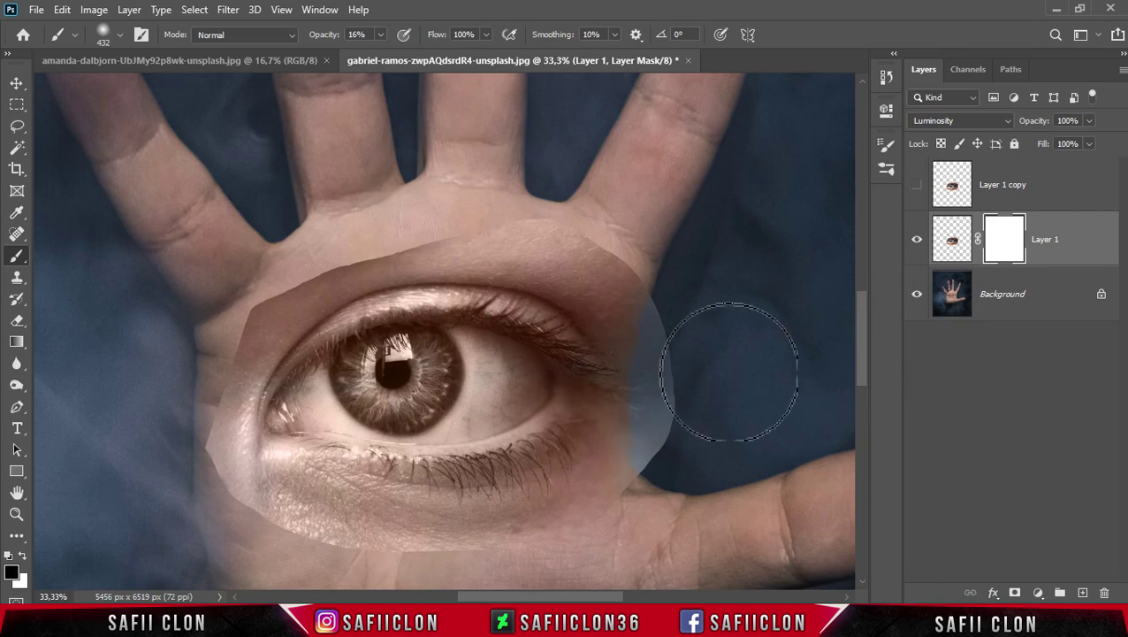
{"action": "scroll", "coordinate": [734, 376], "scroll_direction": "down", "scroll_amount": 3}
{"action": "scroll", "coordinate": [701, 345], "scroll_direction": "up", "scroll_amount": 1}
{"action": "key", "text": "bracketleft"}
{"action": "key", "text": "bracketleft"}
{"action": "left_click_drag", "start_coordinate": [585, 446], "coordinate": [296, 518]}
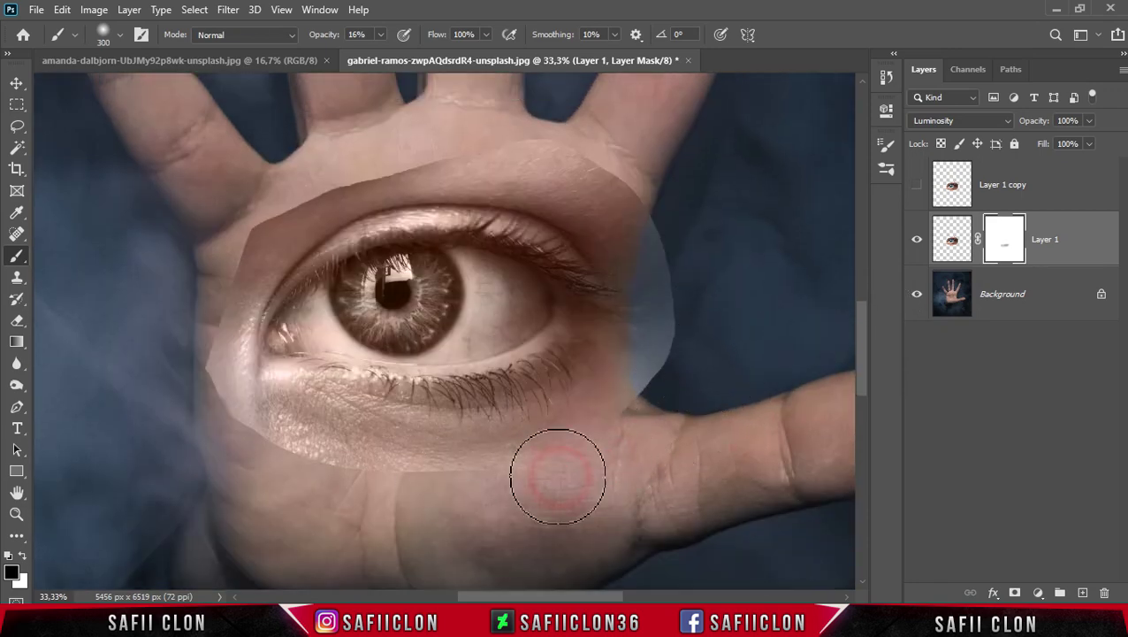
{"action": "left_click_drag", "start_coordinate": [297, 517], "coordinate": [241, 436]}
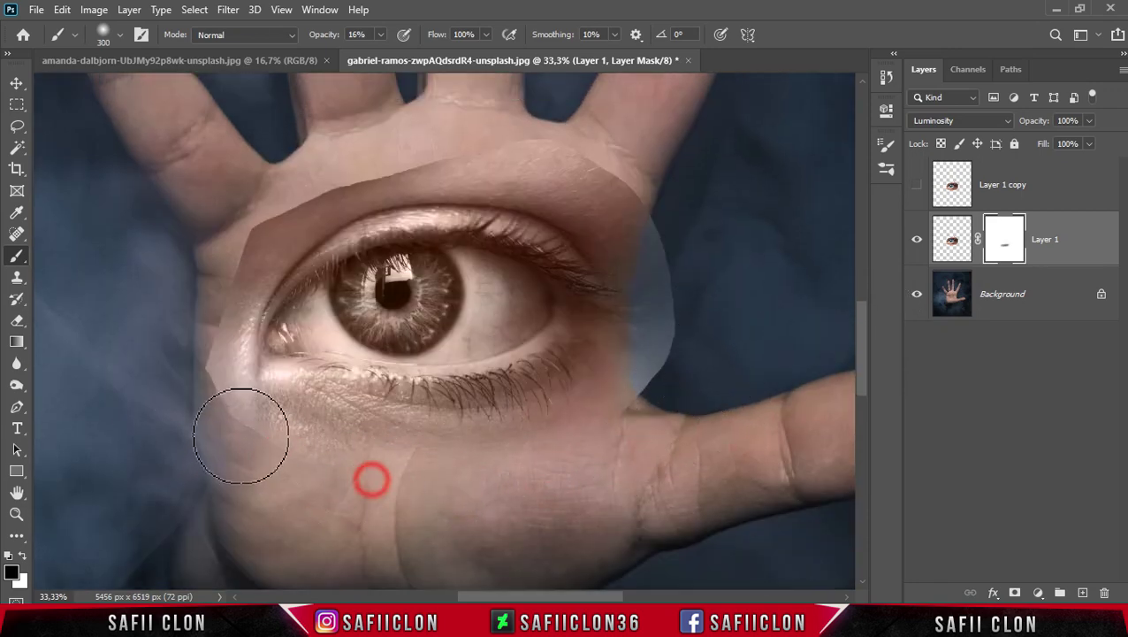
{"action": "mouse_move", "coordinate": [185, 363]}
{"action": "left_mouse_down"}
{"action": "mouse_move", "coordinate": [206, 251]}
{"action": "mouse_move", "coordinate": [352, 159]}
{"action": "mouse_move", "coordinate": [295, 204]}
{"action": "mouse_move", "coordinate": [227, 214]}
{"action": "mouse_move", "coordinate": [484, 134]}
{"action": "mouse_move", "coordinate": [433, 152]}
{"action": "left_mouse_up"}
{"action": "key", "text": "bracketleft"}
{"action": "key", "text": "bracketright"}
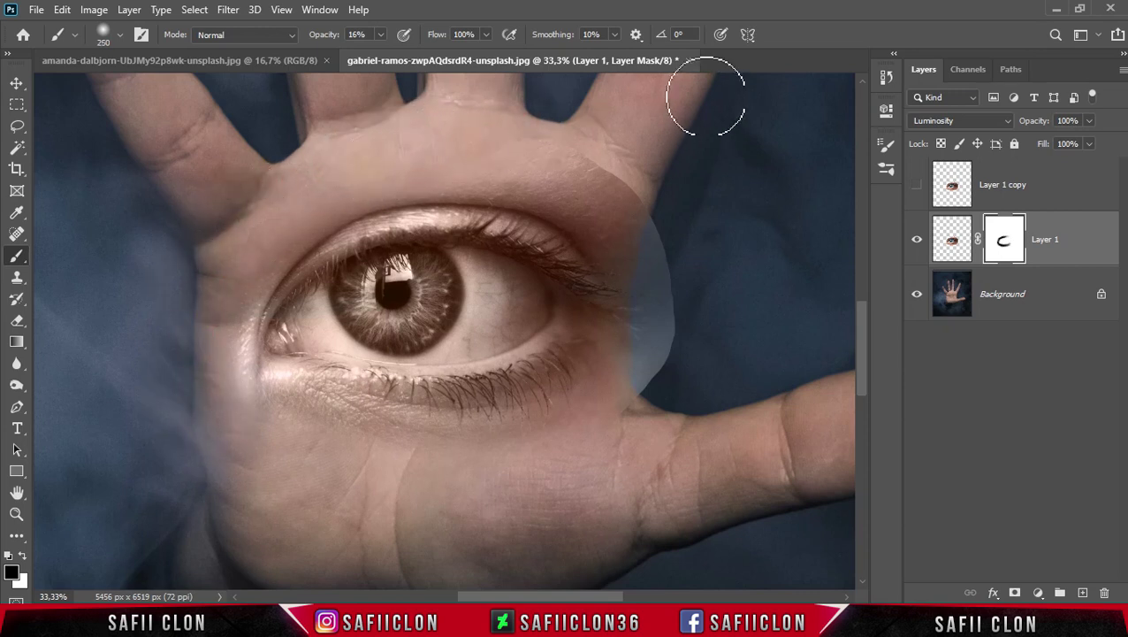
{"action": "mouse_move", "coordinate": [576, 139]}
{"action": "left_mouse_down"}
{"action": "mouse_move", "coordinate": [634, 170]}
{"action": "mouse_move", "coordinate": [625, 161]}
{"action": "mouse_move", "coordinate": [674, 337]}
{"action": "mouse_move", "coordinate": [680, 316]}
{"action": "left_mouse_up"}
{"action": "mouse_move", "coordinate": [673, 254]}
{"action": "left_mouse_down"}
{"action": "mouse_move", "coordinate": [660, 387]}
{"action": "mouse_move", "coordinate": [668, 369]}
{"action": "mouse_move", "coordinate": [652, 407]}
{"action": "mouse_move", "coordinate": [649, 307]}
{"action": "mouse_move", "coordinate": [672, 320]}
{"action": "mouse_move", "coordinate": [657, 365]}
{"action": "mouse_move", "coordinate": [697, 227]}
{"action": "left_mouse_up"}
{"action": "left_click_drag", "start_coordinate": [596, 218], "coordinate": [626, 206]}
At 9% then 4% opacity, fade the patch along the eye's outer corner and eyelids.
{"action": "left_click_drag", "start_coordinate": [381, 34], "coordinate": [389, 44]}
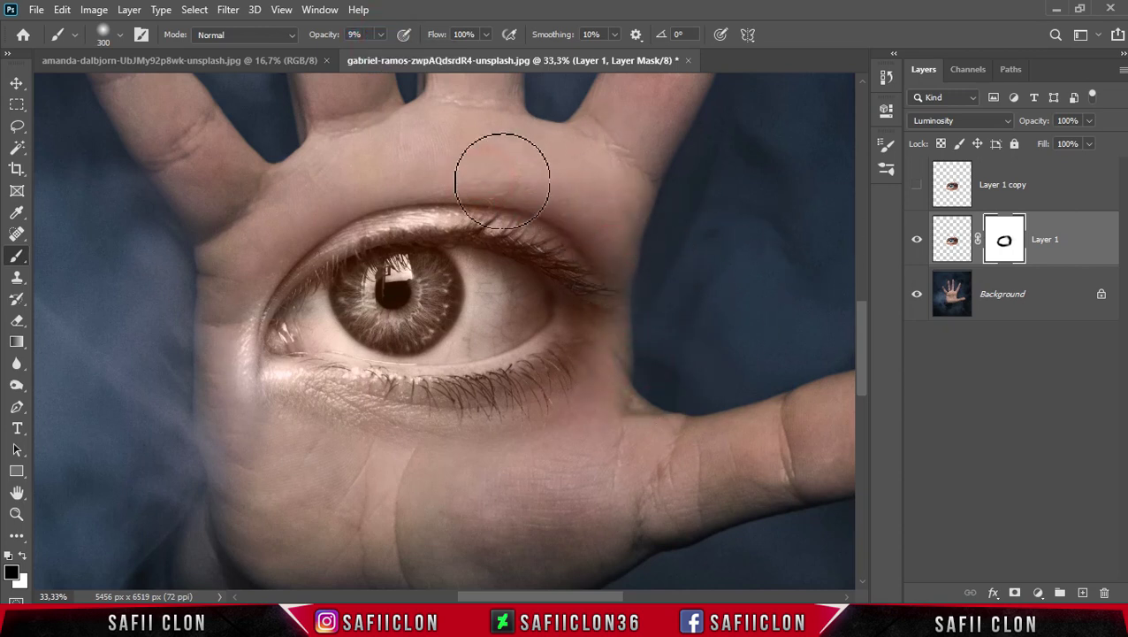
{"action": "key", "text": "bracketleft"}
{"action": "left_click_drag", "start_coordinate": [569, 202], "coordinate": [582, 254]}
{"action": "left_click_drag", "start_coordinate": [381, 35], "coordinate": [368, 52]}
{"action": "key", "text": "bracketleft"}
{"action": "key", "text": "bracketleft"}
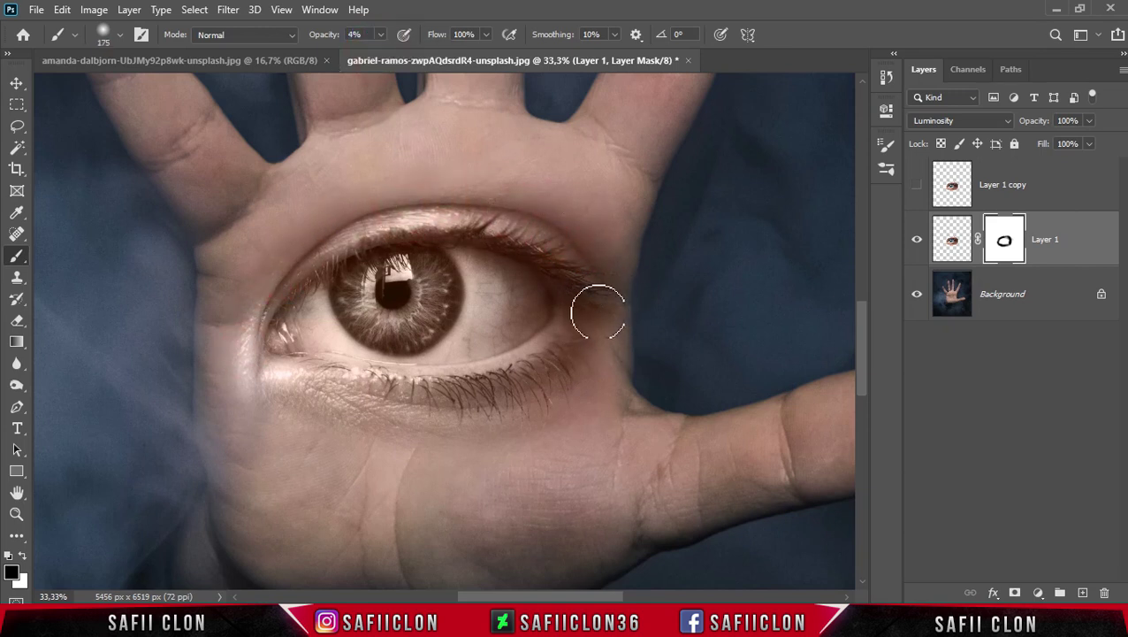
{"action": "key", "text": "]"}
{"action": "left_click_drag", "start_coordinate": [308, 382], "coordinate": [478, 428]}
{"action": "mouse_move", "coordinate": [290, 378]}
{"action": "left_mouse_down"}
{"action": "mouse_move", "coordinate": [396, 414]}
{"action": "mouse_move", "coordinate": [284, 398]}
{"action": "mouse_move", "coordinate": [385, 423]}
{"action": "left_mouse_up"}
{"action": "key", "text": "bracketright"}
{"action": "mouse_move", "coordinate": [534, 403]}
{"action": "left_mouse_down"}
{"action": "mouse_move", "coordinate": [466, 434]}
{"action": "mouse_move", "coordinate": [312, 403]}
{"action": "mouse_move", "coordinate": [362, 429]}
{"action": "mouse_move", "coordinate": [240, 329]}
{"action": "left_mouse_up"}
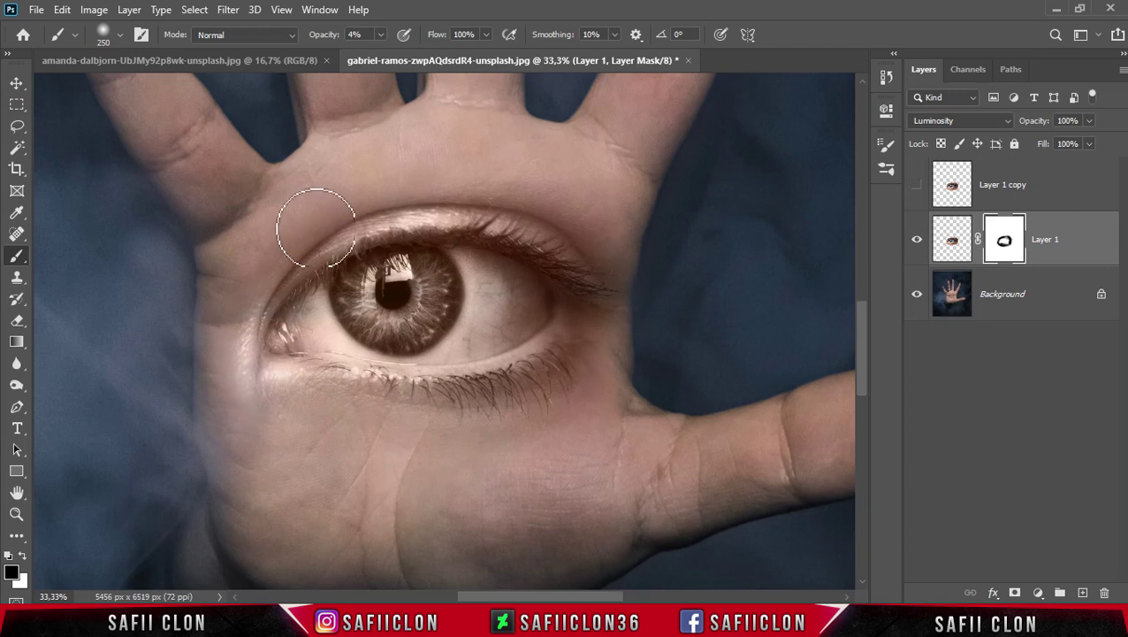
{"action": "mouse_move", "coordinate": [590, 328]}
{"action": "left_mouse_down"}
{"action": "mouse_move", "coordinate": [529, 235]}
{"action": "mouse_move", "coordinate": [247, 315]}
{"action": "mouse_move", "coordinate": [415, 243]}
{"action": "mouse_move", "coordinate": [612, 339]}
{"action": "mouse_move", "coordinate": [378, 403]}
{"action": "mouse_move", "coordinate": [222, 378]}
{"action": "mouse_move", "coordinate": [254, 437]}
{"action": "left_mouse_up"}
Touch up the mask at the eye's inner and outer corners with 90–200 px brushes.
{"action": "key", "text": "bracketleft"}
{"action": "key", "text": "bracketleft"}
{"action": "key", "text": "bracketleft"}
{"action": "mouse_move", "coordinate": [234, 341]}
{"action": "left_mouse_down"}
{"action": "mouse_move", "coordinate": [238, 362]}
{"action": "mouse_move", "coordinate": [244, 304]}
{"action": "mouse_move", "coordinate": [232, 347]}
{"action": "left_mouse_up"}
{"action": "key", "text": "bracketright"}
{"action": "key", "text": "bracketright"}
{"action": "key", "text": "bracketright"}
{"action": "key", "text": "bracketright"}
{"action": "mouse_move", "coordinate": [574, 297]}
{"action": "left_mouse_down"}
{"action": "mouse_move", "coordinate": [609, 342]}
{"action": "mouse_move", "coordinate": [584, 287]}
{"action": "mouse_move", "coordinate": [582, 320]}
{"action": "left_mouse_up"}
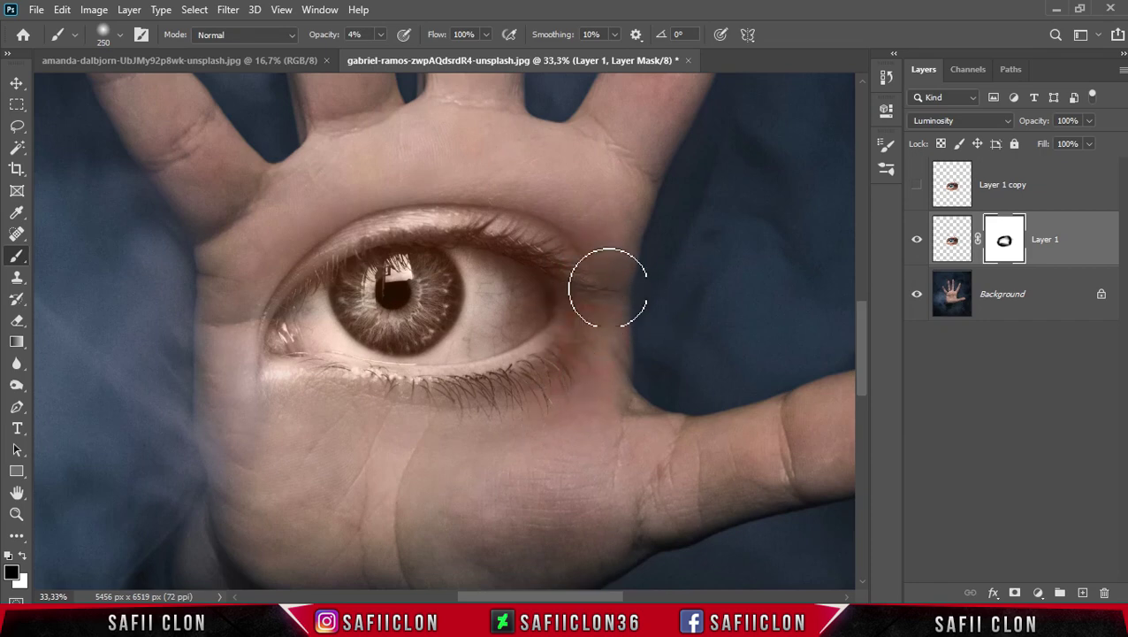
{"action": "key", "text": "ctrl+minus"}
{"action": "key", "text": "ctrl+minus"}
{"action": "key", "text": "ctrl+minus"}
{"action": "key", "text": "ctrl+plus"}
{"action": "key", "text": "ctrl+plus"}
{"action": "key", "text": "ctrl+plus"}
{"action": "mouse_move", "coordinate": [554, 363]}
{"action": "left_mouse_down"}
{"action": "mouse_move", "coordinate": [479, 322]}
{"action": "mouse_move", "coordinate": [516, 372]}
{"action": "left_mouse_up"}
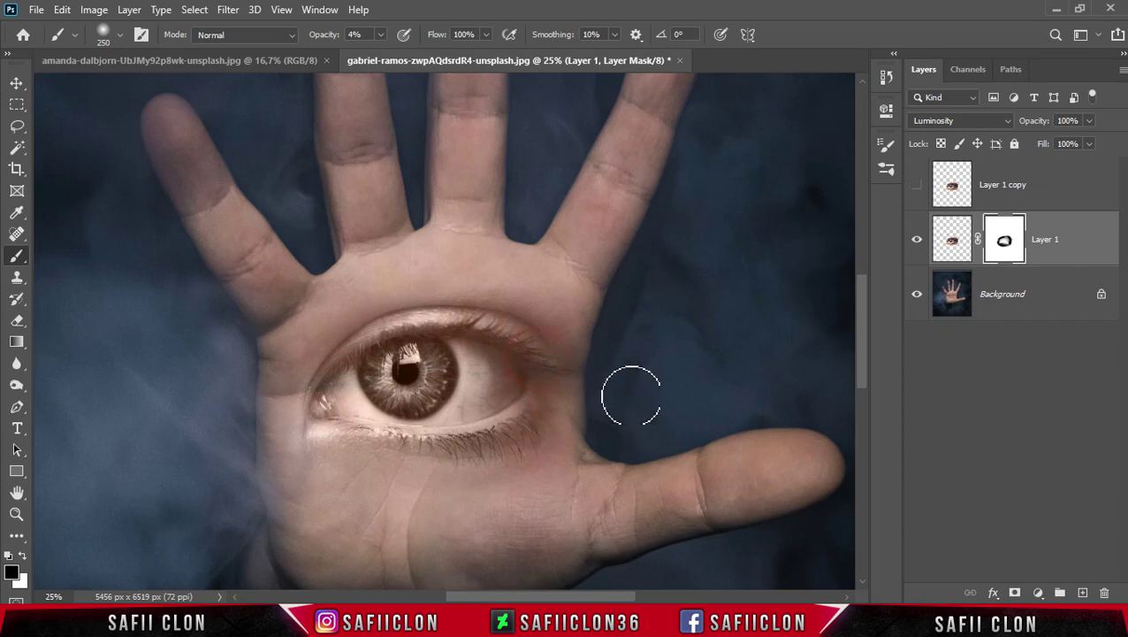
Show Layer 1 copy and give it a layer mask inverted to black.
{"action": "left_click", "coordinate": [1070, 191]}
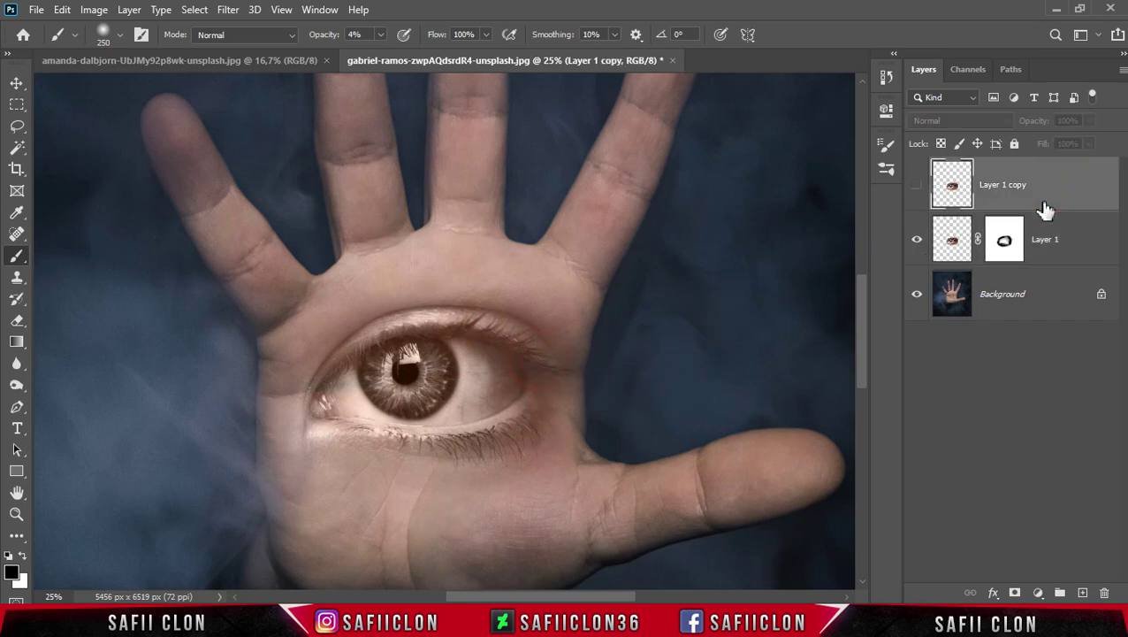
{"action": "left_click", "coordinate": [916, 189]}
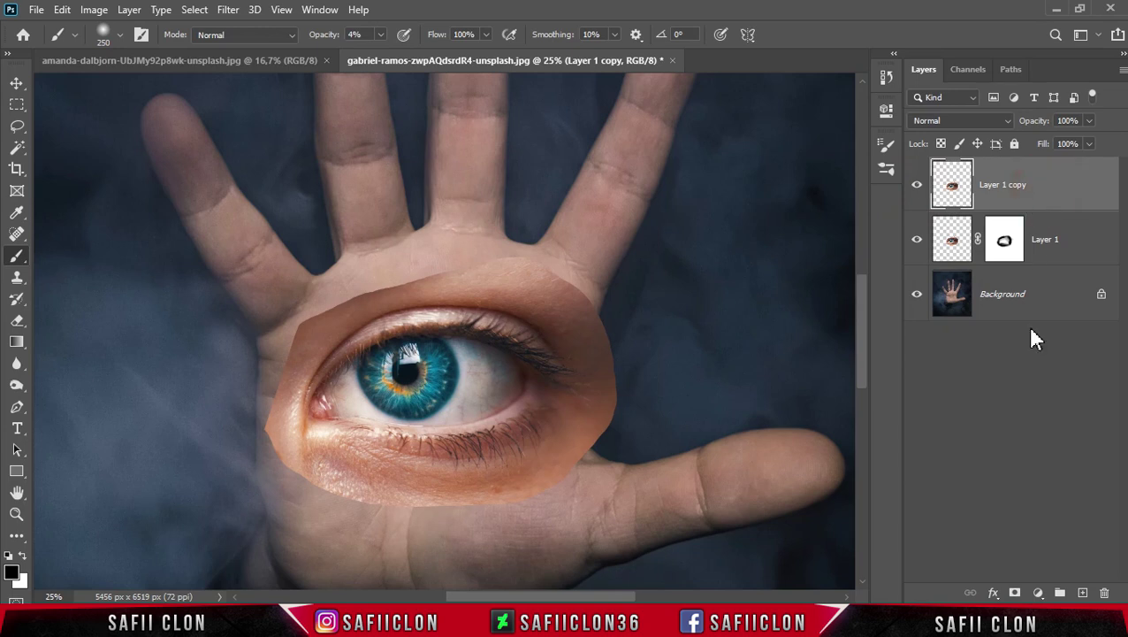
{"action": "left_click", "coordinate": [1015, 593]}
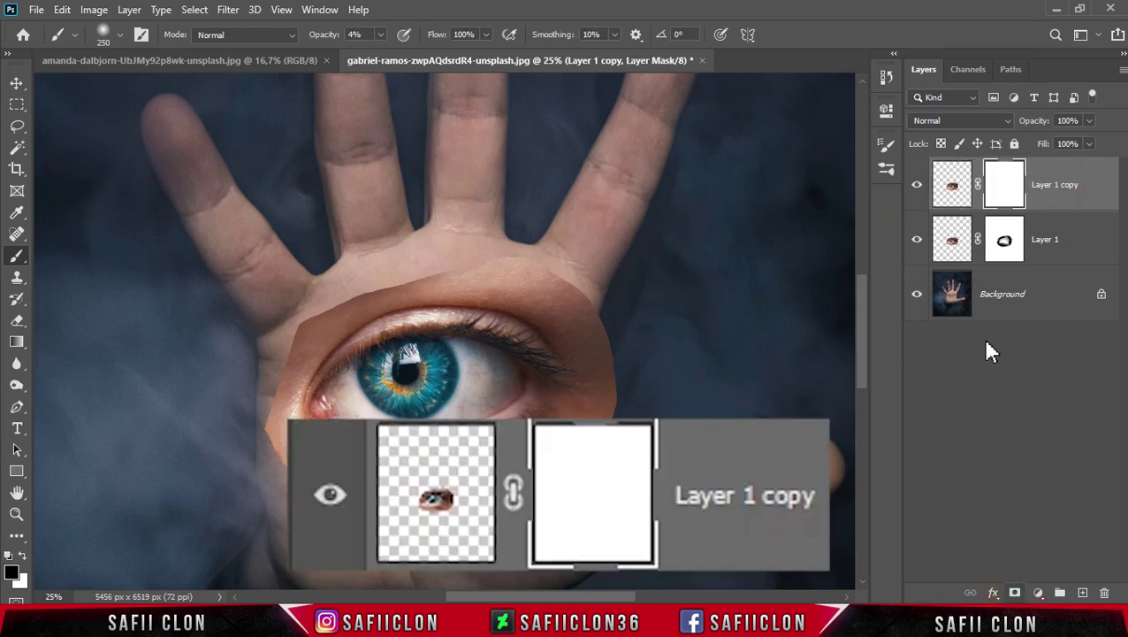
{"action": "left_click", "coordinate": [1004, 184]}
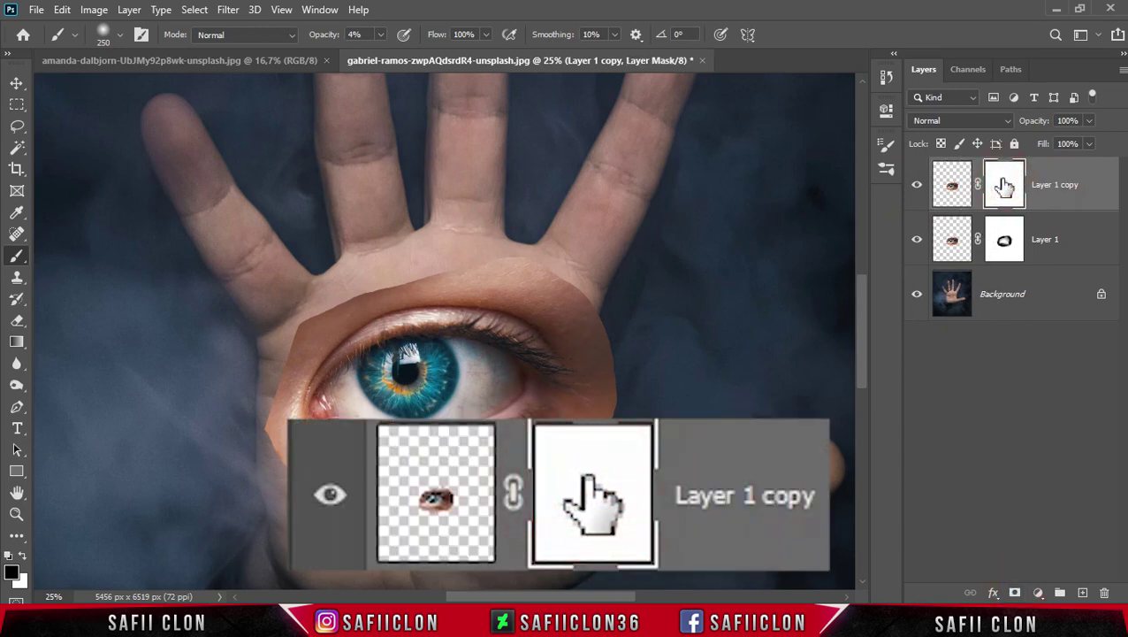
{"action": "key", "text": "ctrl+i"}
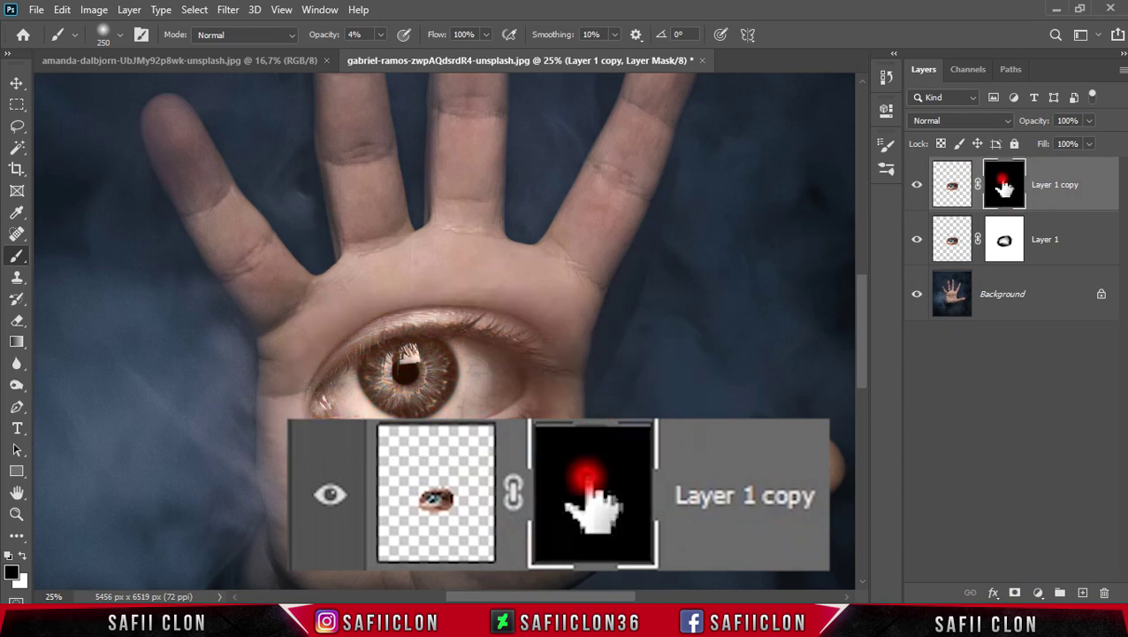
Enlarge the Soft Round brush slightly and bring up its opacity setting.
{"action": "right_click", "coordinate": [24, 261]}
{"action": "left_click", "coordinate": [62, 254]}
{"action": "left_click", "coordinate": [121, 35]}
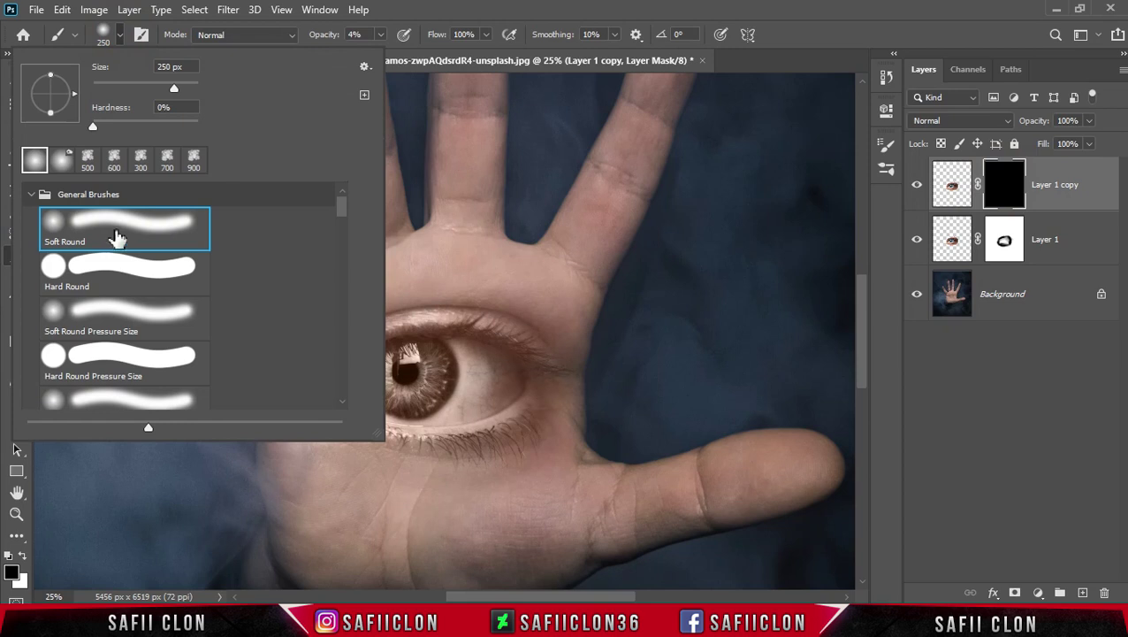
{"action": "left_click_drag", "start_coordinate": [174, 88], "coordinate": [178, 90]}
{"action": "left_click", "coordinate": [121, 41]}
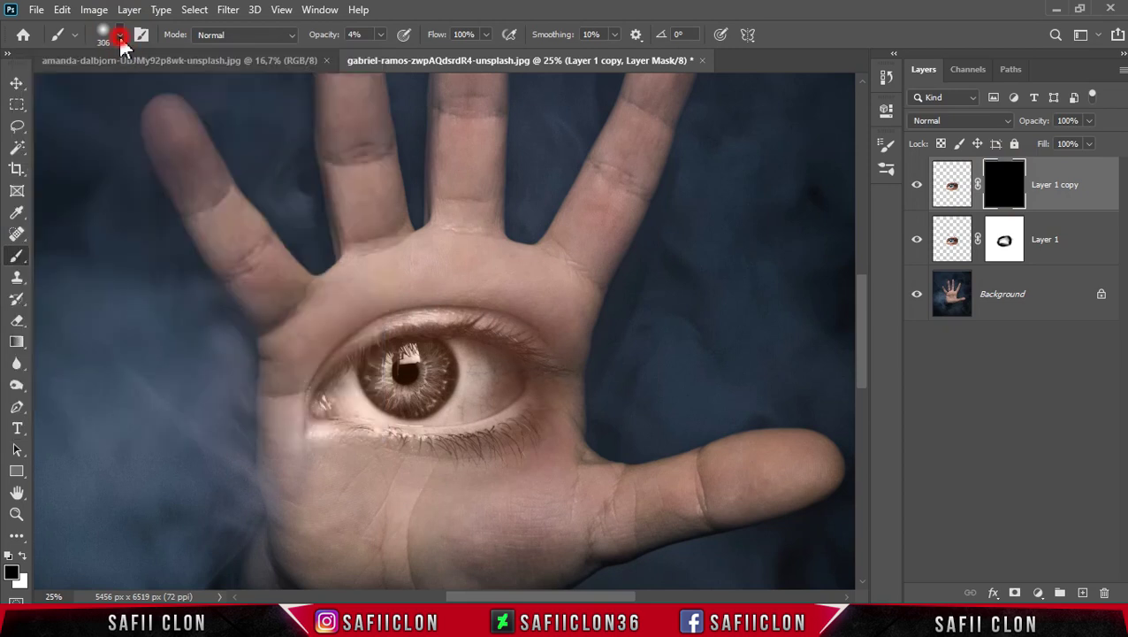
{"action": "left_click", "coordinate": [380, 34]}
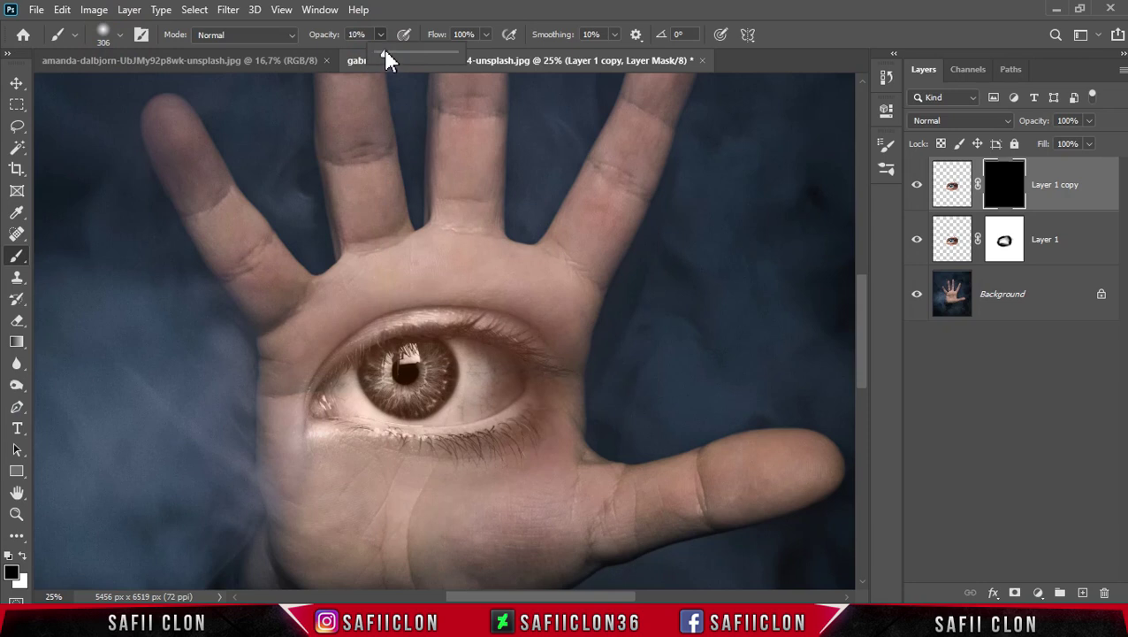
With a 10% white brush, paint Layer 1 copy's mask to reveal the blue iris.
{"action": "left_click", "coordinate": [381, 34]}
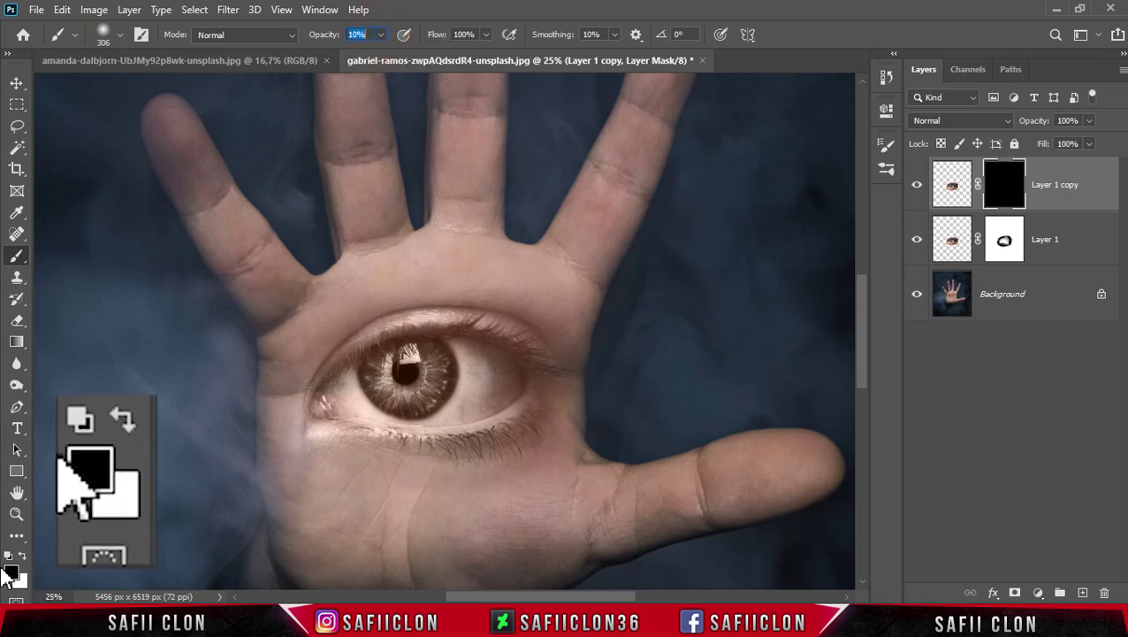
{"action": "left_click", "coordinate": [22, 555]}
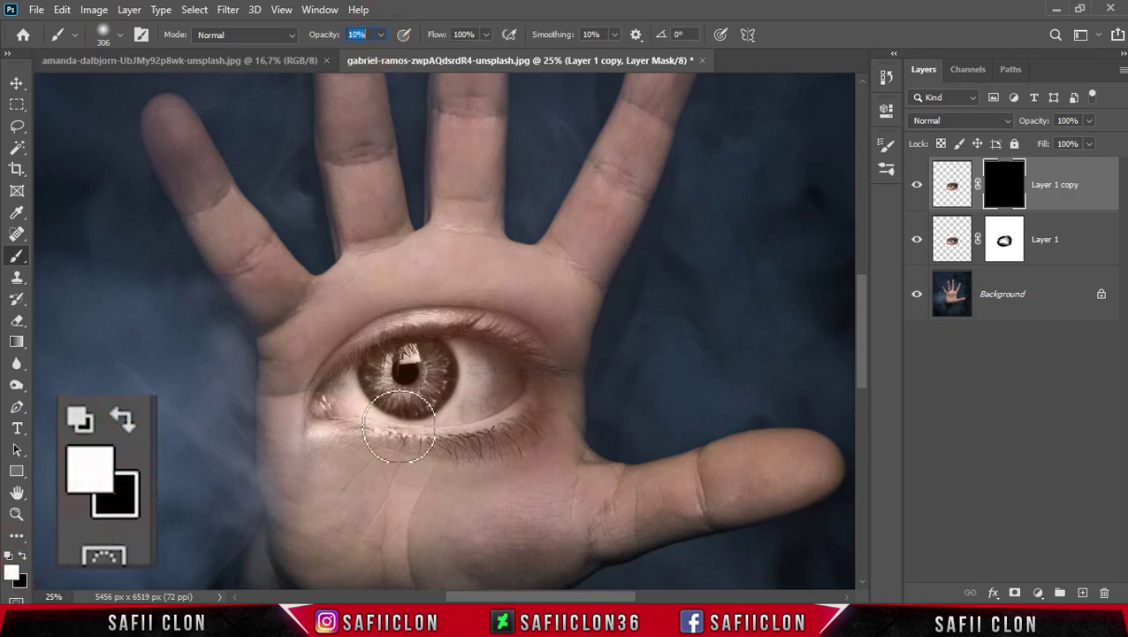
{"action": "key", "text": "ctrl+plus"}
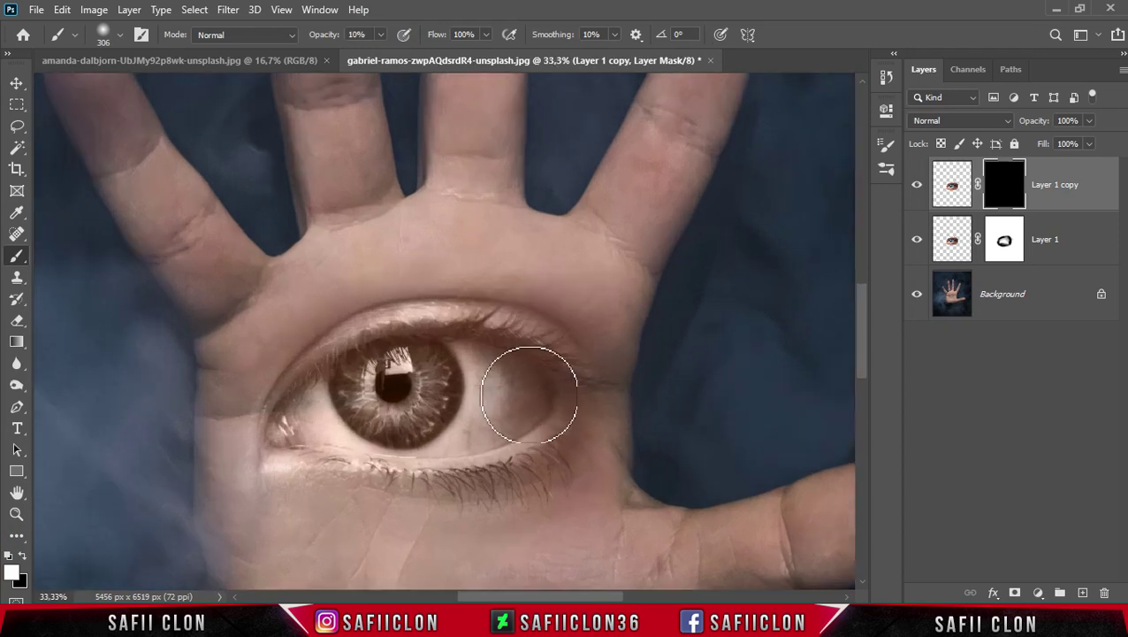
{"action": "mouse_move", "coordinate": [529, 394]}
{"action": "left_mouse_down"}
{"action": "mouse_move", "coordinate": [496, 390]}
{"action": "mouse_move", "coordinate": [501, 407]}
{"action": "mouse_move", "coordinate": [459, 441]}
{"action": "mouse_move", "coordinate": [527, 392]}
{"action": "mouse_move", "coordinate": [498, 368]}
{"action": "mouse_move", "coordinate": [496, 425]}
{"action": "left_mouse_up"}
{"action": "key", "text": "bracketleft"}
{"action": "key", "text": "bracketleft"}
Refine the mask over the eye and inner corner, then toggle Layer 1 copy to compare.
{"action": "key", "text": "bracketleft"}
{"action": "mouse_move", "coordinate": [318, 433]}
{"action": "left_mouse_down"}
{"action": "mouse_move", "coordinate": [285, 436]}
{"action": "mouse_move", "coordinate": [519, 448]}
{"action": "mouse_move", "coordinate": [549, 387]}
{"action": "mouse_move", "coordinate": [480, 399]}
{"action": "mouse_move", "coordinate": [448, 352]}
{"action": "mouse_move", "coordinate": [390, 385]}
{"action": "mouse_move", "coordinate": [424, 412]}
{"action": "mouse_move", "coordinate": [312, 386]}
{"action": "mouse_move", "coordinate": [478, 323]}
{"action": "mouse_move", "coordinate": [576, 428]}
{"action": "mouse_move", "coordinate": [416, 471]}
{"action": "mouse_move", "coordinate": [271, 439]}
{"action": "mouse_move", "coordinate": [372, 353]}
{"action": "mouse_move", "coordinate": [534, 370]}
{"action": "mouse_move", "coordinate": [327, 393]}
{"action": "mouse_move", "coordinate": [484, 365]}
{"action": "mouse_move", "coordinate": [277, 428]}
{"action": "mouse_move", "coordinate": [371, 336]}
{"action": "mouse_move", "coordinate": [547, 402]}
{"action": "mouse_move", "coordinate": [272, 440]}
{"action": "mouse_move", "coordinate": [302, 372]}
{"action": "mouse_move", "coordinate": [324, 390]}
{"action": "left_mouse_up"}
{"action": "key", "text": "bracketright"}
{"action": "key", "text": "bracketleft"}
{"action": "key", "text": "bracketleft"}
{"action": "key", "text": "bracketleft"}
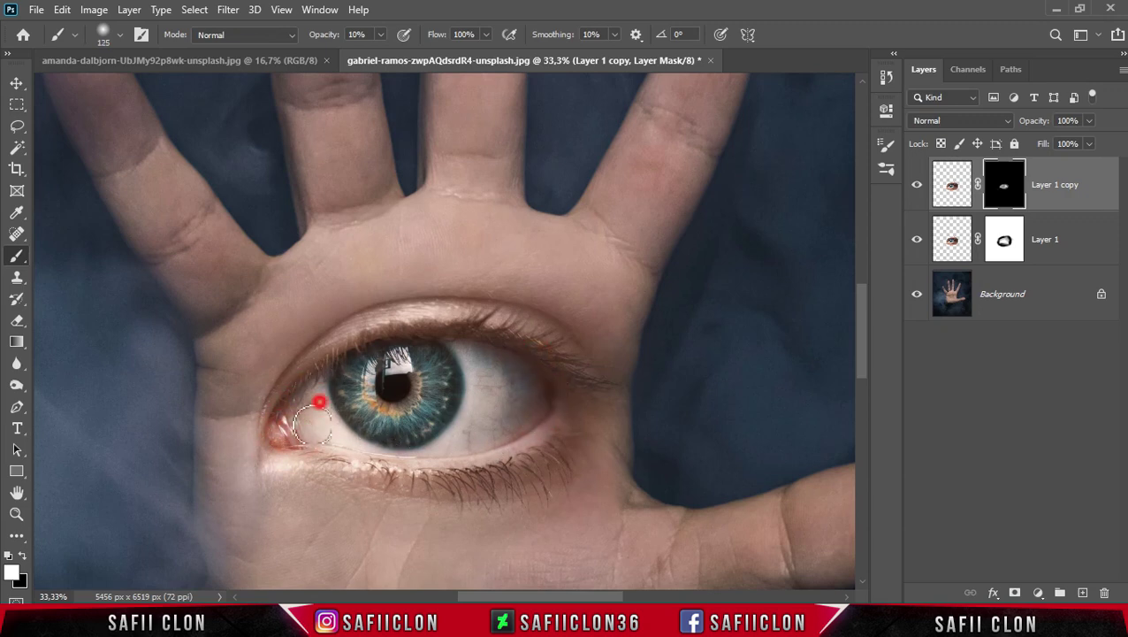
{"action": "scroll", "coordinate": [693, 271], "scroll_direction": "down", "scroll_amount": 3}
{"action": "scroll", "coordinate": [692, 272], "scroll_direction": "up", "scroll_amount": 2}
{"action": "key", "text": "bracketright"}
{"action": "key", "text": "bracketright"}
{"action": "key", "text": "bracketright"}
{"action": "mouse_move", "coordinate": [483, 370]}
{"action": "left_mouse_down"}
{"action": "mouse_move", "coordinate": [479, 395]}
{"action": "mouse_move", "coordinate": [528, 390]}
{"action": "mouse_move", "coordinate": [448, 410]}
{"action": "mouse_move", "coordinate": [397, 361]}
{"action": "left_mouse_up"}
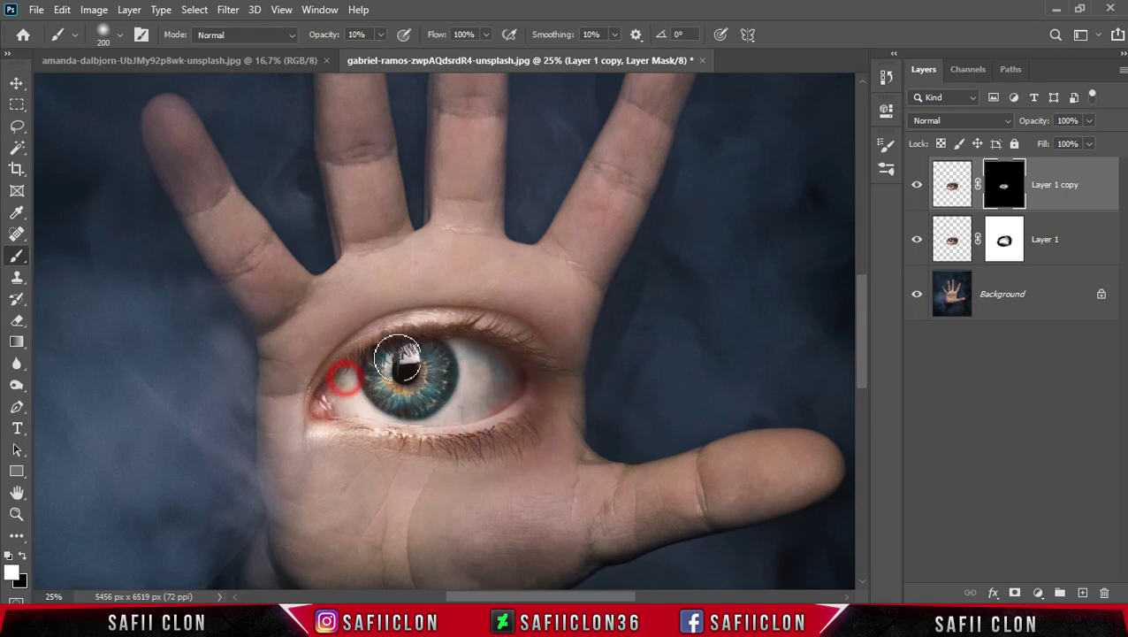
{"action": "left_click_drag", "start_coordinate": [327, 383], "coordinate": [327, 398]}
{"action": "left_click", "coordinate": [917, 188]}
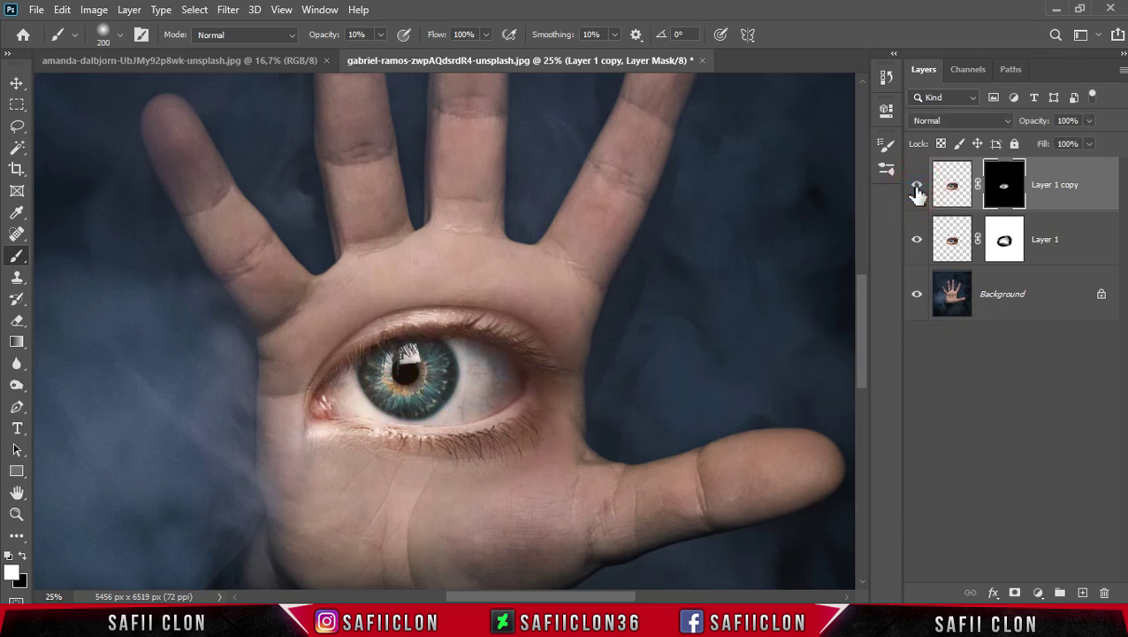
{"action": "left_click", "coordinate": [917, 189]}
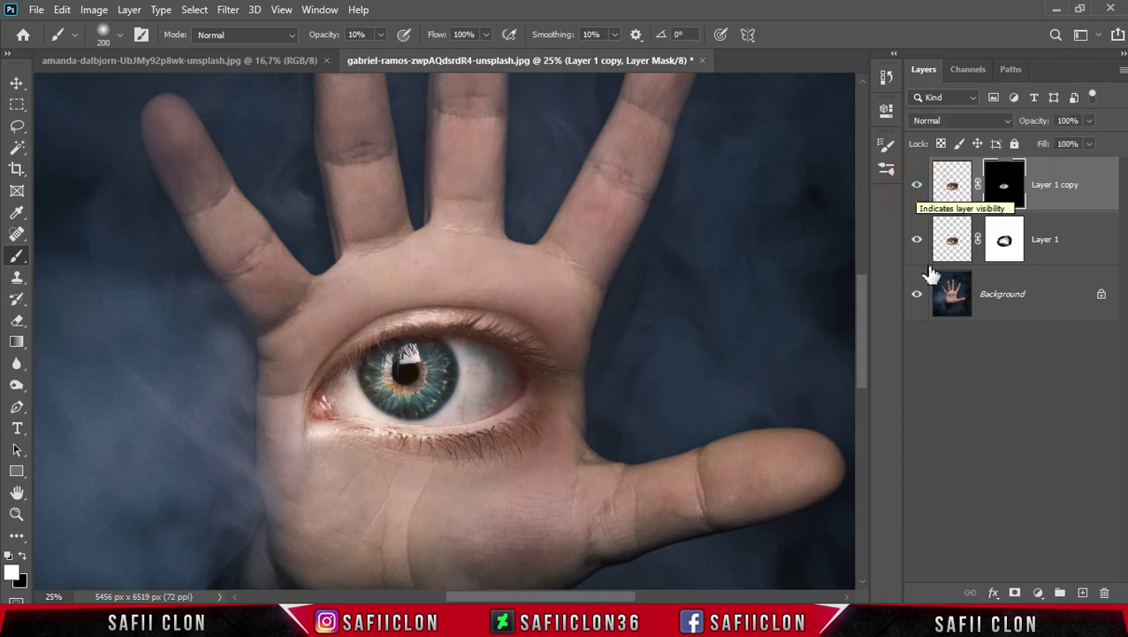
{"action": "left_click", "coordinate": [1086, 189]}
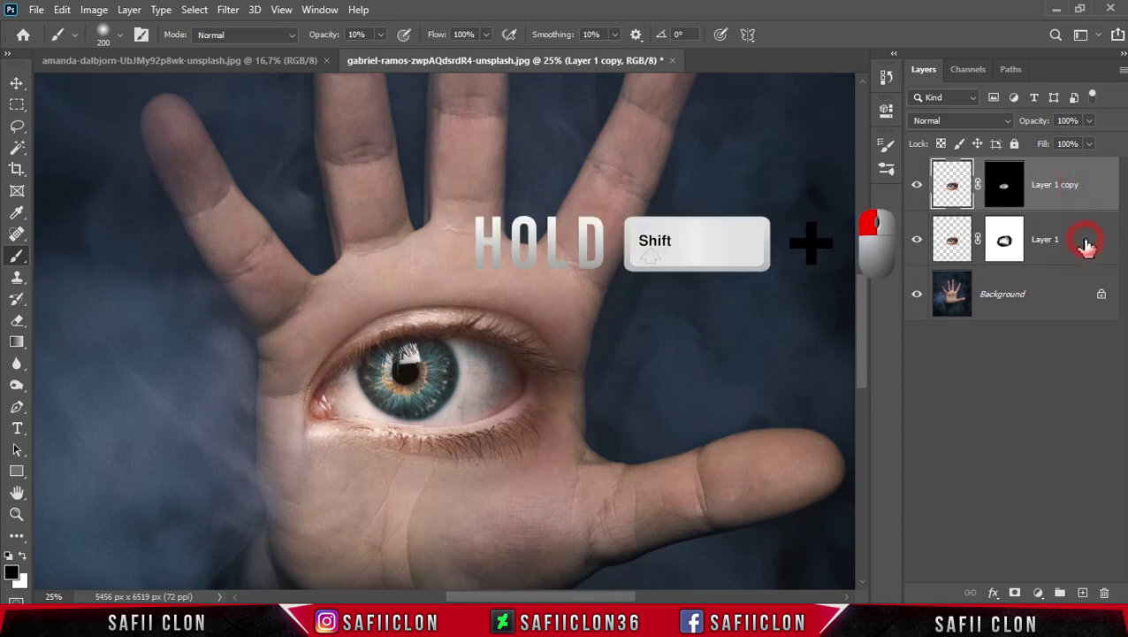
Group Layer 1 and Layer 1 copy into a group named EYE and toggle its visibility to check.
{"action": "left_click", "coordinate": [1085, 244], "text": "shift"}
{"action": "right_click", "coordinate": [1087, 181]}
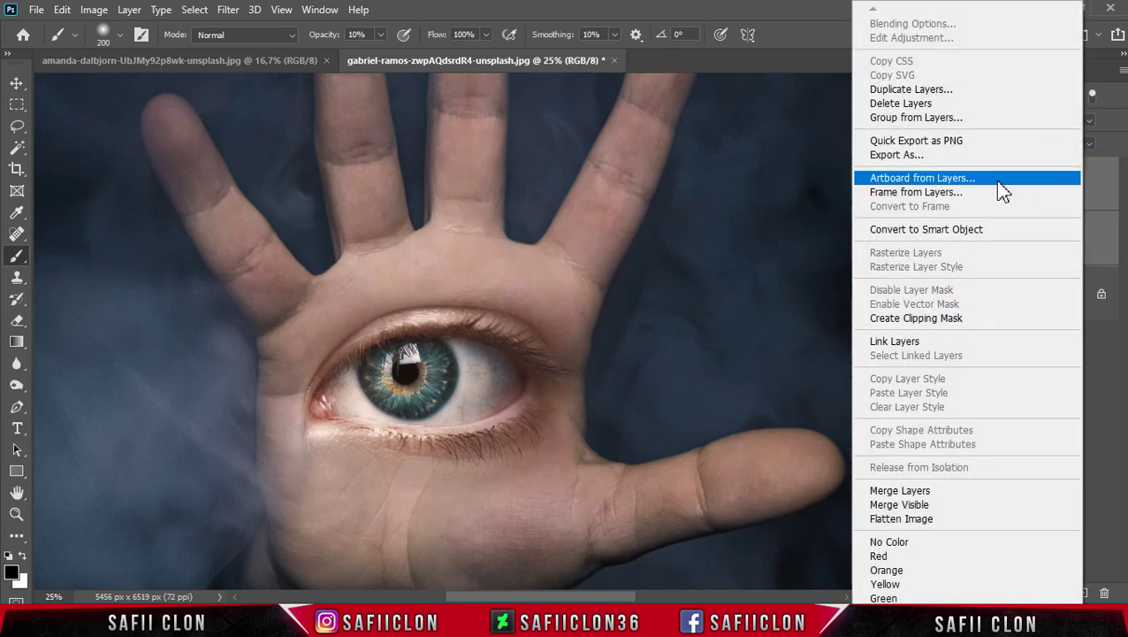
{"action": "left_click", "coordinate": [901, 119]}
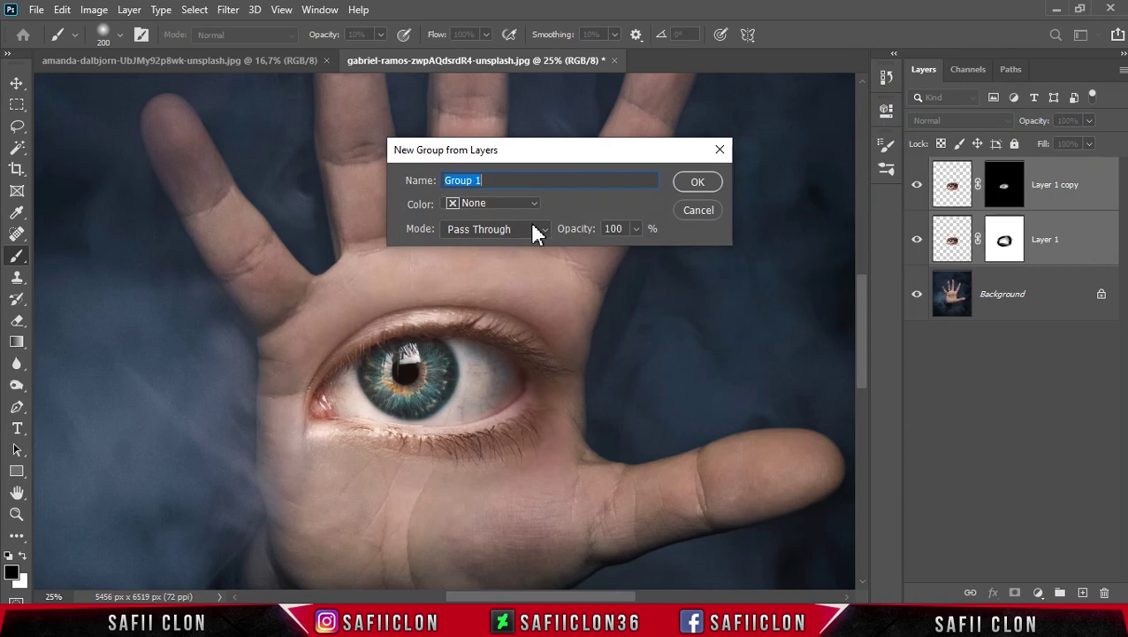
{"action": "type", "text": "EYE"}
{"action": "left_click", "coordinate": [697, 182]}
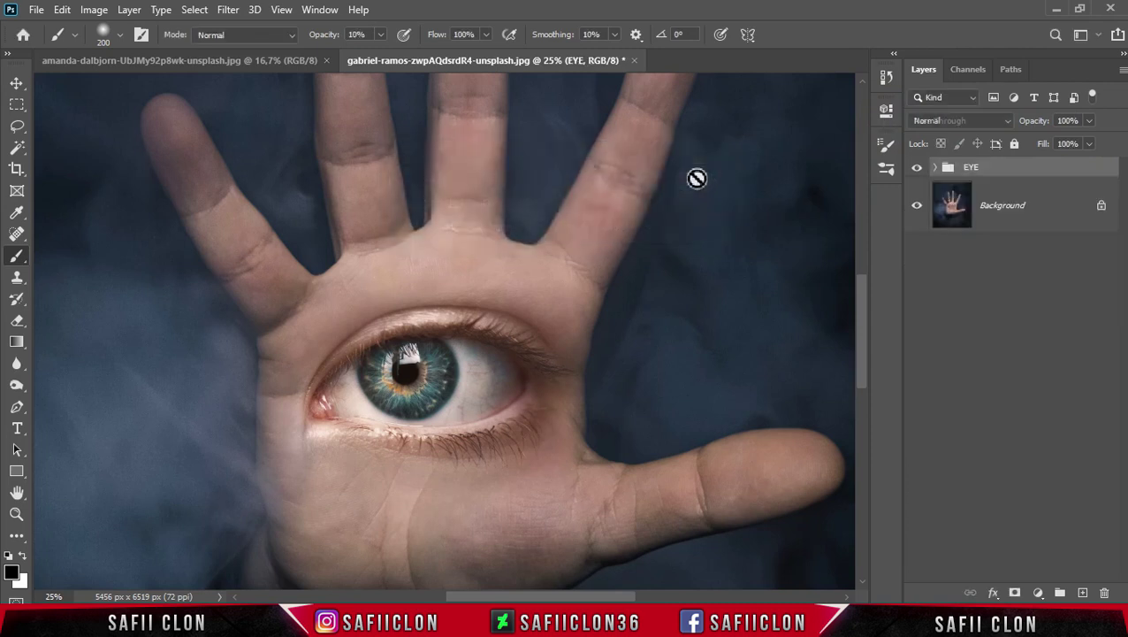
{"action": "left_click", "coordinate": [917, 167]}
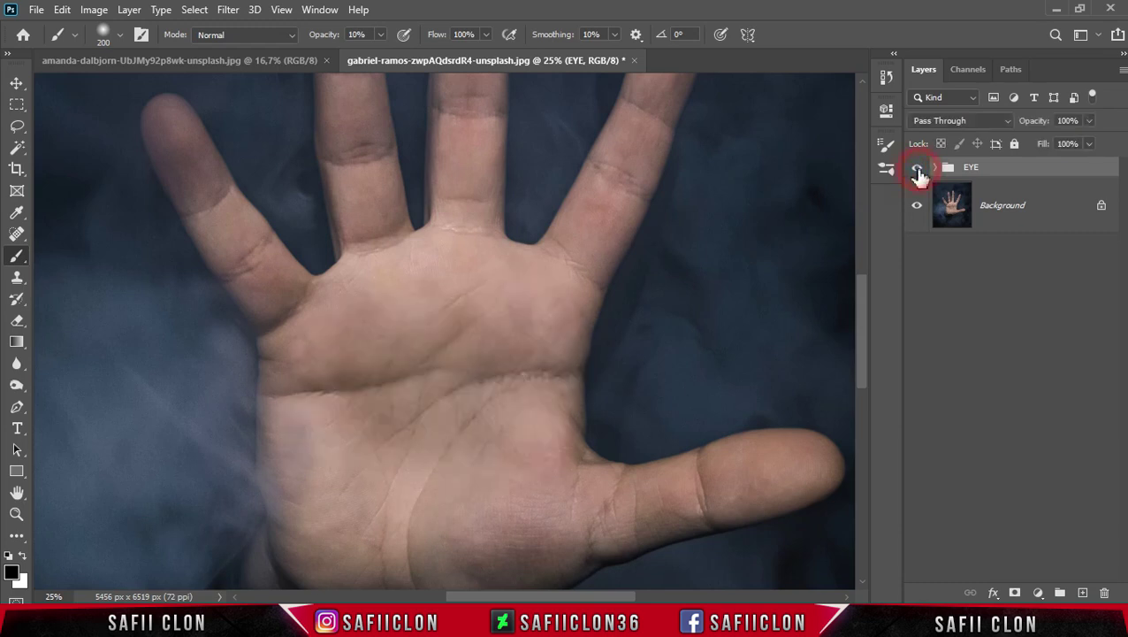
{"action": "left_click", "coordinate": [1036, 167]}
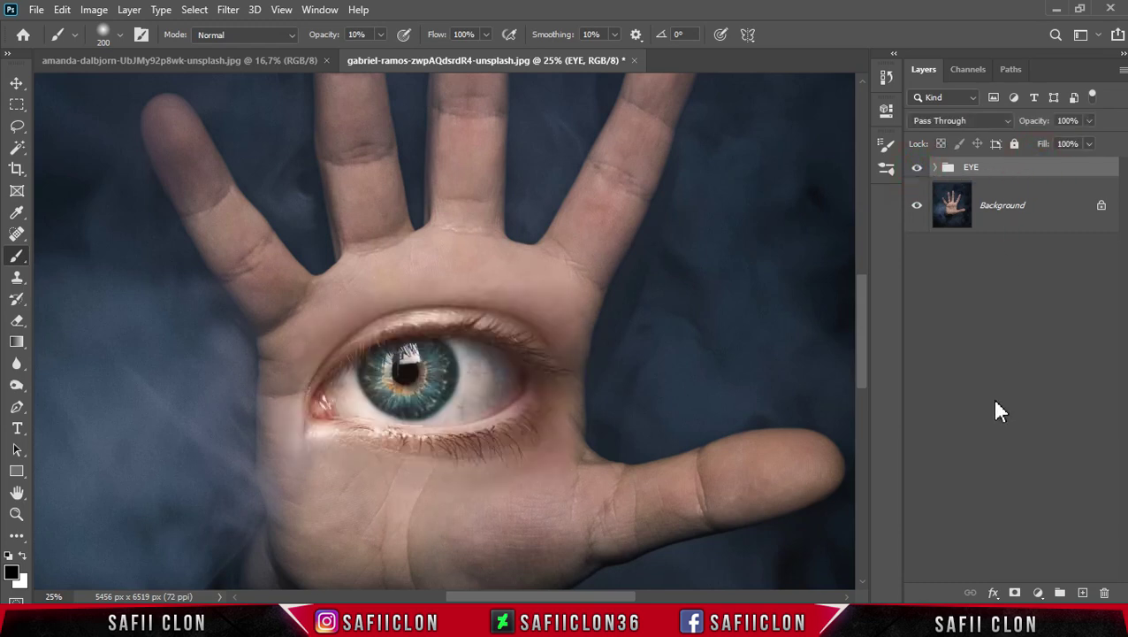
Add a Selective Color adjustment layer clipped to the EYE group, with the Reds range selected.
{"action": "left_click", "coordinate": [1039, 593]}
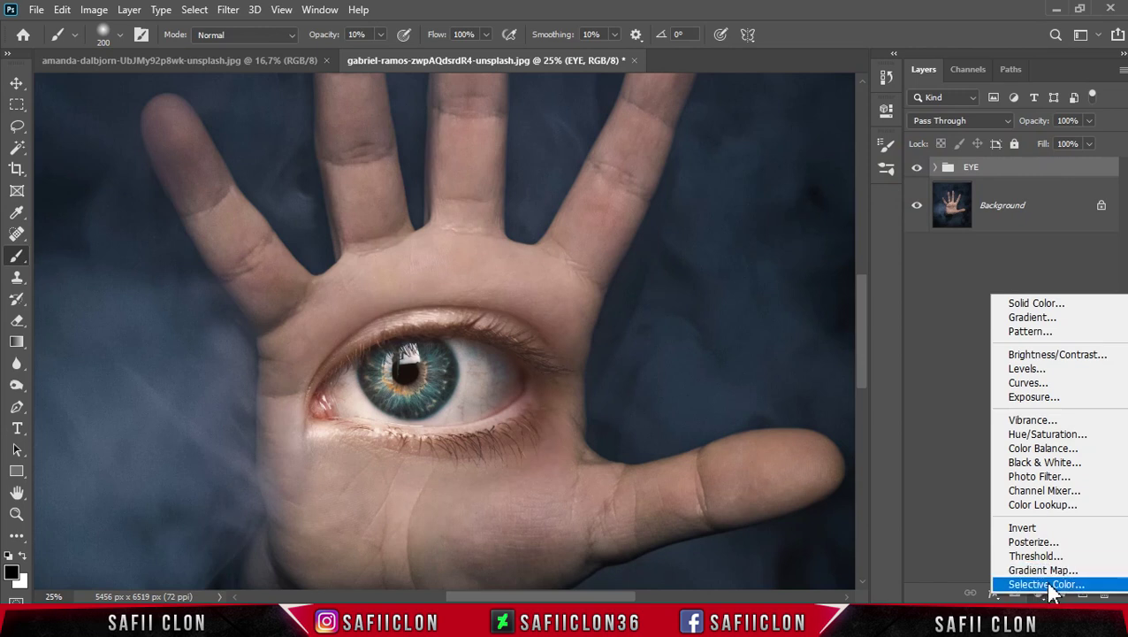
{"action": "left_click", "coordinate": [1043, 585]}
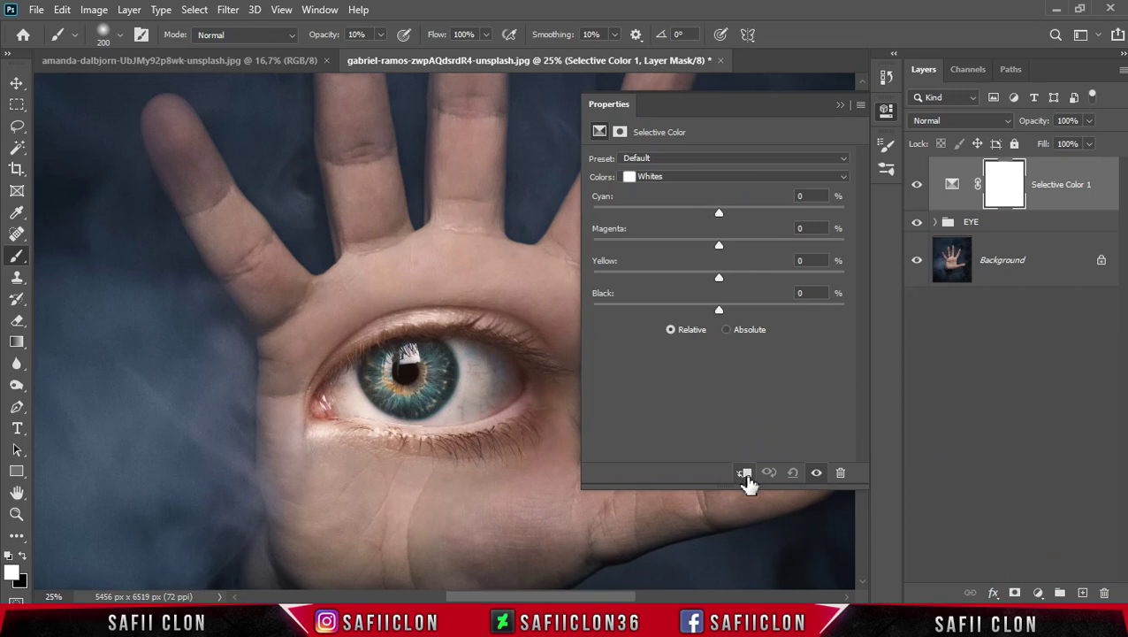
{"action": "left_click", "coordinate": [745, 476]}
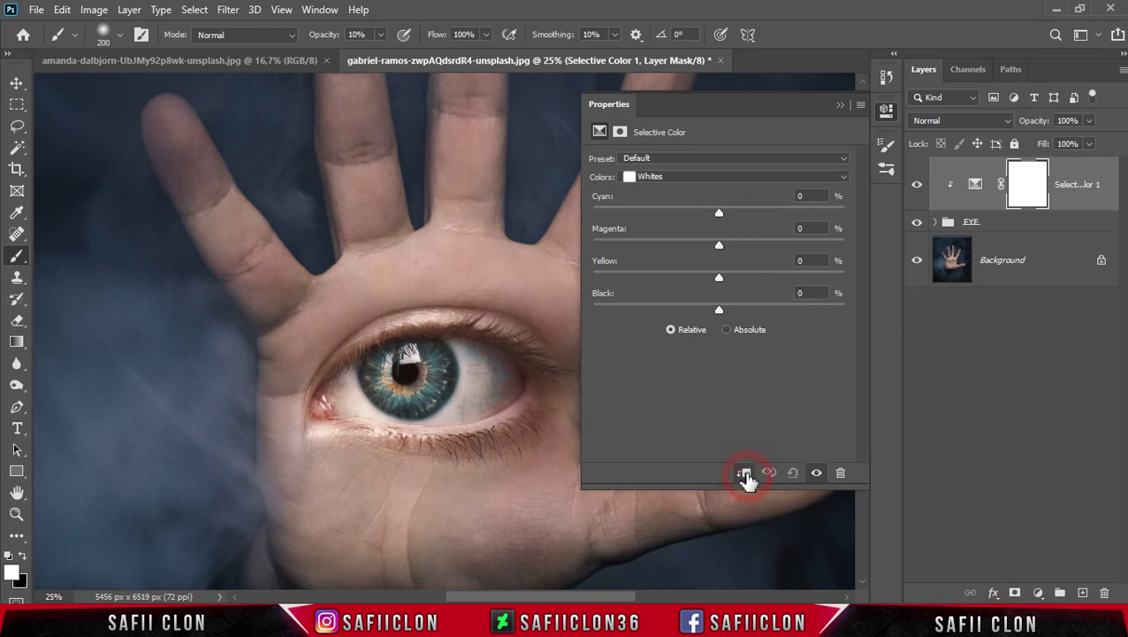
{"action": "left_click", "coordinate": [723, 177]}
{"action": "left_click", "coordinate": [687, 191]}
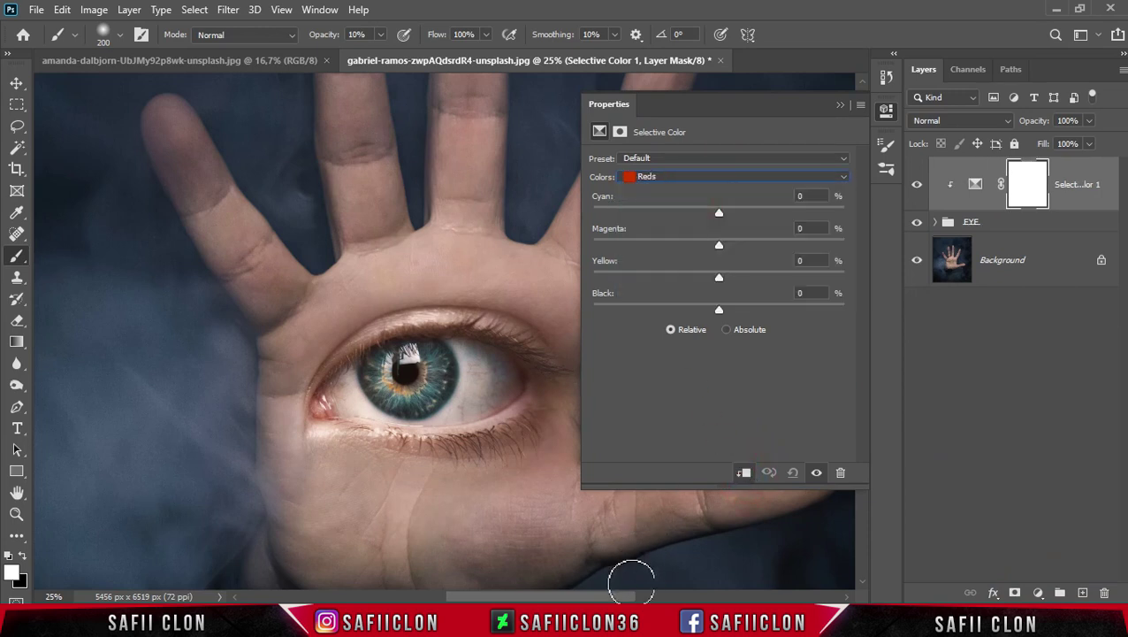
Lower Cyan, Magenta, Yellow and Black in the Reds range.
{"action": "left_click_drag", "start_coordinate": [629, 598], "coordinate": [643, 600]}
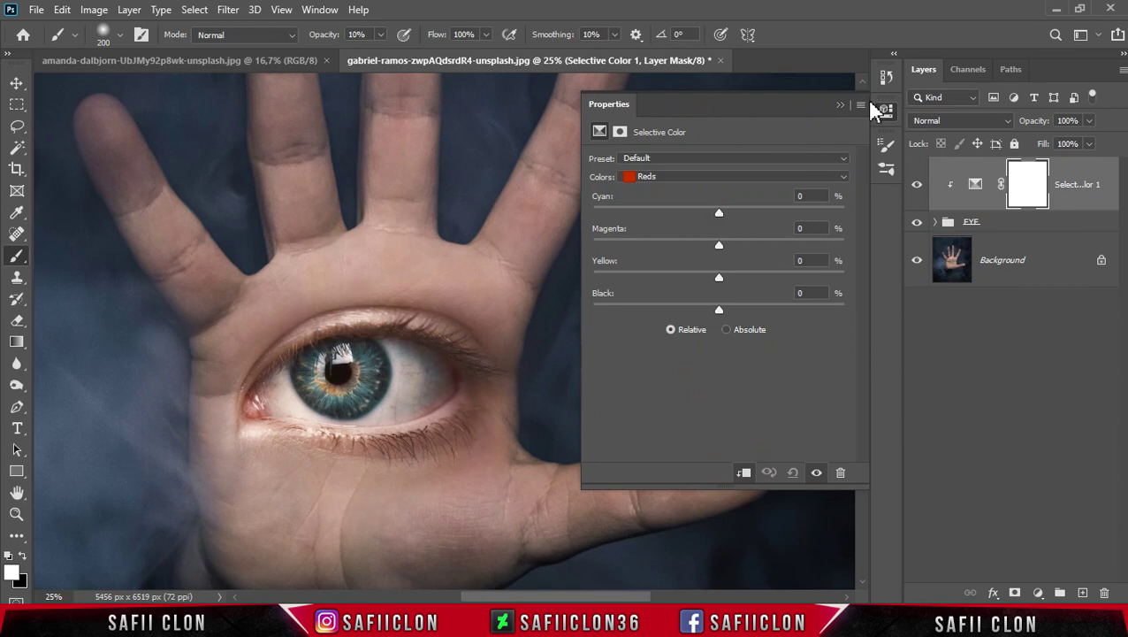
{"action": "left_click", "coordinate": [863, 584]}
{"action": "left_click", "coordinate": [863, 584]}
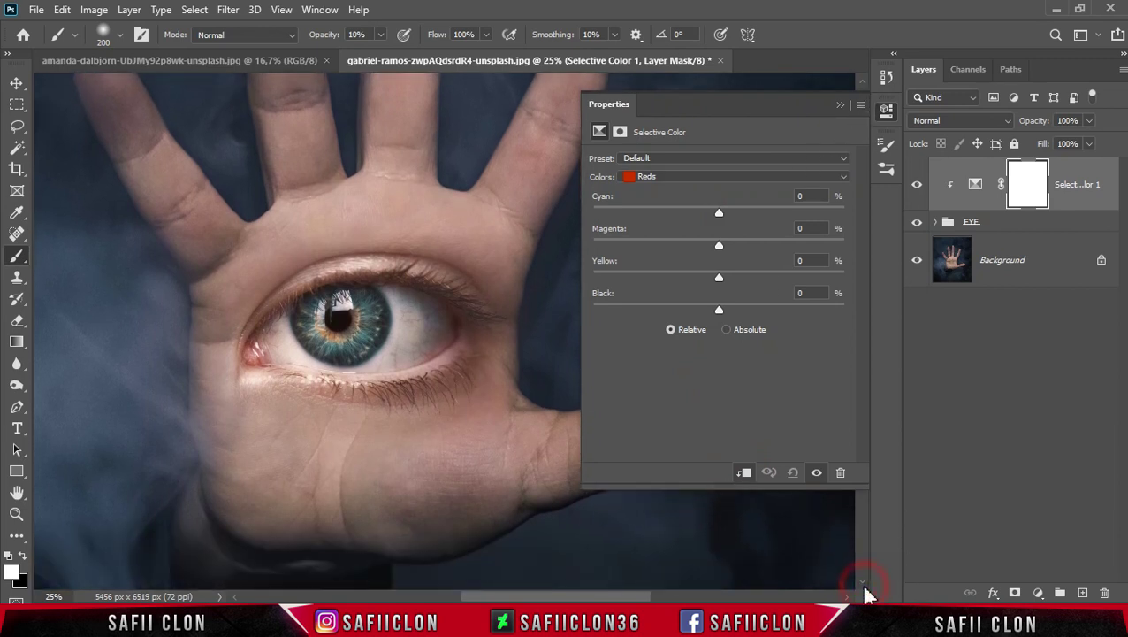
{"action": "left_click", "coordinate": [864, 585]}
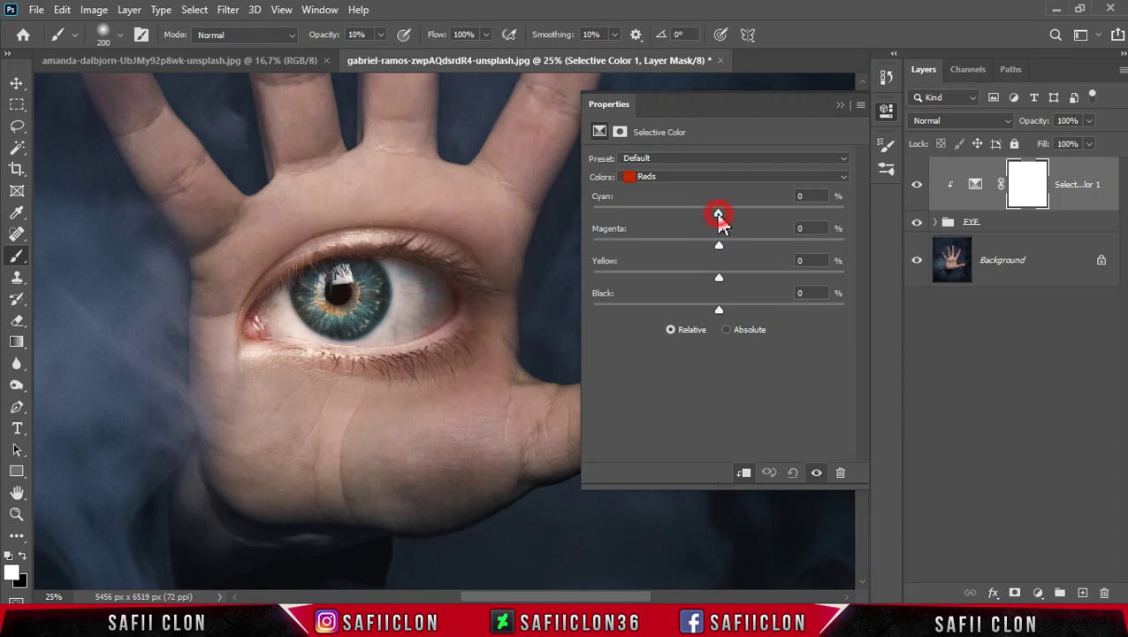
{"action": "left_click_drag", "start_coordinate": [695, 215], "coordinate": [693, 215]}
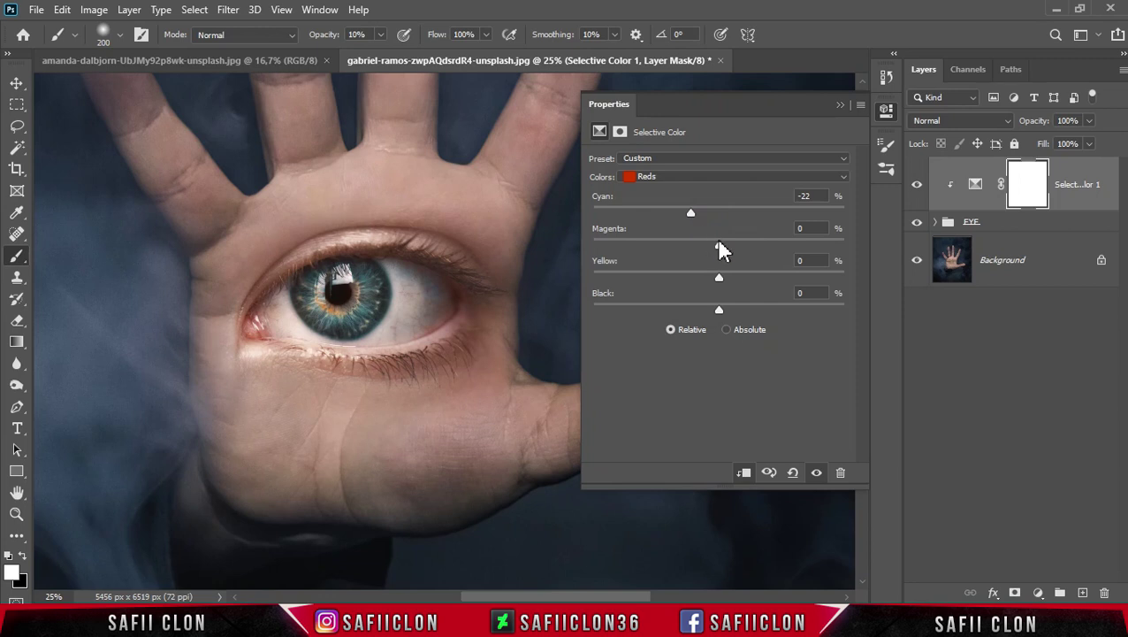
{"action": "left_click_drag", "start_coordinate": [721, 245], "coordinate": [714, 245]}
{"action": "left_click_drag", "start_coordinate": [720, 279], "coordinate": [630, 279]}
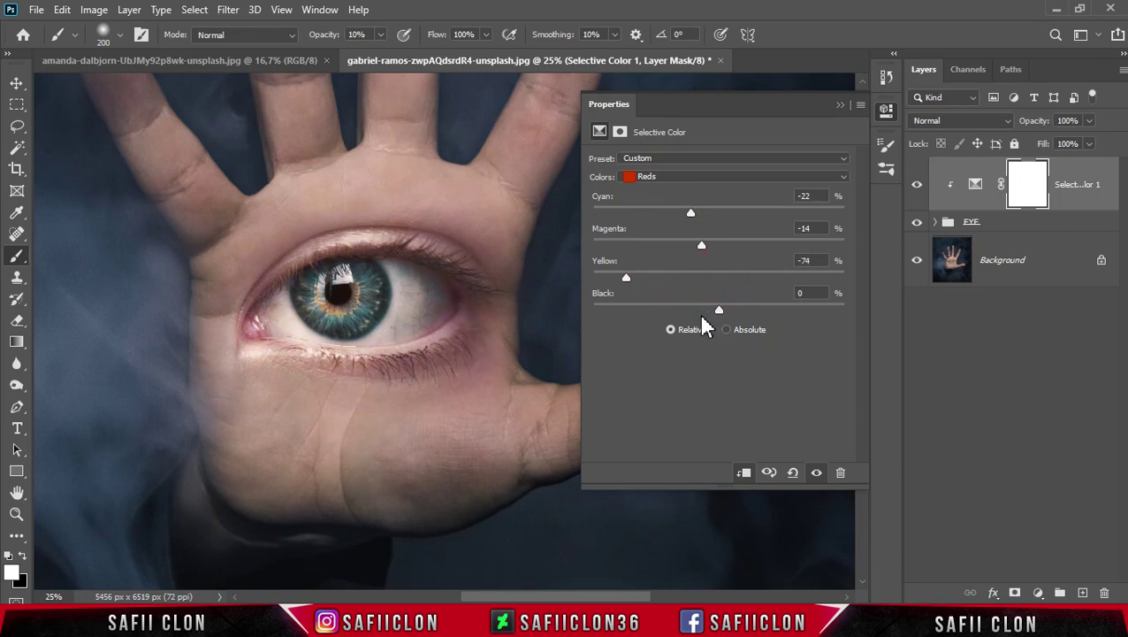
{"action": "mouse_move", "coordinate": [717, 306]}
{"action": "left_mouse_down"}
{"action": "mouse_move", "coordinate": [650, 317]}
{"action": "mouse_move", "coordinate": [638, 307]}
{"action": "left_mouse_up"}
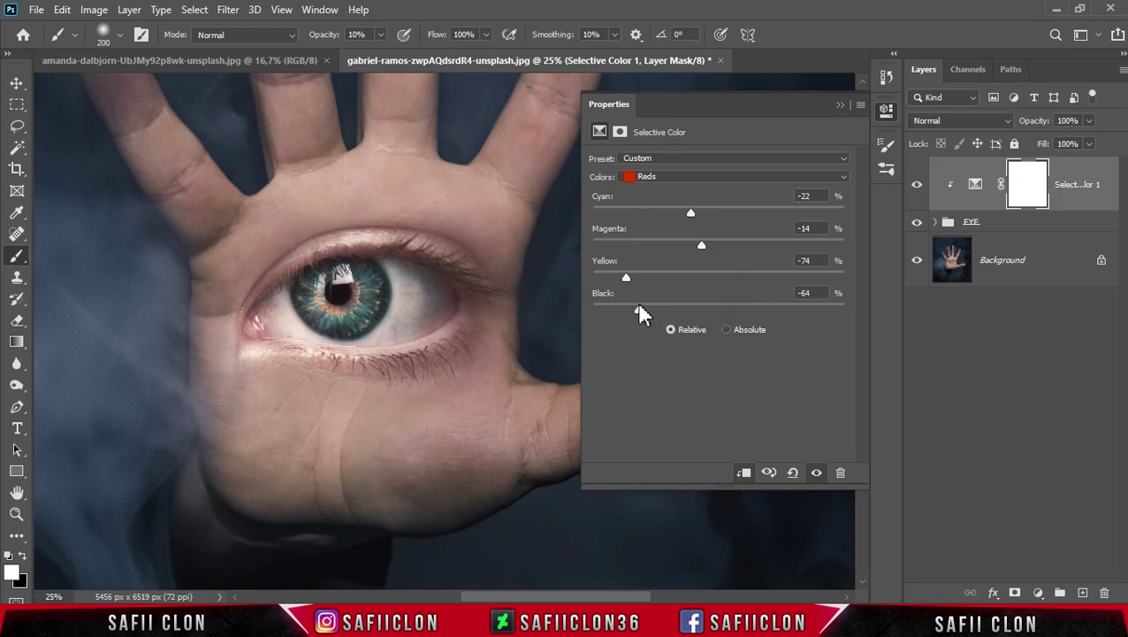
Adjust the Yellows, then set Whites to Cyan -29, Magenta +23 and Yellow +26.
{"action": "left_click", "coordinate": [712, 175]}
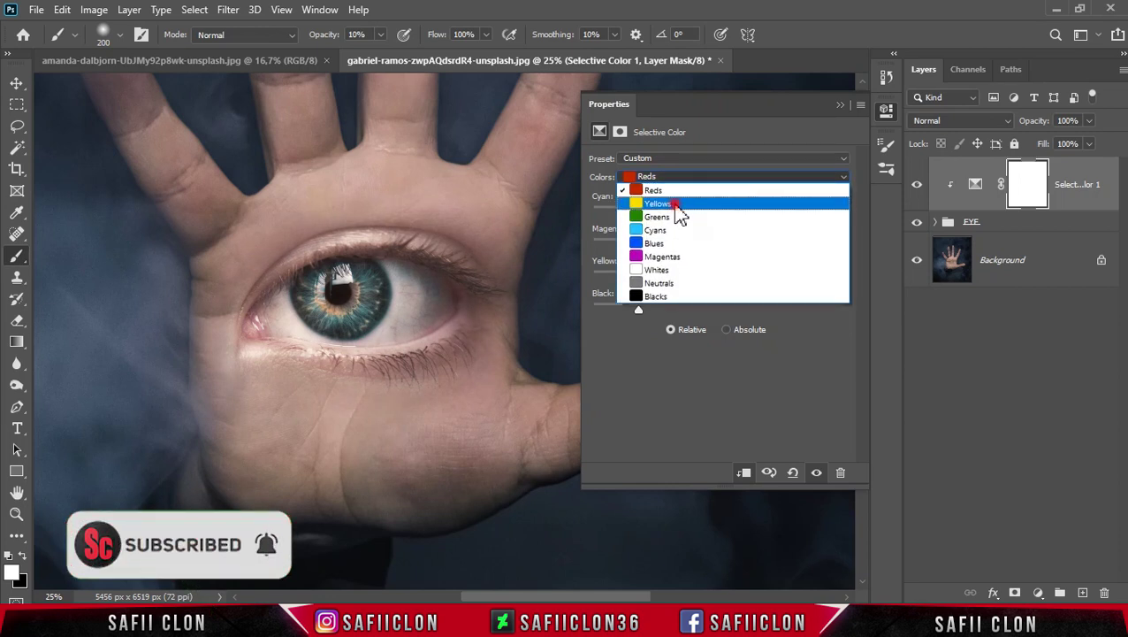
{"action": "left_click", "coordinate": [672, 203]}
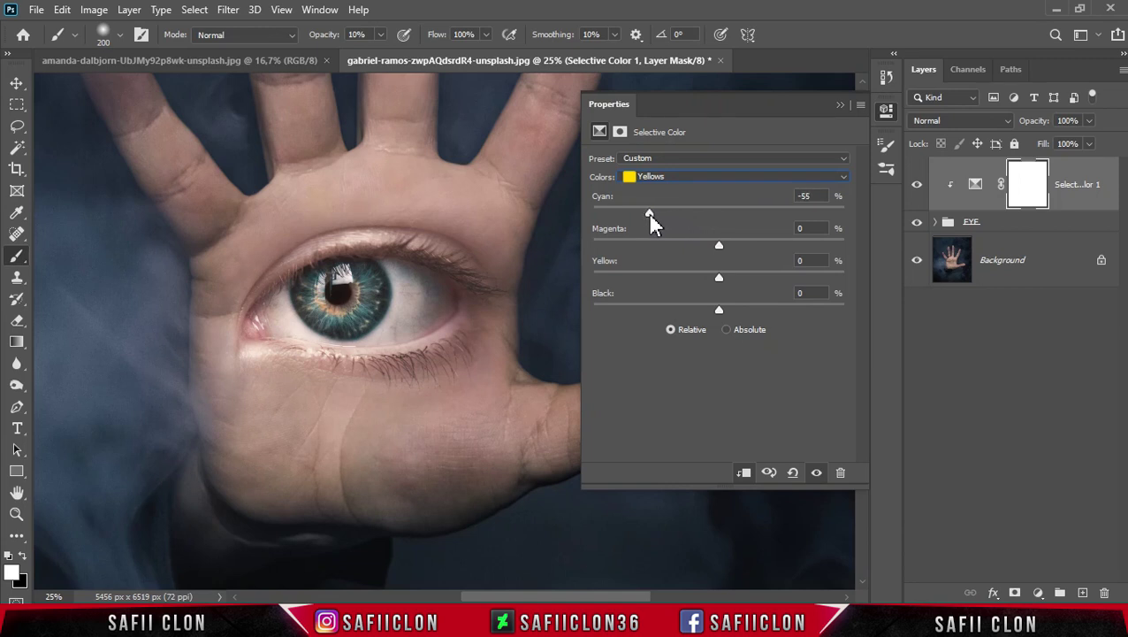
{"action": "left_click", "coordinate": [718, 176]}
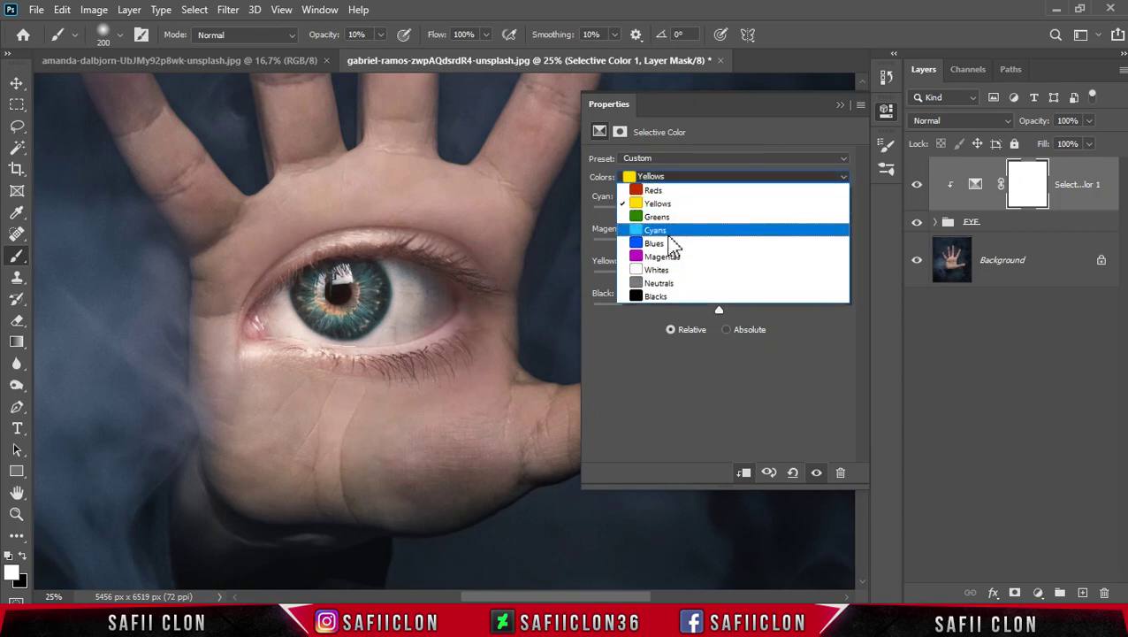
{"action": "left_click", "coordinate": [677, 270]}
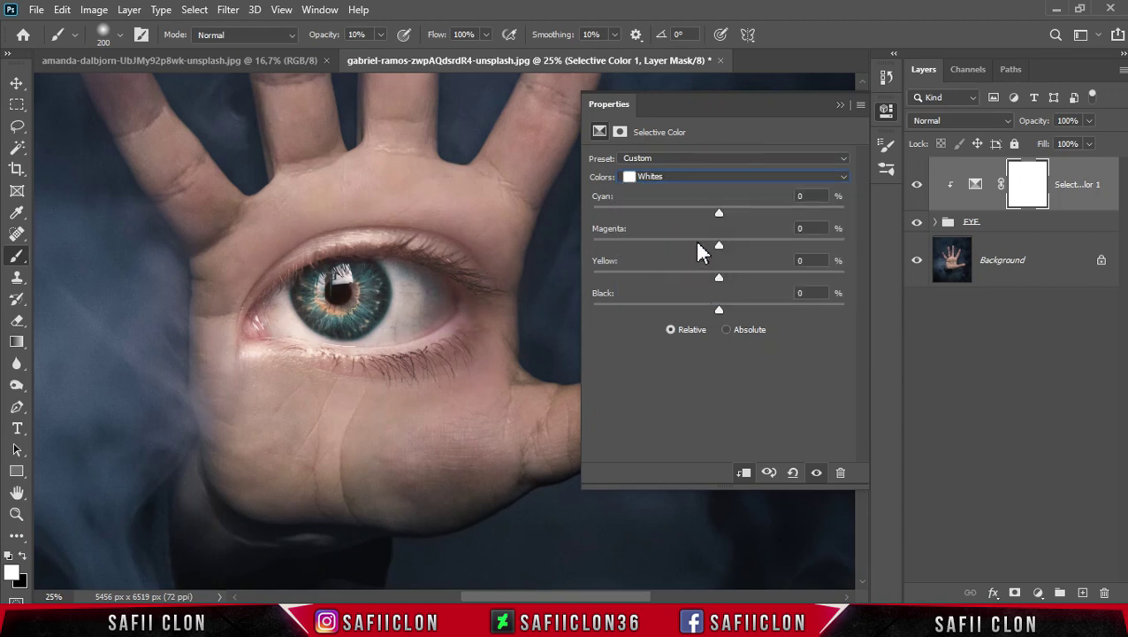
{"action": "left_click_drag", "start_coordinate": [719, 213], "coordinate": [699, 213]}
{"action": "left_click_drag", "start_coordinate": [720, 251], "coordinate": [733, 250]}
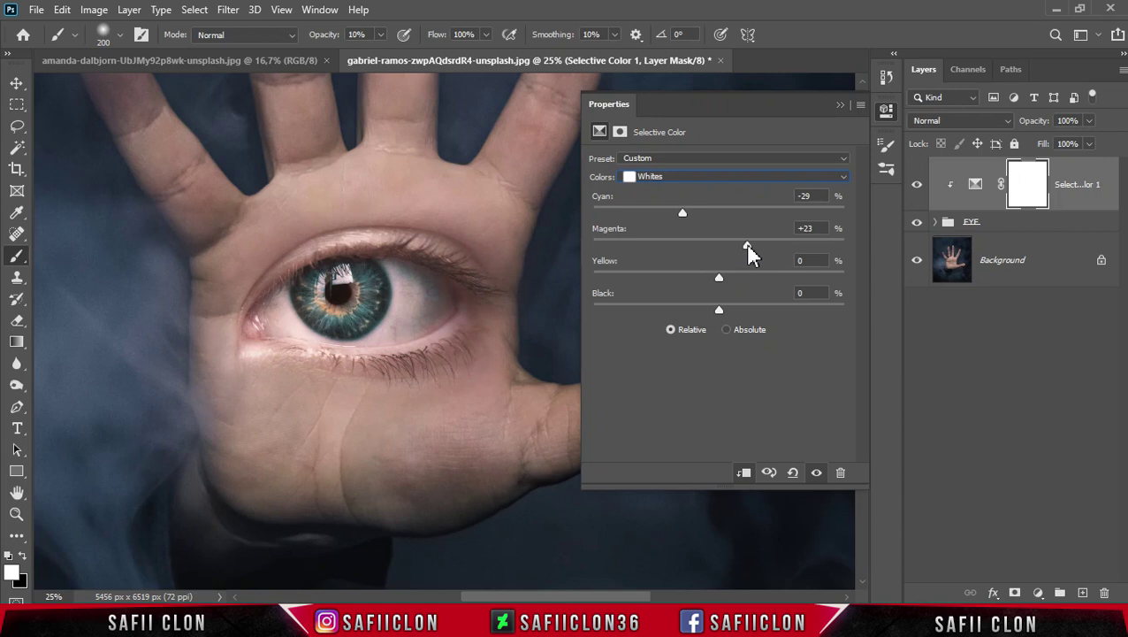
{"action": "left_click_drag", "start_coordinate": [720, 282], "coordinate": [738, 281]}
{"action": "left_click", "coordinate": [840, 105]}
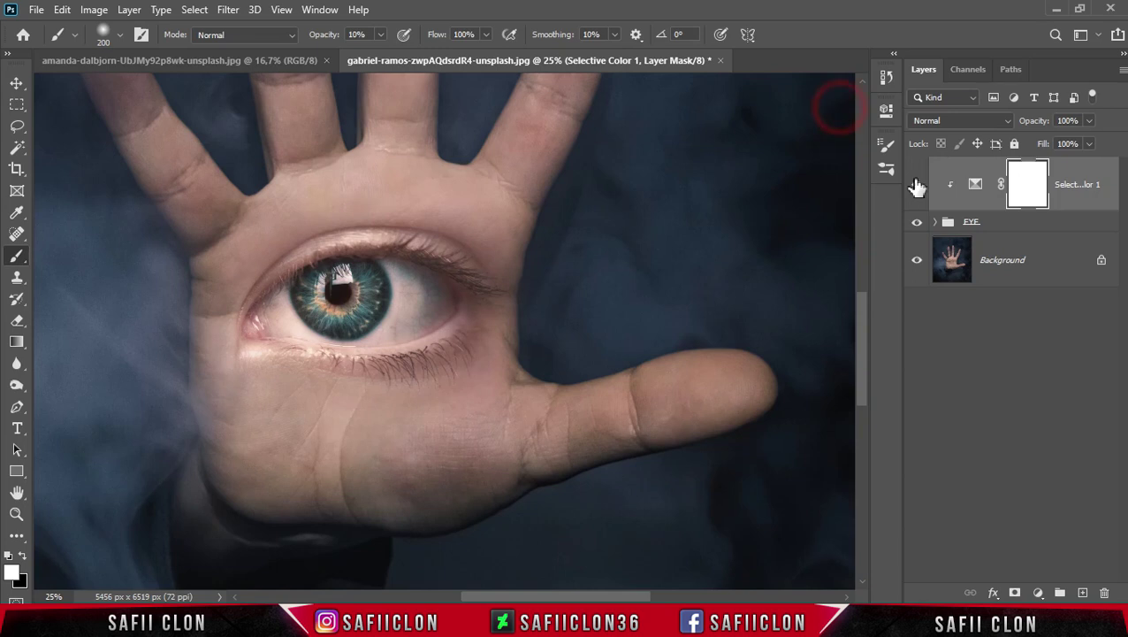
Compare the eye recolour on and off, then unlock the hand photo layer.
{"action": "left_click", "coordinate": [917, 185]}
{"action": "left_click", "coordinate": [917, 188]}
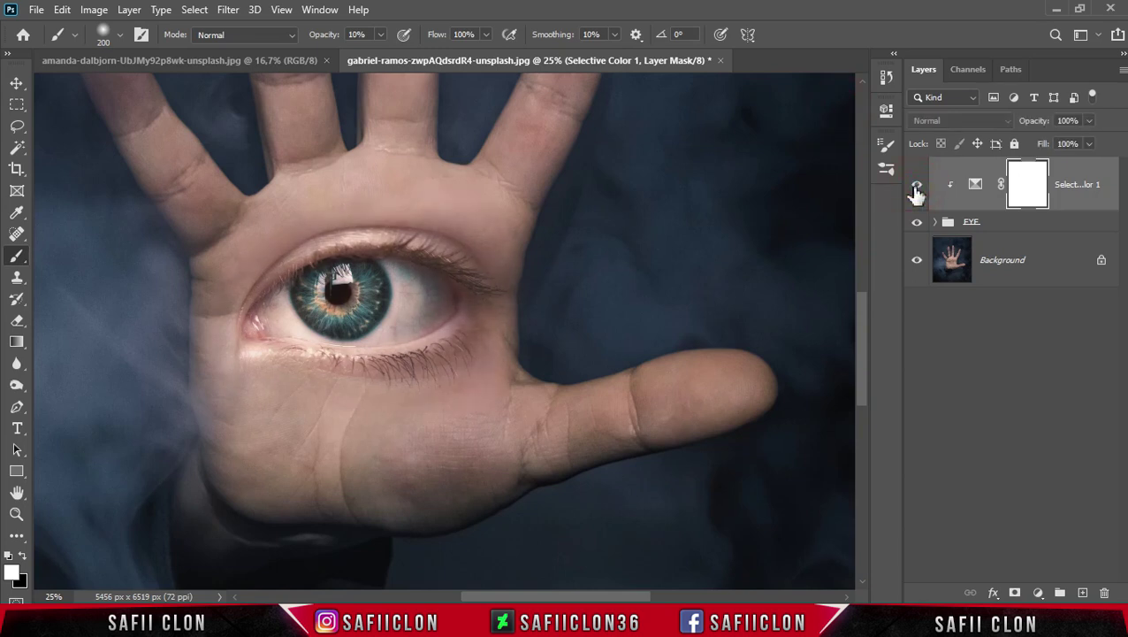
{"action": "left_click", "coordinate": [917, 187]}
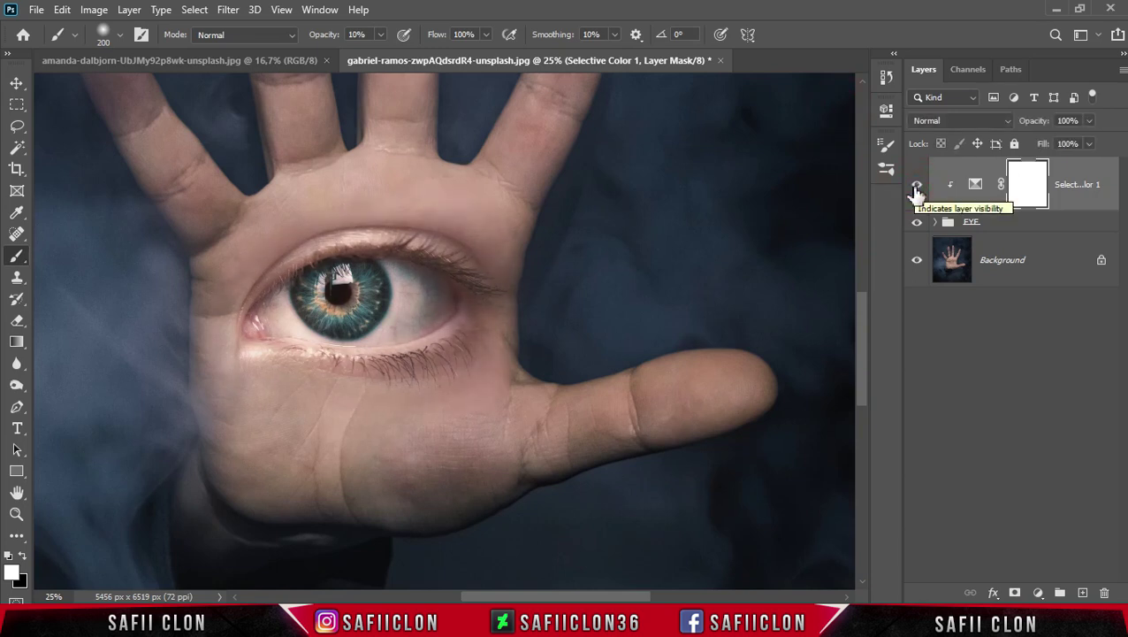
{"action": "left_click", "coordinate": [1057, 274]}
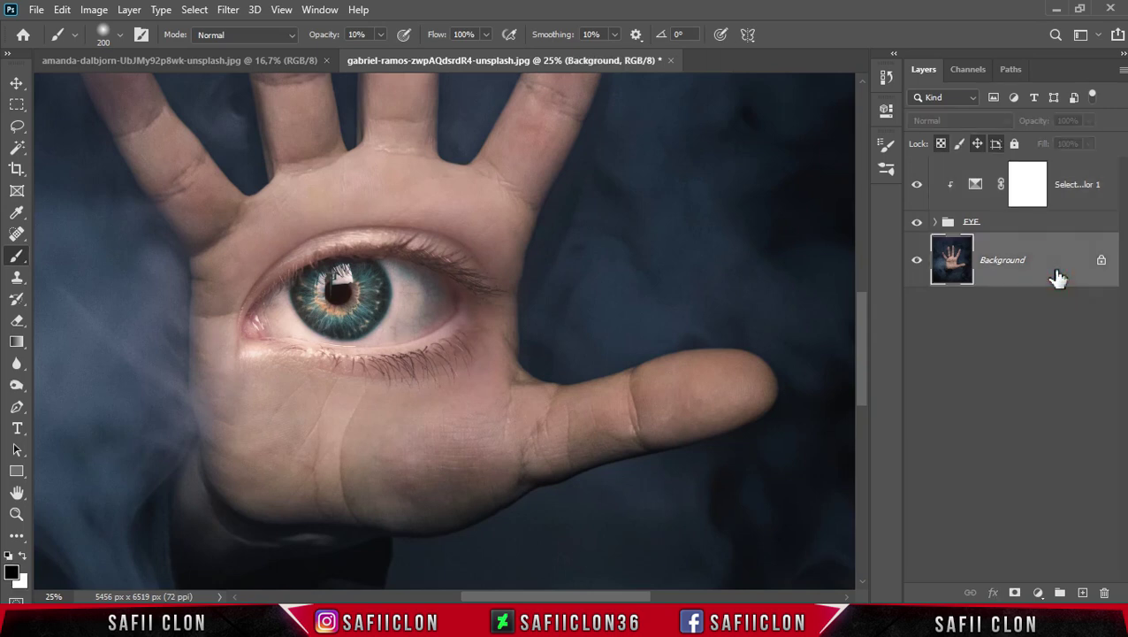
{"action": "left_click", "coordinate": [1100, 266]}
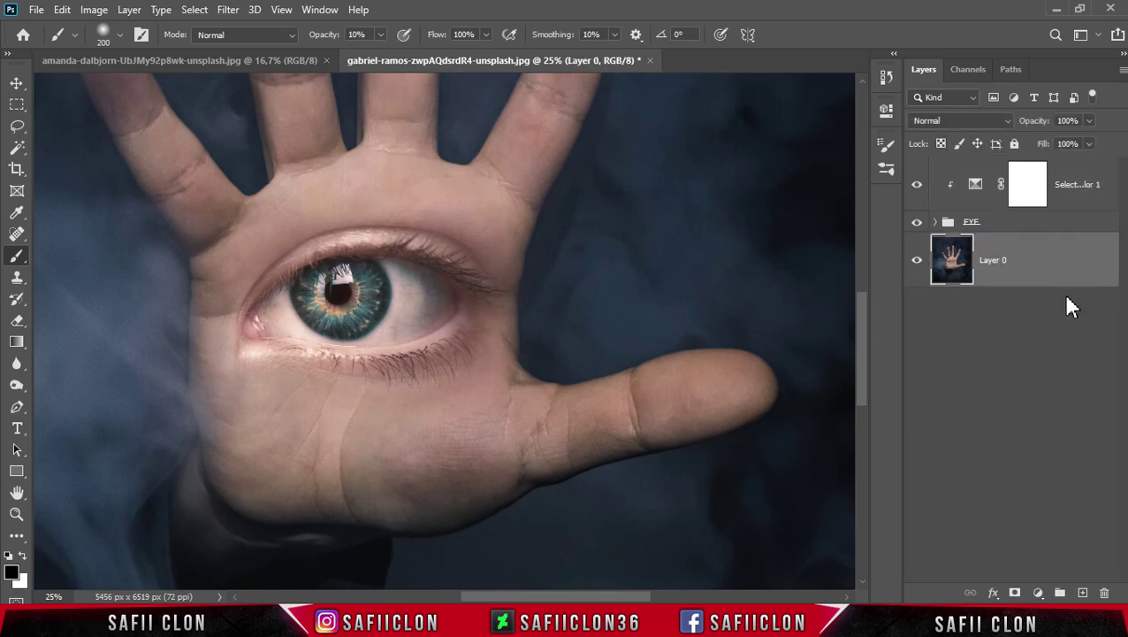
Add a Hue/Saturation adjustment clipped to the hand photo with Saturation +36.
{"action": "left_click", "coordinate": [1038, 593]}
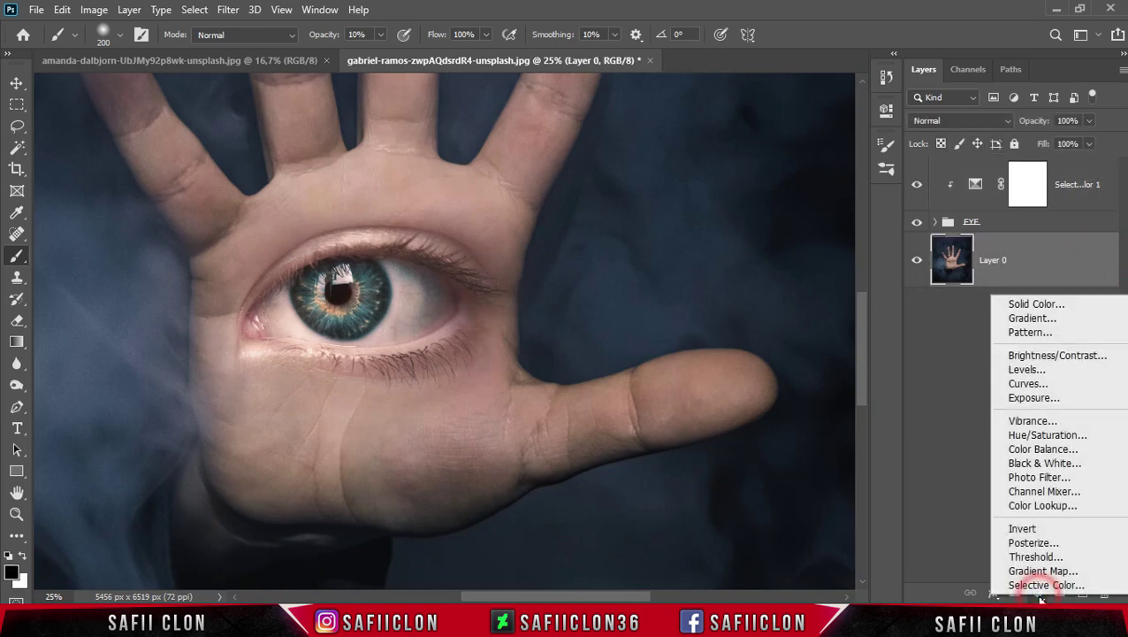
{"action": "left_click", "coordinate": [1038, 436]}
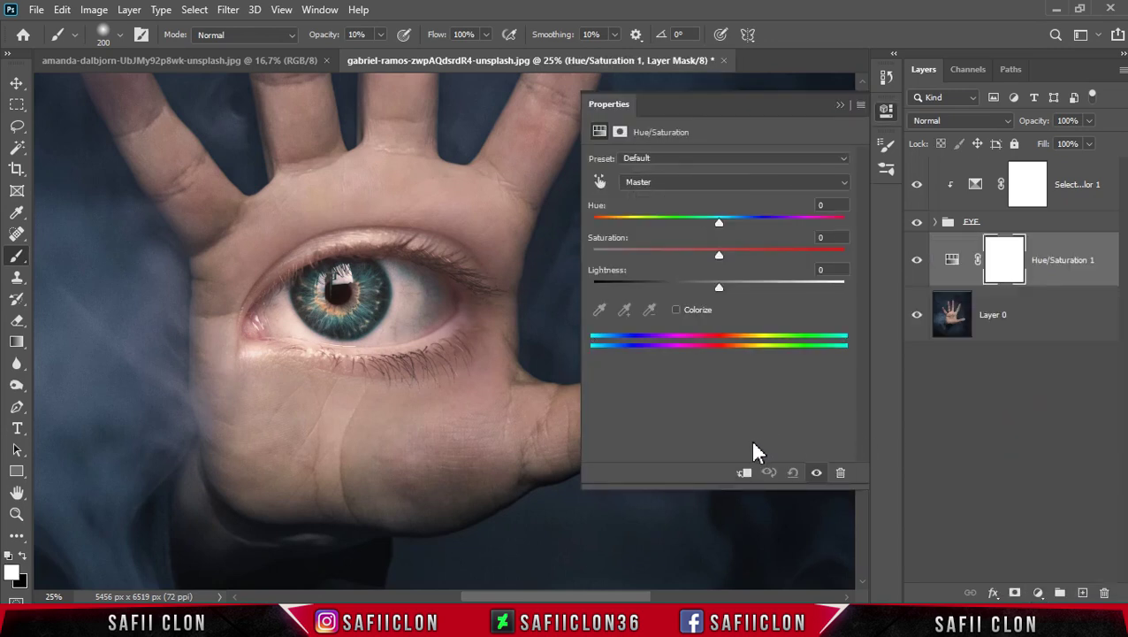
{"action": "left_click", "coordinate": [744, 474]}
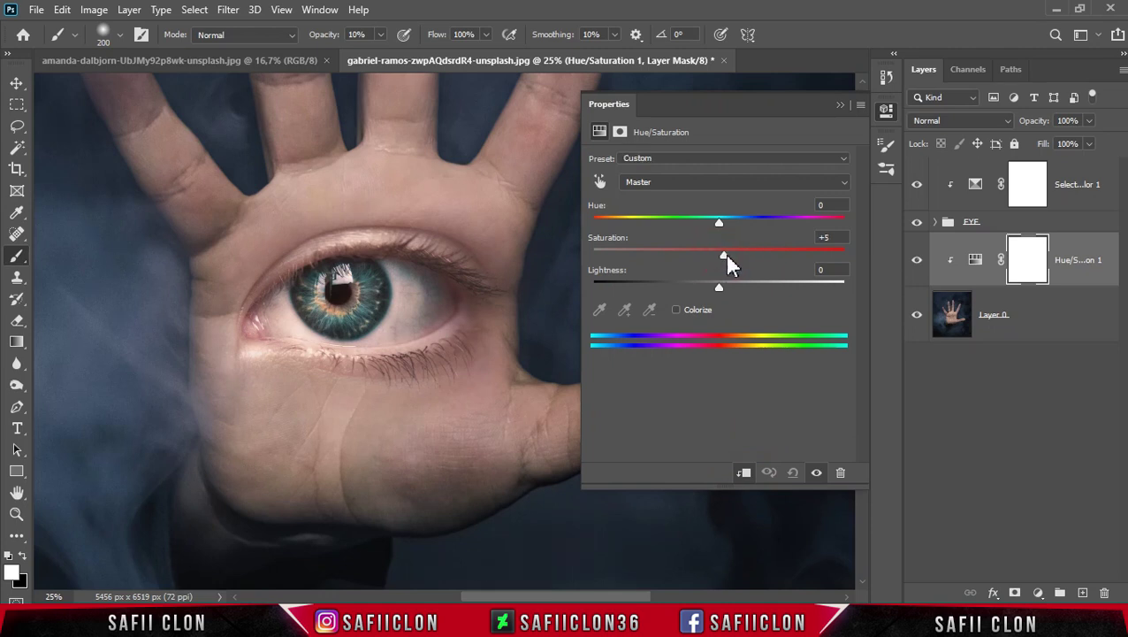
{"action": "left_click_drag", "start_coordinate": [734, 255], "coordinate": [754, 254]}
{"action": "left_click", "coordinate": [840, 105]}
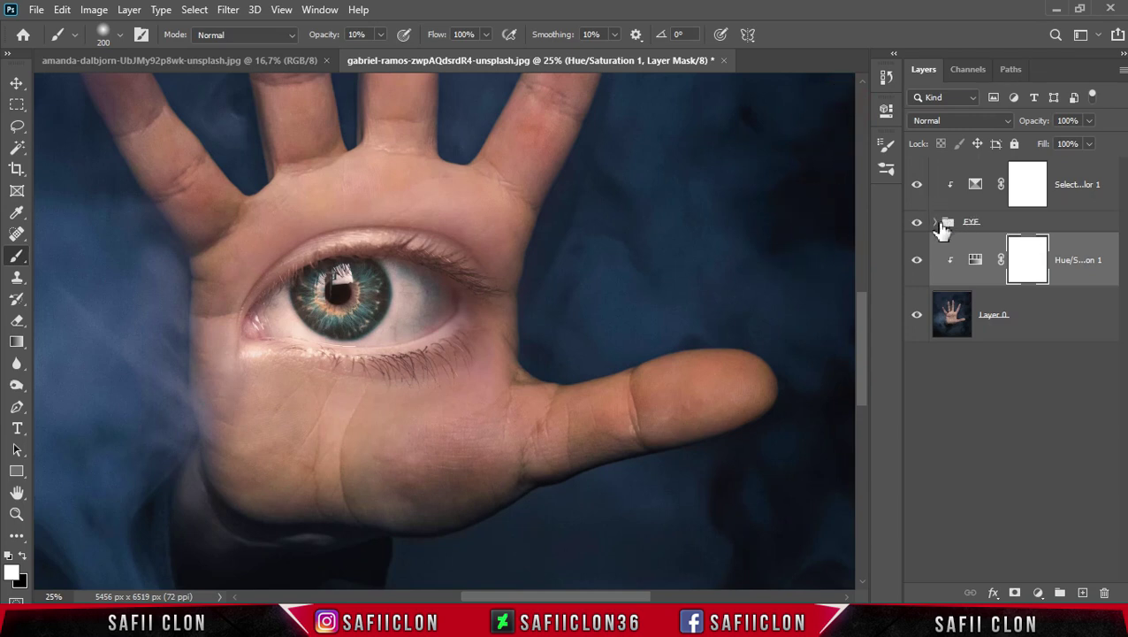
Expand the EYE group, target Layer 1 copy's mask, and set a brush at 17% opacity.
{"action": "left_click", "coordinate": [936, 224]}
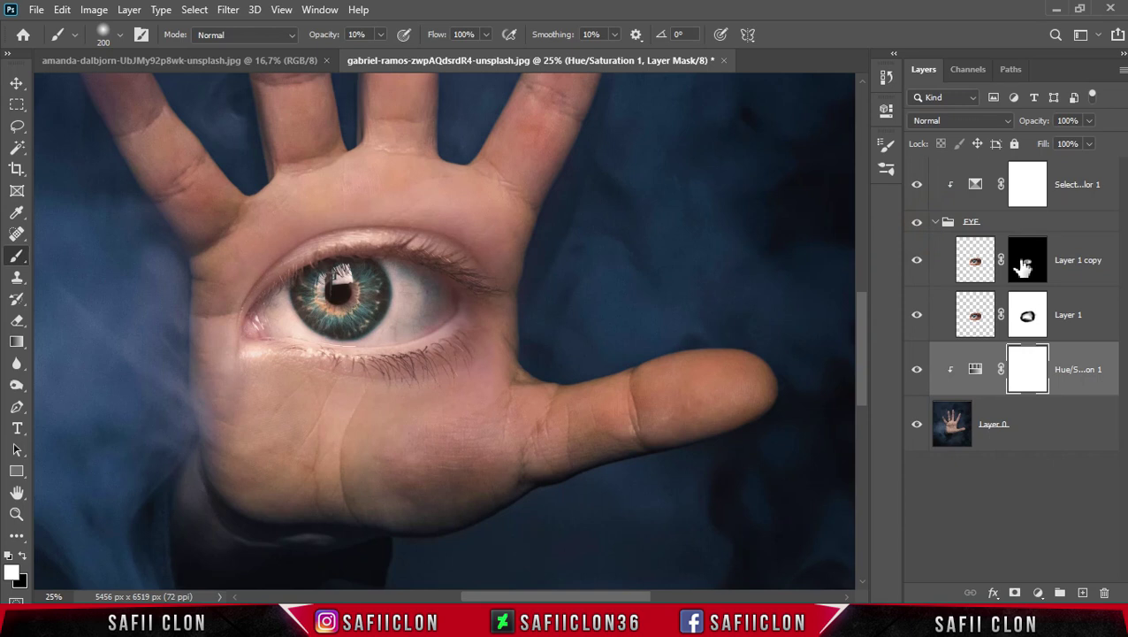
{"action": "left_click", "coordinate": [1023, 265]}
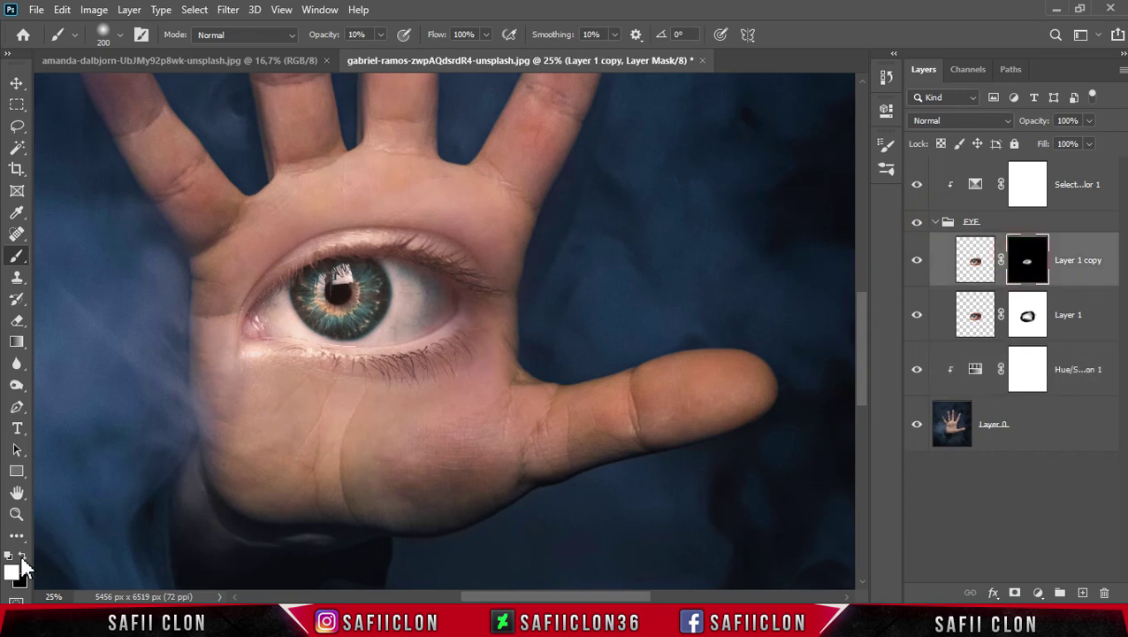
{"action": "right_click", "coordinate": [18, 256]}
{"action": "left_click", "coordinate": [53, 256]}
{"action": "left_click", "coordinate": [380, 34]}
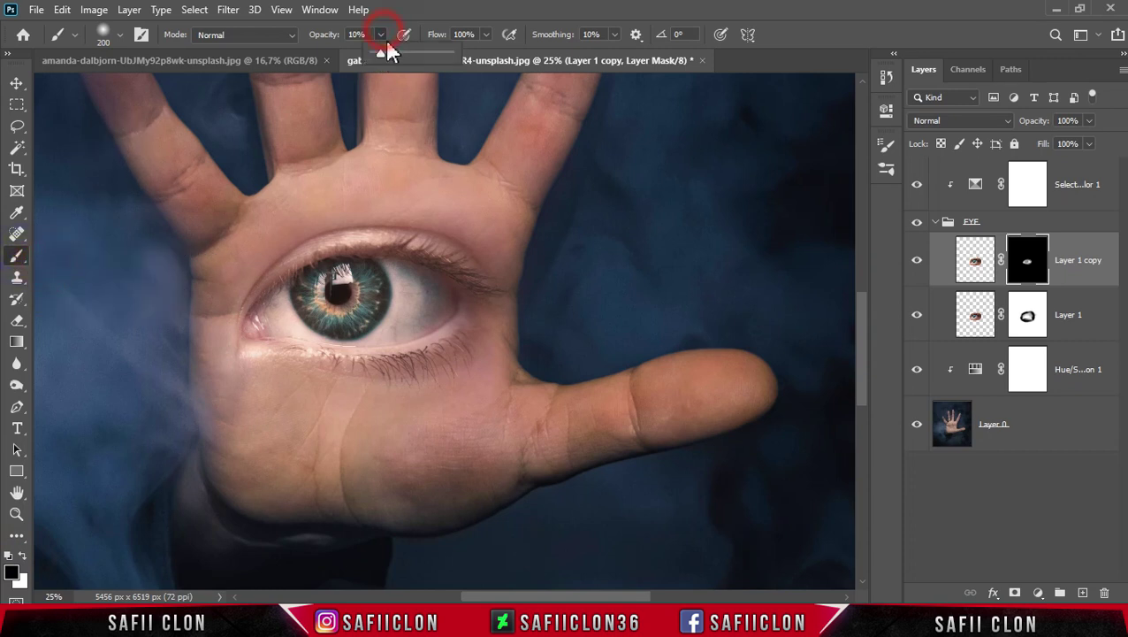
{"action": "left_click", "coordinate": [380, 36]}
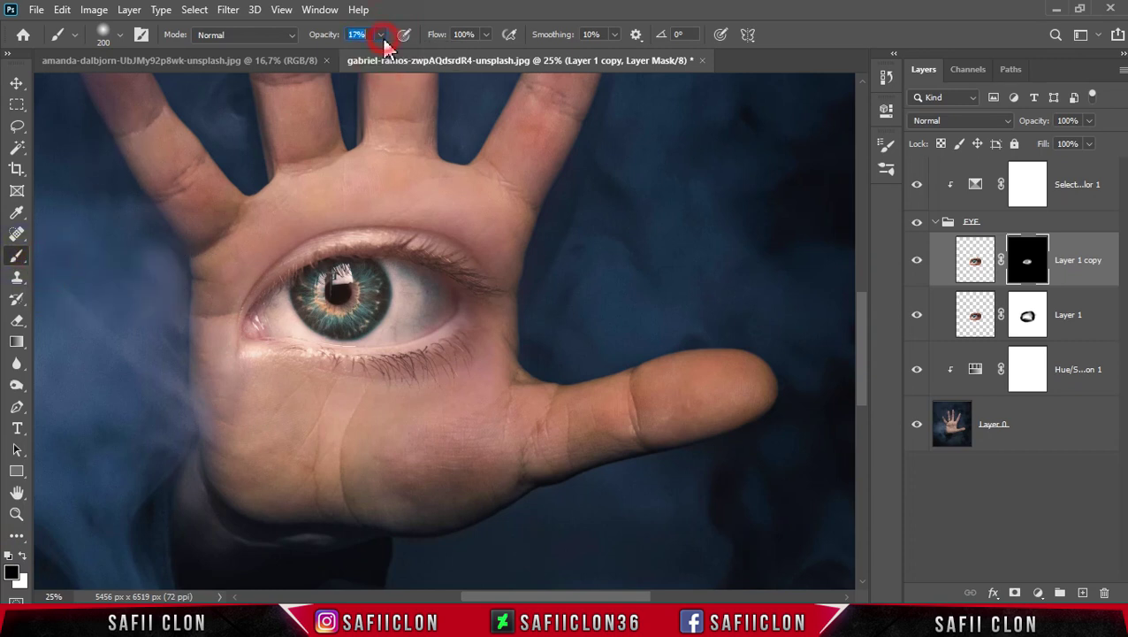
{"action": "left_click", "coordinate": [461, 230]}
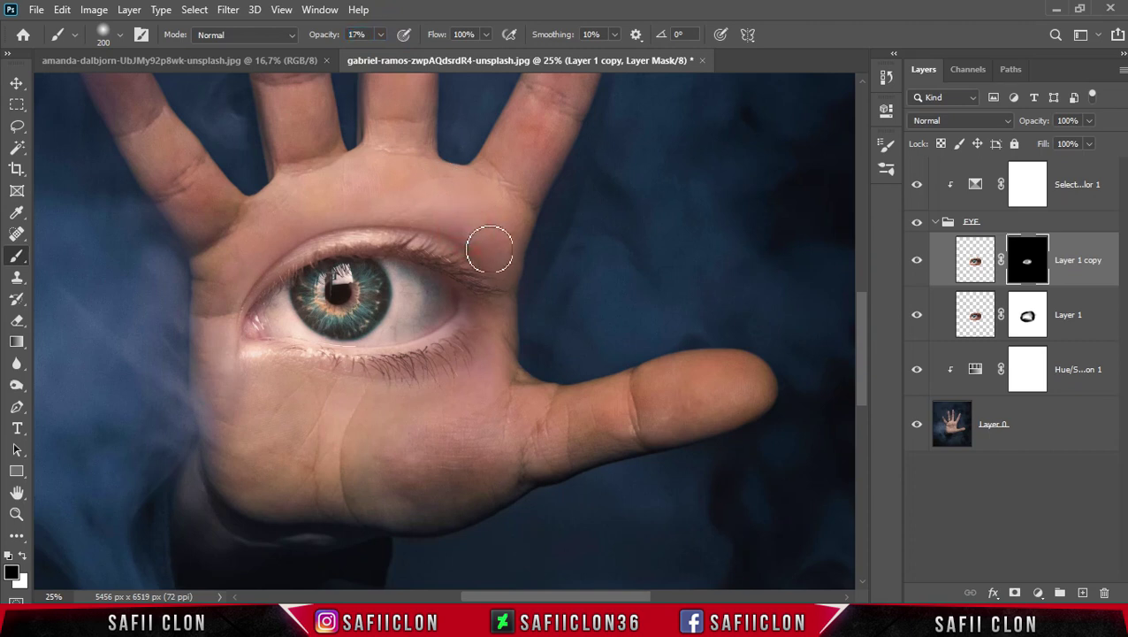
Softly paint Layer 1 copy's mask along the upper eyelid and eye corners.
{"action": "left_click", "coordinate": [453, 235]}
{"action": "key", "text": "bracketright"}
{"action": "mouse_move", "coordinate": [469, 243]}
{"action": "left_mouse_down"}
{"action": "mouse_move", "coordinate": [495, 258]}
{"action": "mouse_move", "coordinate": [270, 255]}
{"action": "left_mouse_up"}
{"action": "left_click", "coordinate": [242, 365]}
{"action": "left_click", "coordinate": [461, 348]}
{"action": "left_click", "coordinate": [469, 261]}
{"action": "key", "text": "bracketleft"}
{"action": "key", "text": "bracketleft"}
{"action": "left_click", "coordinate": [414, 244]}
{"action": "left_click", "coordinate": [337, 244]}
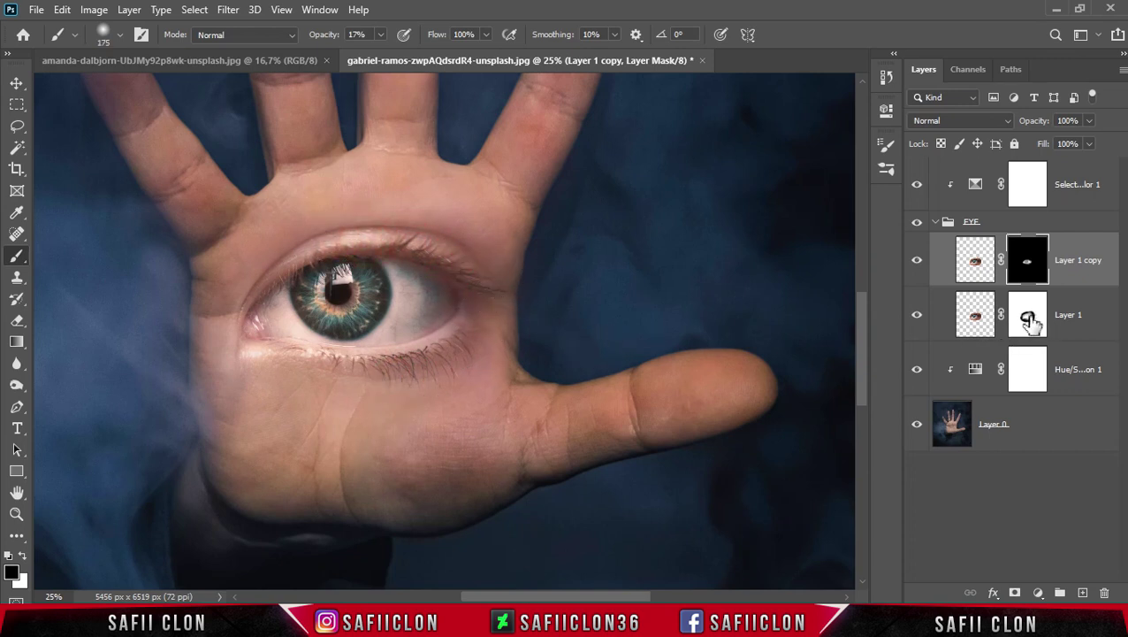
Paint Layer 1's mask with a 250 brush to blend the eye edge into the palm.
{"action": "left_click", "coordinate": [1027, 317]}
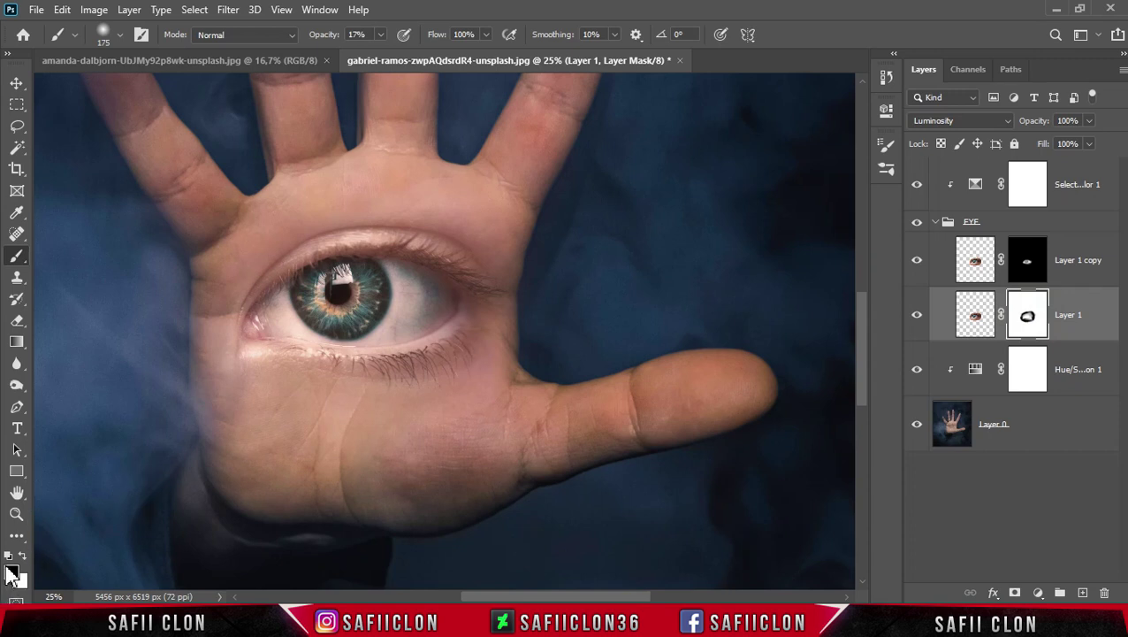
{"action": "key", "text": "bracketright"}
{"action": "key", "text": "bracketright"}
{"action": "left_click", "coordinate": [424, 208]}
{"action": "left_click", "coordinate": [484, 231]}
{"action": "left_click", "coordinate": [447, 205]}
{"action": "left_click", "coordinate": [294, 222]}
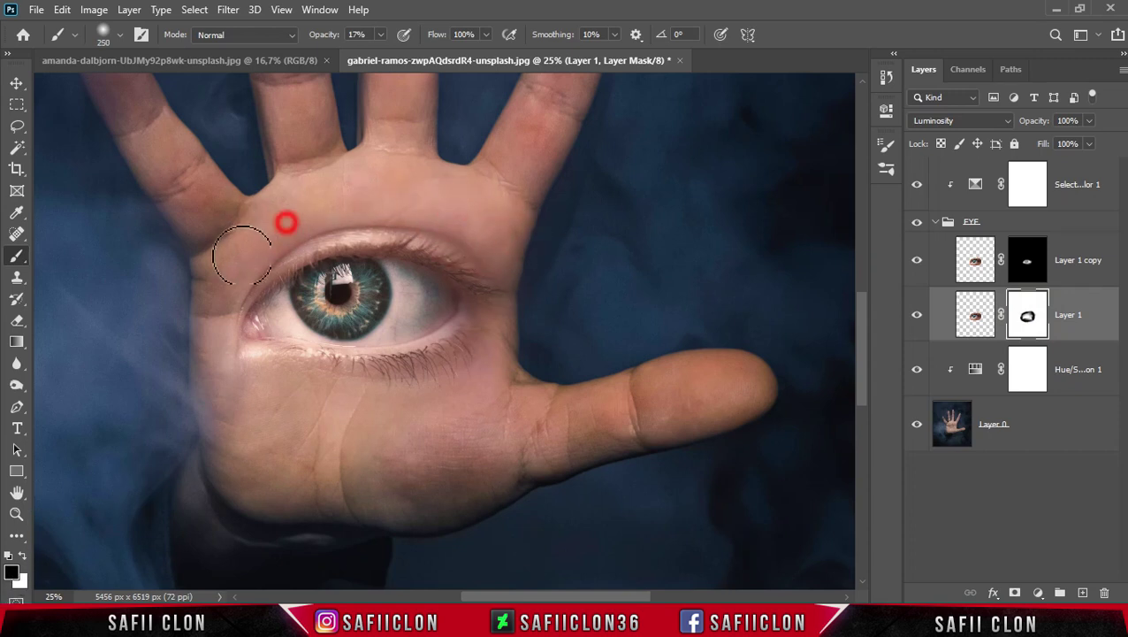
{"action": "left_click", "coordinate": [452, 411]}
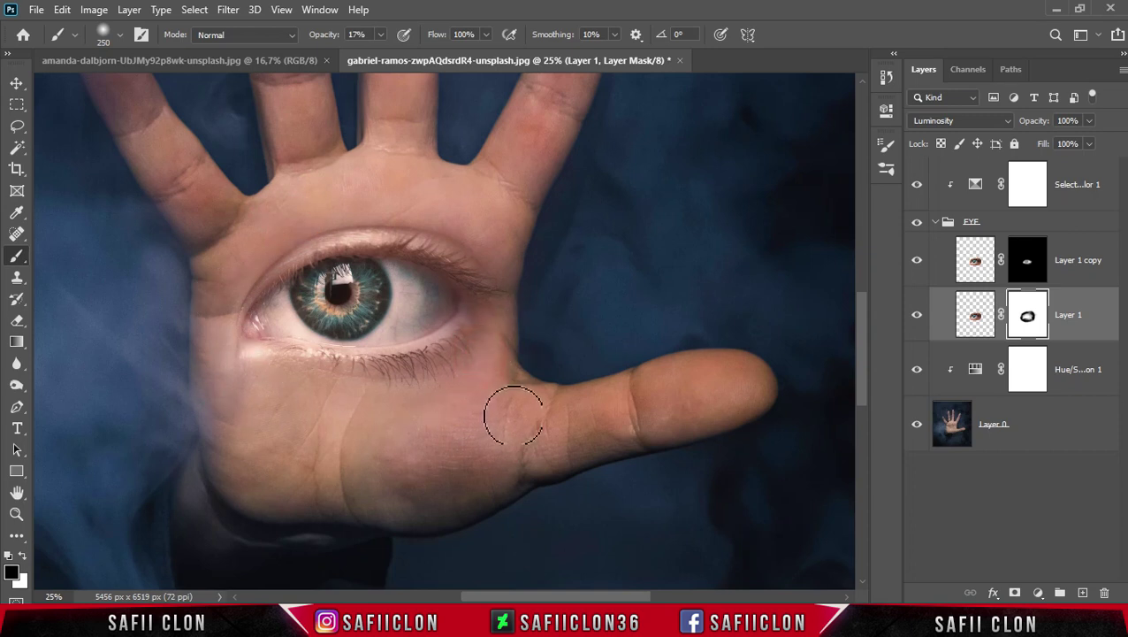
{"action": "left_click", "coordinate": [499, 245]}
{"action": "left_click", "coordinate": [486, 290]}
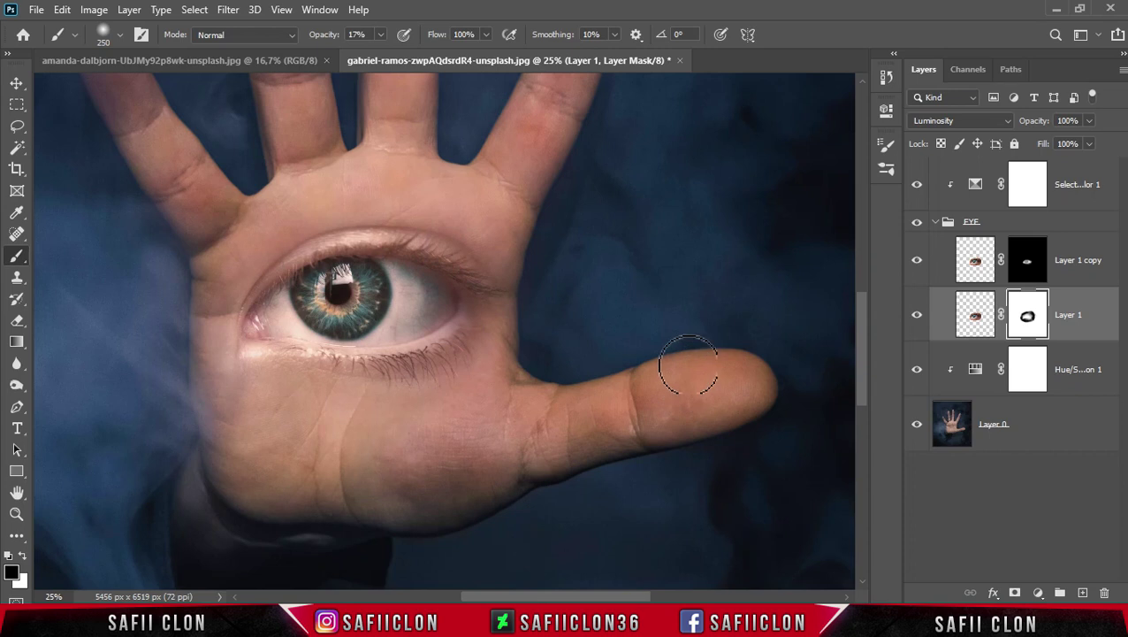
Compare Layer 1 on and off, add faint strokes at the inner corner and palm, and collapse EYE.
{"action": "left_click", "coordinate": [917, 316]}
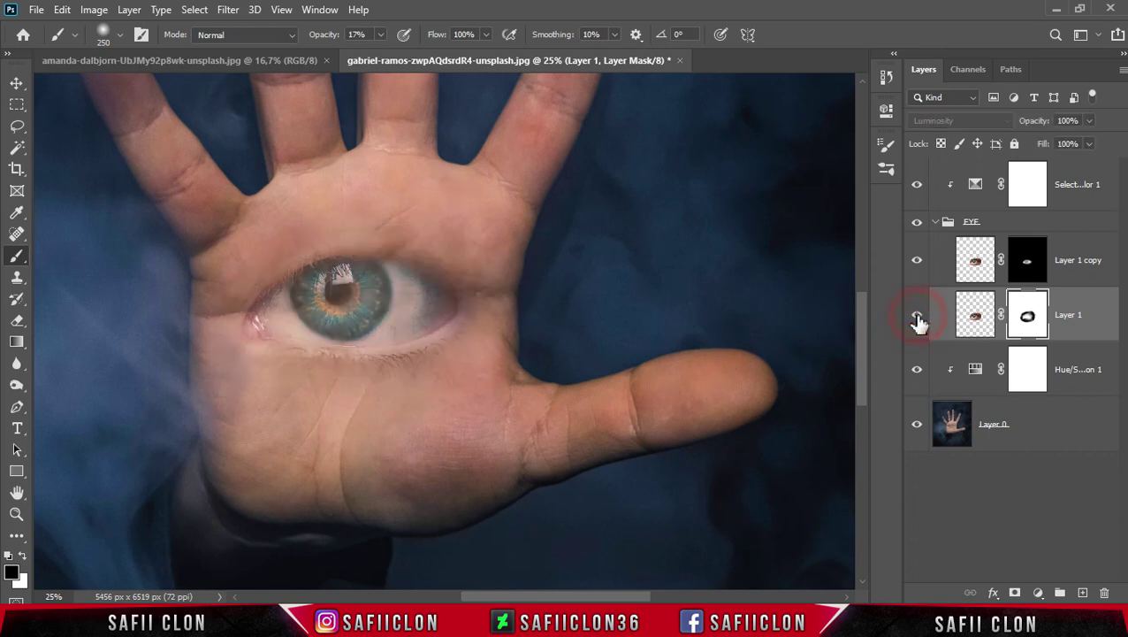
{"action": "left_click", "coordinate": [916, 317]}
{"action": "left_click", "coordinate": [917, 315]}
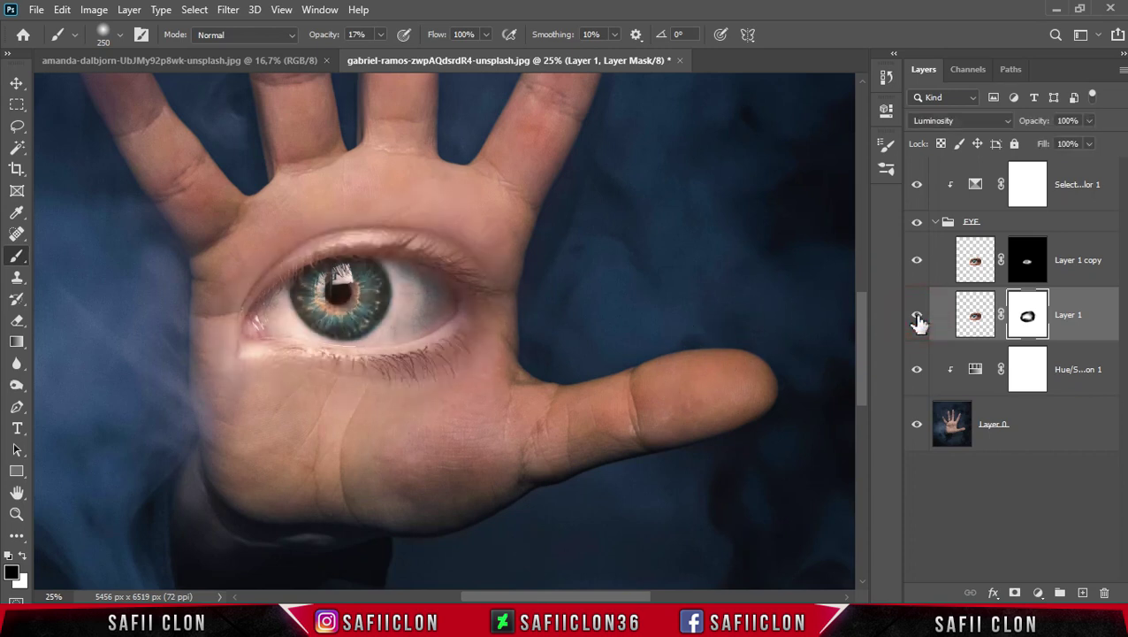
{"action": "mouse_move", "coordinate": [195, 335]}
{"action": "left_mouse_down"}
{"action": "mouse_move", "coordinate": [202, 282]}
{"action": "mouse_move", "coordinate": [187, 356]}
{"action": "left_mouse_up"}
{"action": "mouse_move", "coordinate": [552, 308]}
{"action": "left_mouse_down"}
{"action": "mouse_move", "coordinate": [524, 393]}
{"action": "mouse_move", "coordinate": [492, 398]}
{"action": "mouse_move", "coordinate": [481, 418]}
{"action": "mouse_move", "coordinate": [176, 390]}
{"action": "left_mouse_up"}
{"action": "left_click", "coordinate": [237, 435]}
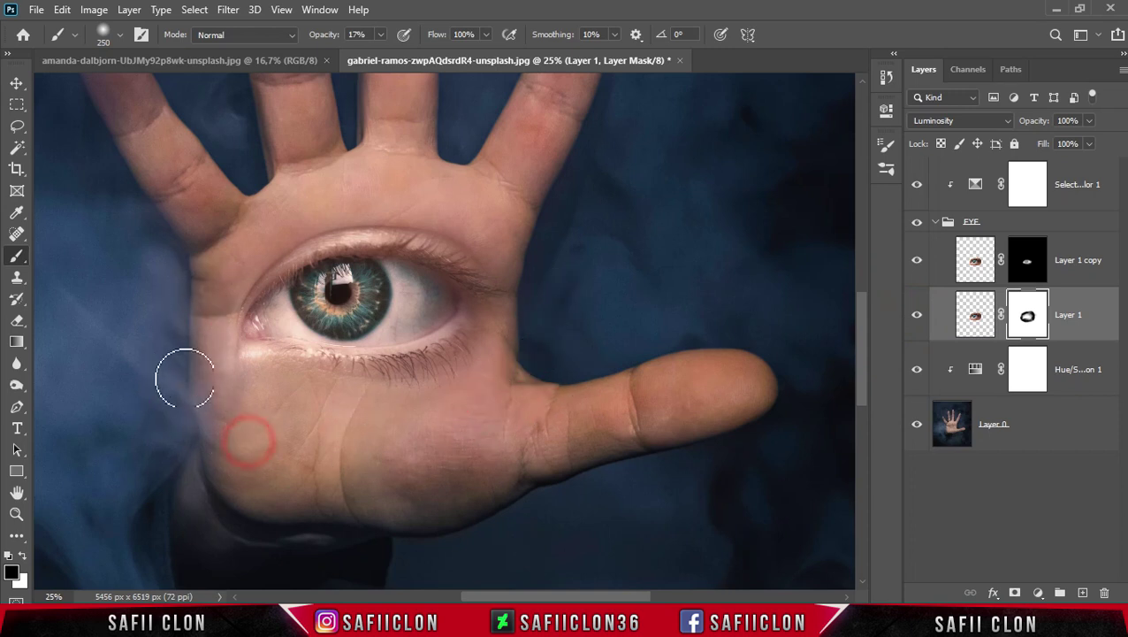
{"action": "left_click", "coordinate": [936, 224]}
{"action": "left_click", "coordinate": [1075, 180]}
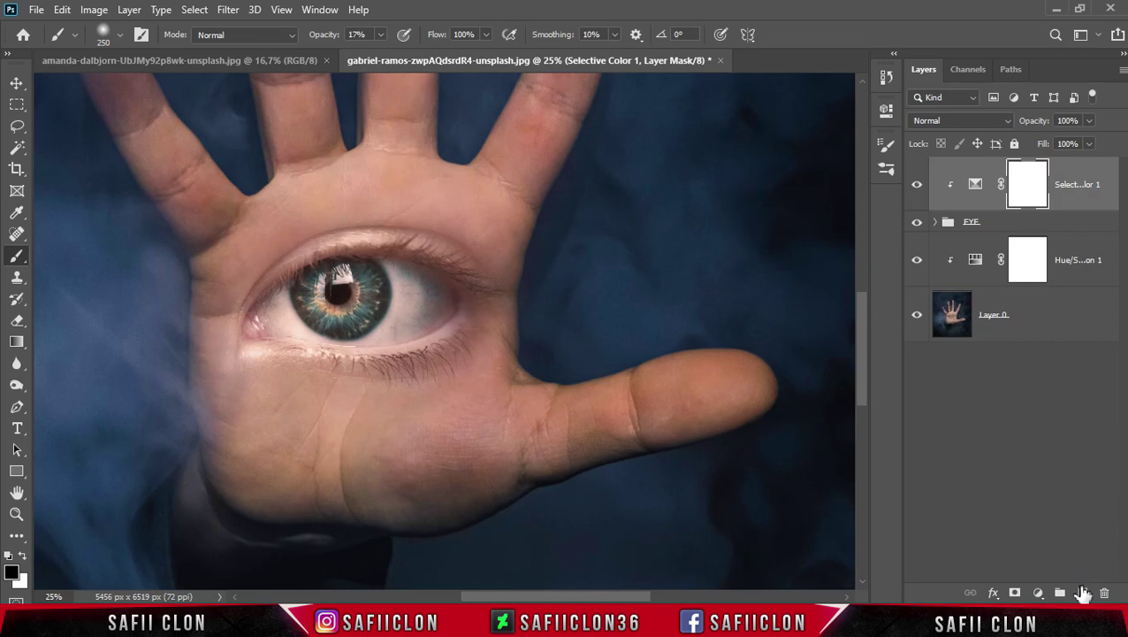
Create a new top Layer 2 filled with 50% Gray.
{"action": "left_click", "coordinate": [1083, 593]}
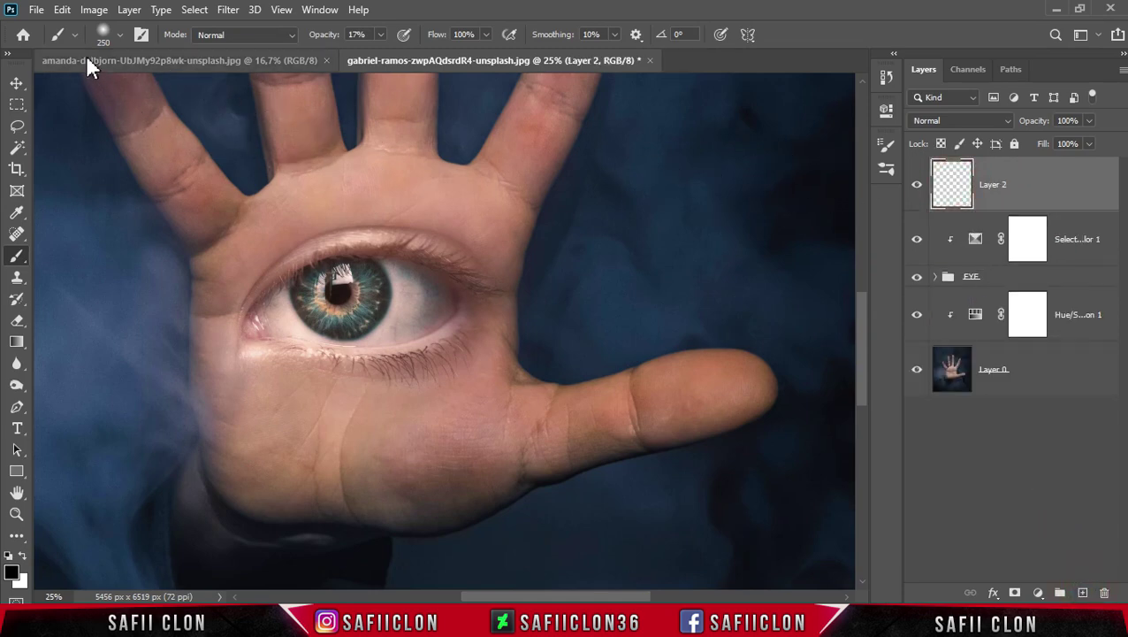
{"action": "left_click", "coordinate": [60, 11]}
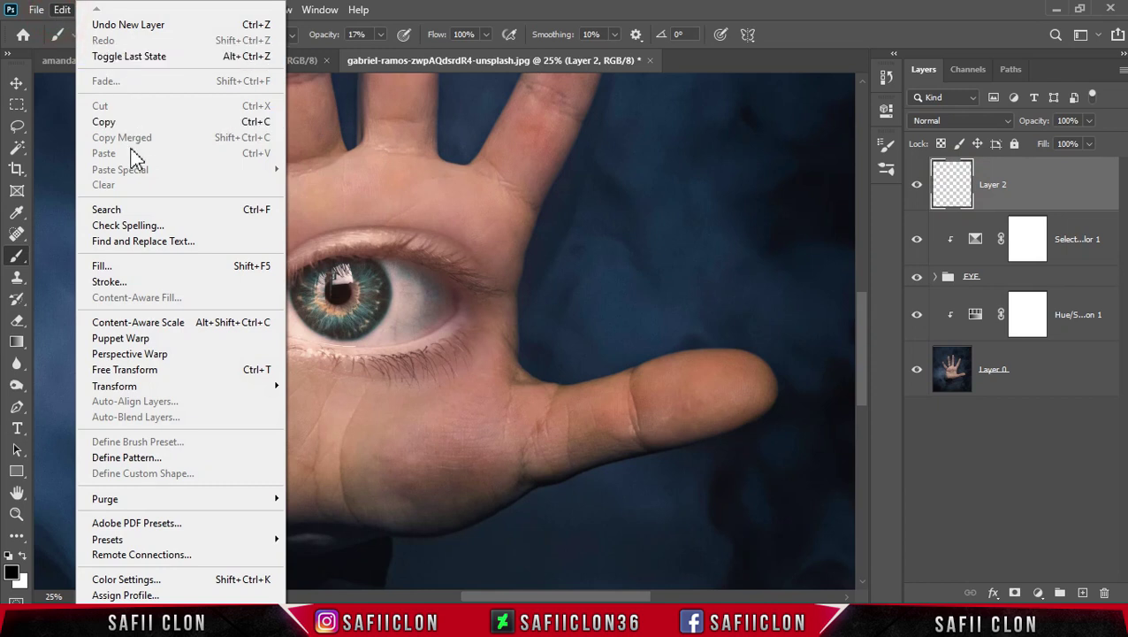
{"action": "left_click", "coordinate": [144, 265]}
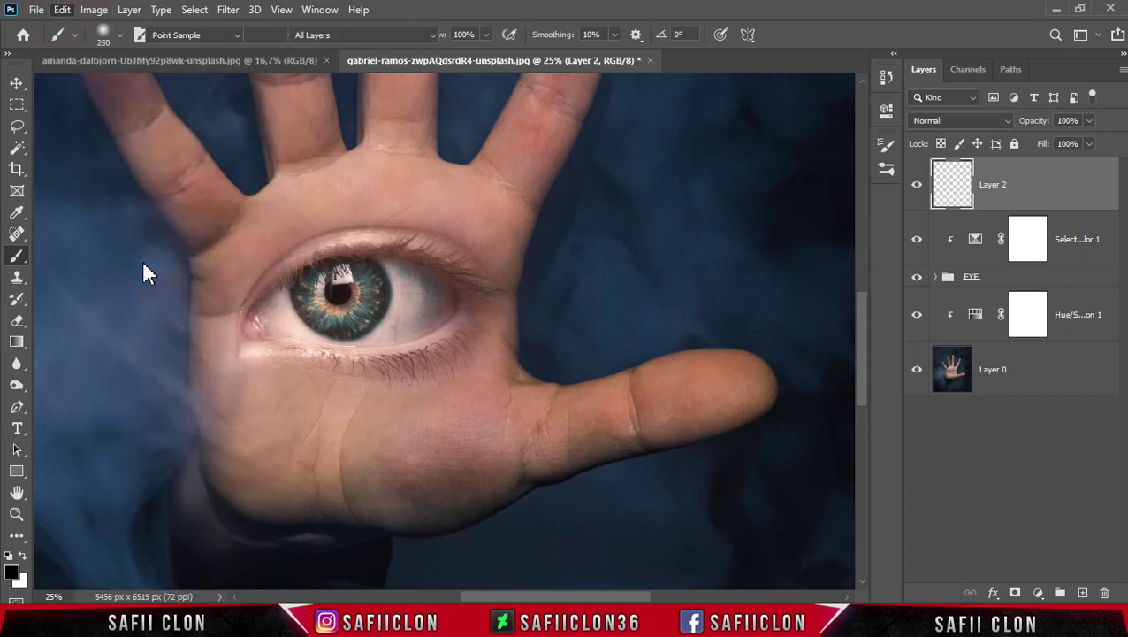
{"action": "left_click", "coordinate": [718, 140]}
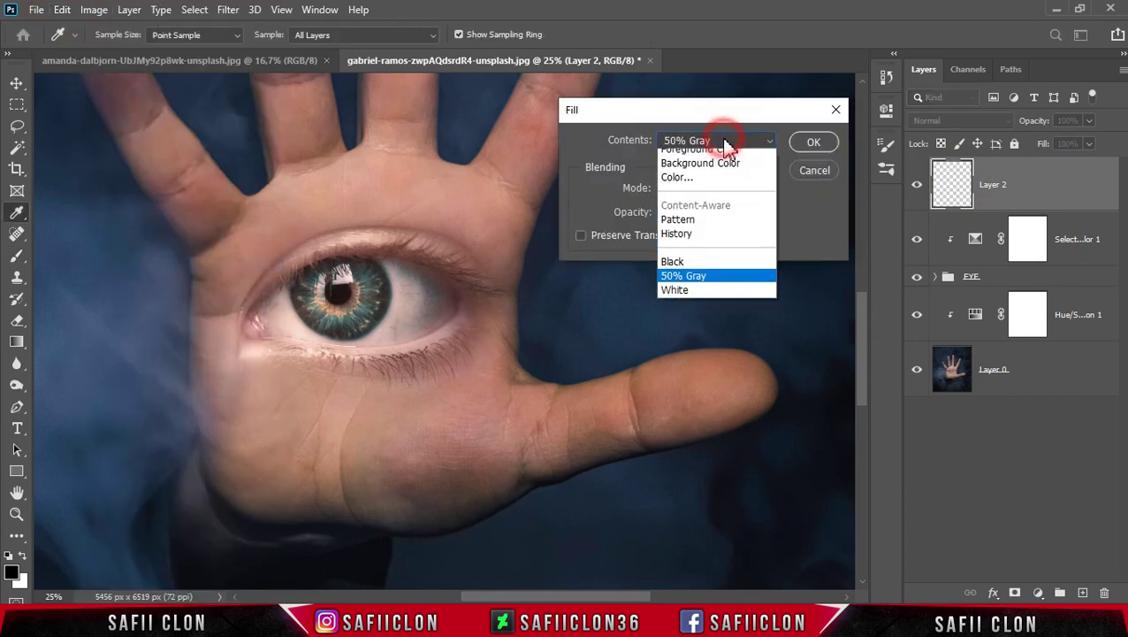
{"action": "left_click", "coordinate": [694, 284]}
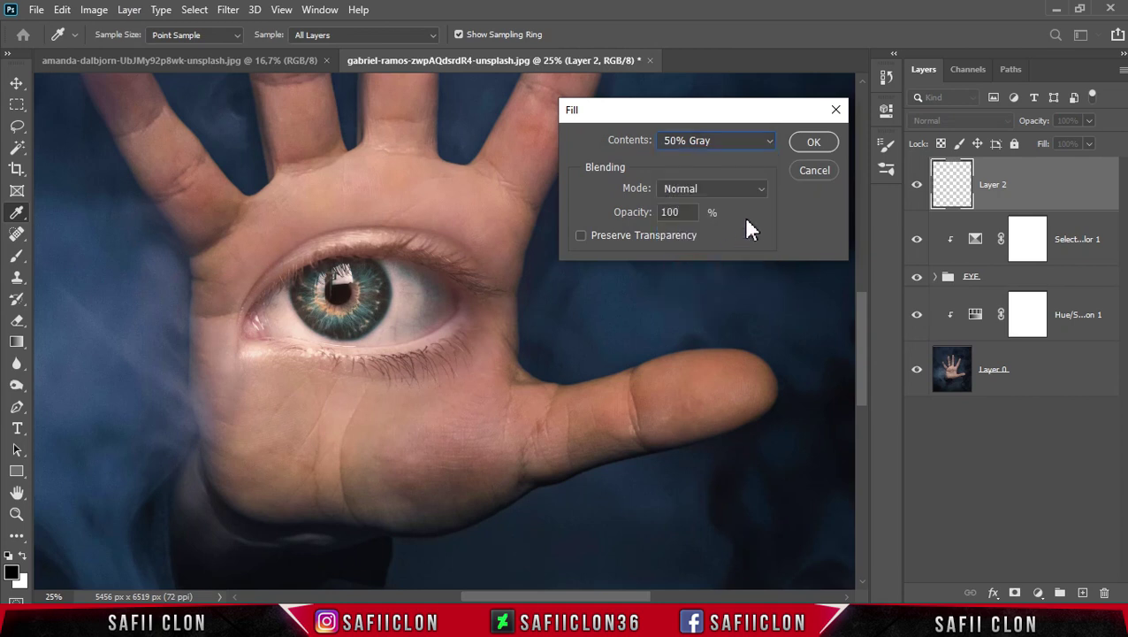
{"action": "left_click", "coordinate": [812, 143]}
{"action": "key", "text": "b"}
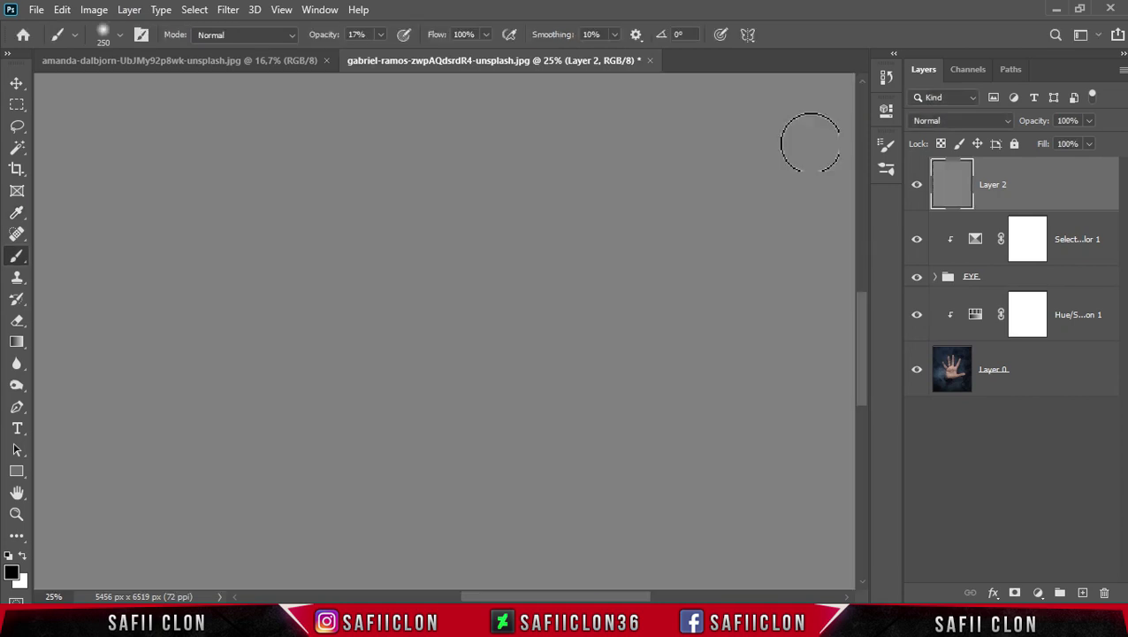
Set Layer 2's blend mode to Soft Light.
{"action": "left_click", "coordinate": [979, 121]}
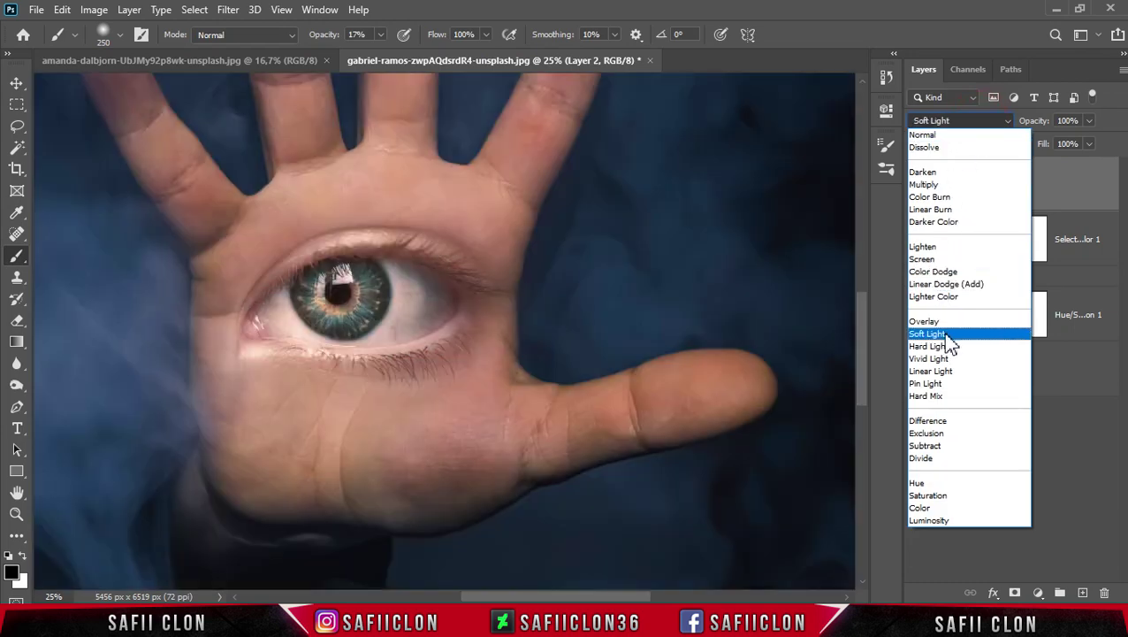
{"action": "left_click", "coordinate": [939, 335]}
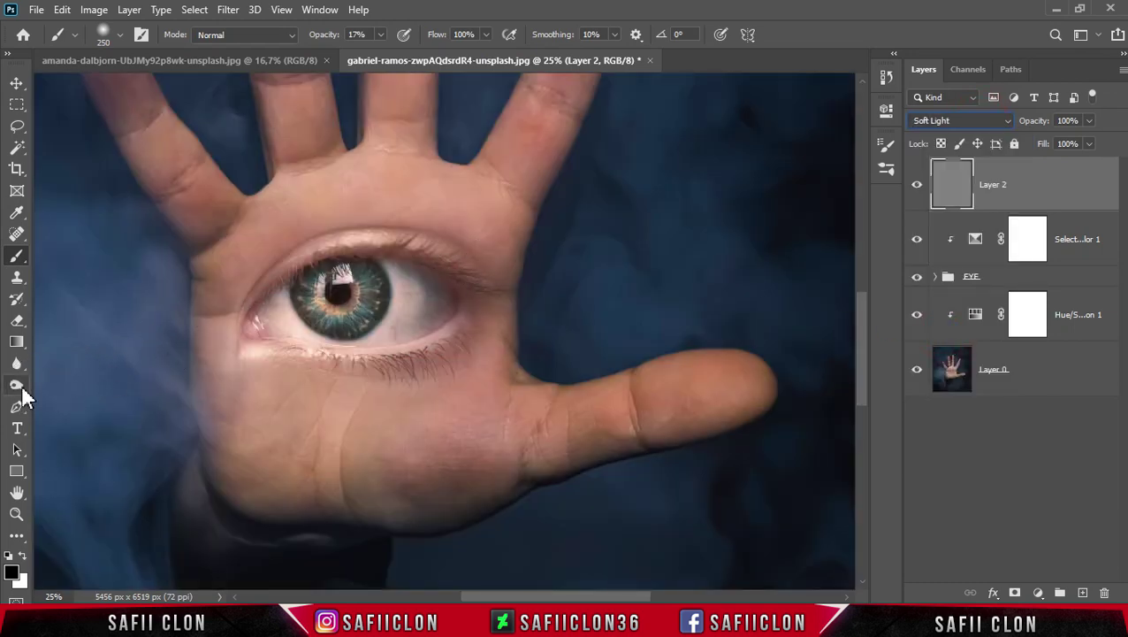
{"action": "left_click", "coordinate": [17, 387]}
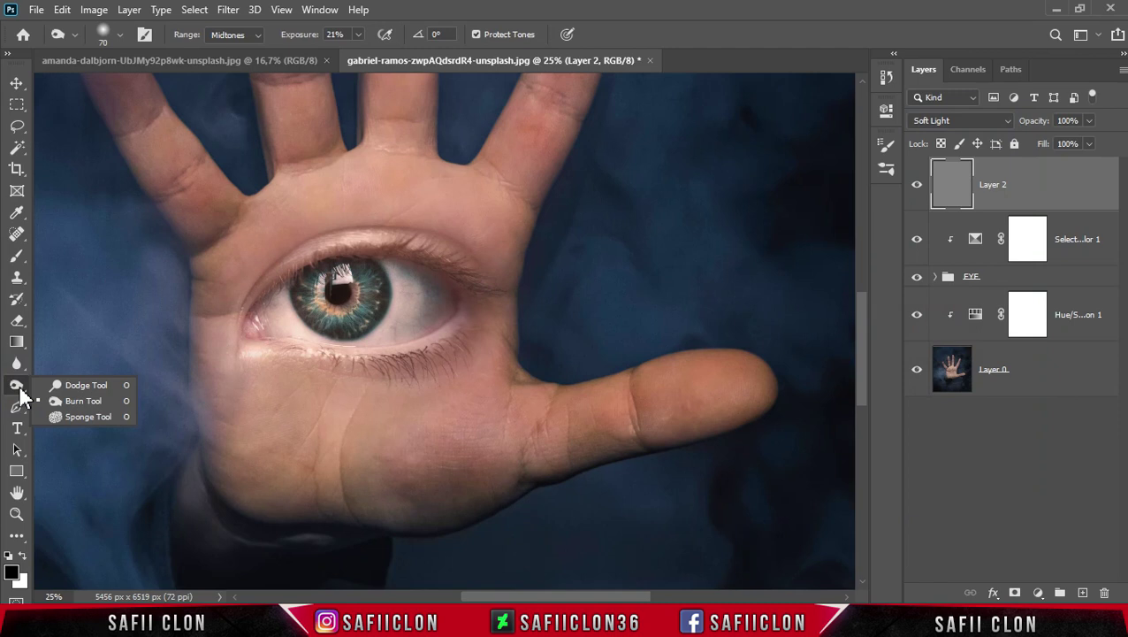
Set up the Burn tool with an 86 px brush at 21% exposure.
{"action": "left_click", "coordinate": [83, 403]}
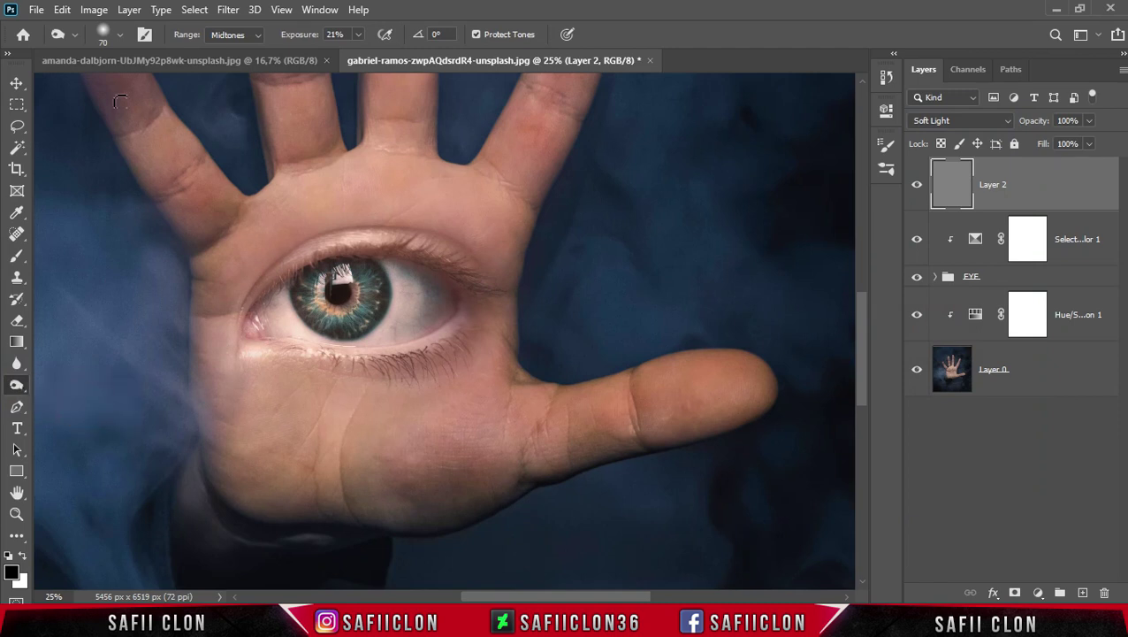
{"action": "left_click", "coordinate": [119, 35]}
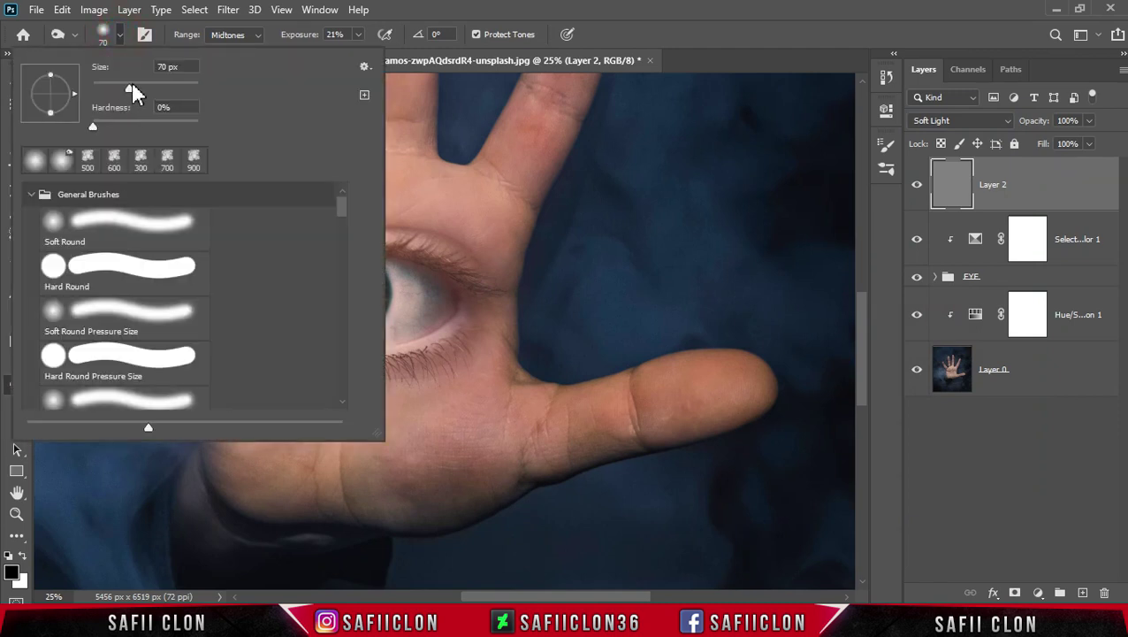
{"action": "left_click_drag", "start_coordinate": [137, 82], "coordinate": [139, 82]}
{"action": "left_click", "coordinate": [121, 35]}
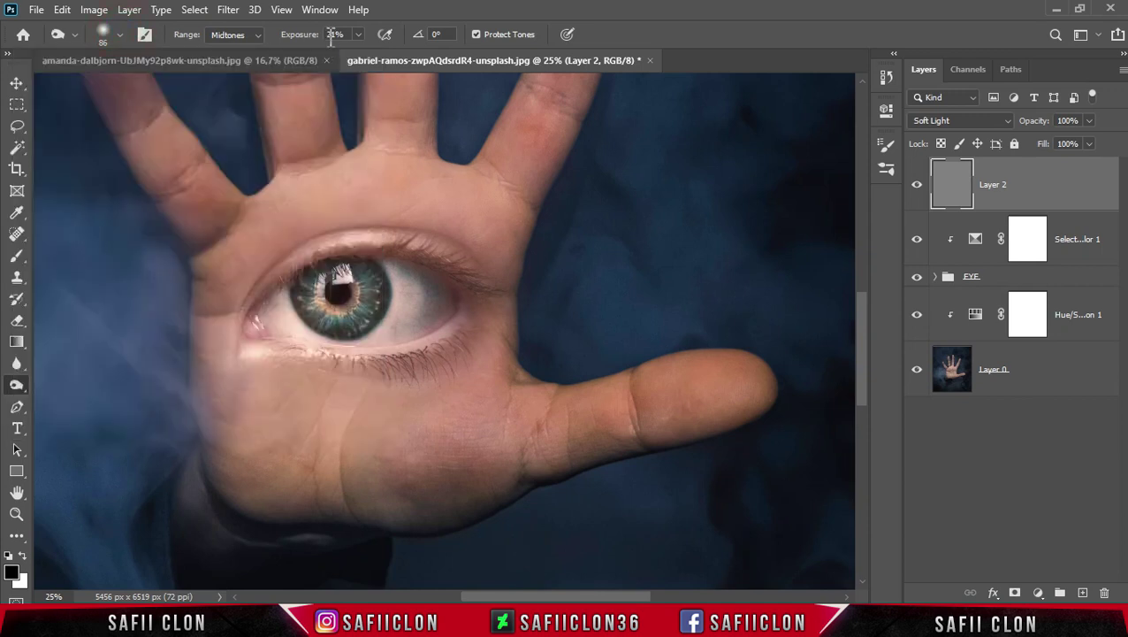
{"action": "left_click", "coordinate": [359, 36]}
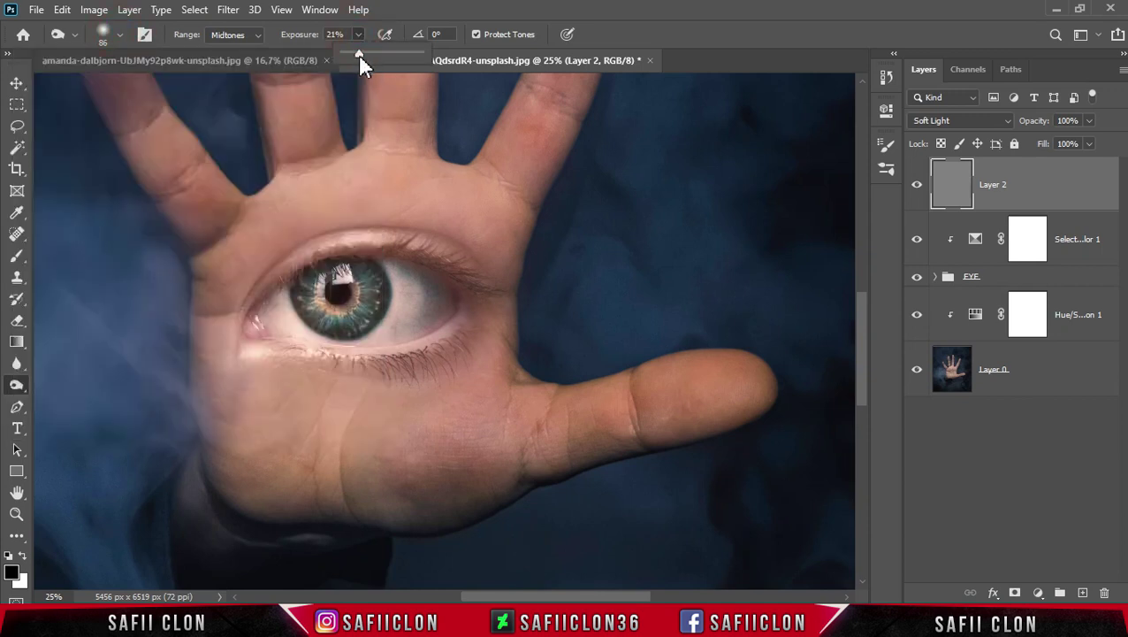
{"action": "left_click", "coordinate": [358, 34]}
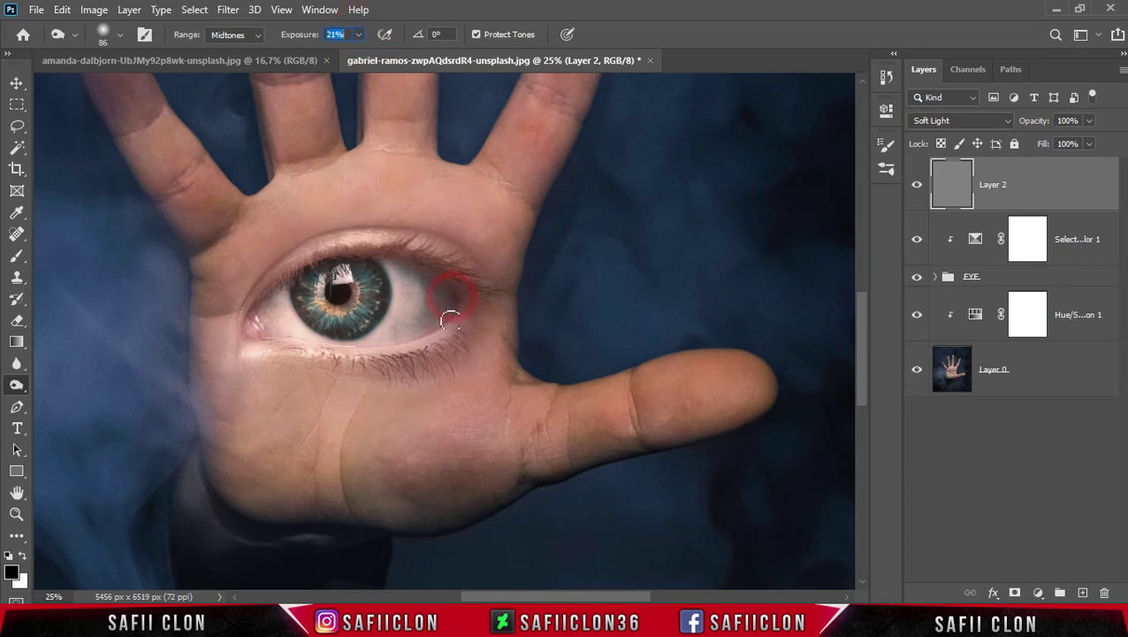
Burn the lower eyelid, inner corner, lash line, and palm beneath the eye and beside the thumb.
{"action": "key", "text": "]"}
{"action": "mouse_move", "coordinate": [448, 312]}
{"action": "left_mouse_down"}
{"action": "mouse_move", "coordinate": [318, 347]}
{"action": "mouse_move", "coordinate": [252, 325]}
{"action": "left_mouse_up"}
{"action": "key", "text": "bracketright"}
{"action": "key", "text": "bracketright"}
{"action": "key", "text": "bracketright"}
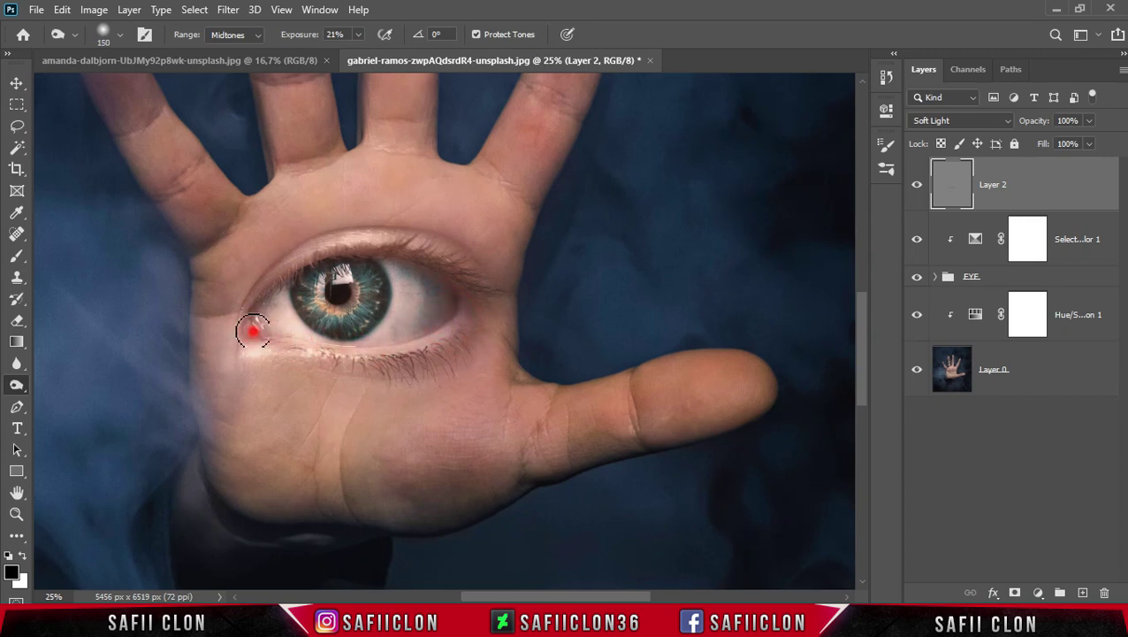
{"action": "left_click_drag", "start_coordinate": [362, 265], "coordinate": [421, 263]}
{"action": "left_click_drag", "start_coordinate": [372, 336], "coordinate": [461, 294]}
{"action": "left_click", "coordinate": [443, 294]}
{"action": "mouse_move", "coordinate": [400, 378]}
{"action": "left_mouse_down"}
{"action": "mouse_move", "coordinate": [318, 376]}
{"action": "mouse_move", "coordinate": [348, 383]}
{"action": "left_mouse_up"}
{"action": "key", "text": "bracketright"}
{"action": "key", "text": "bracketright"}
{"action": "key", "text": "bracketright"}
{"action": "left_click_drag", "start_coordinate": [239, 508], "coordinate": [330, 534]}
{"action": "key", "text": "bracketleft"}
{"action": "key", "text": "bracketleft"}
{"action": "left_click_drag", "start_coordinate": [586, 374], "coordinate": [522, 352]}
{"action": "left_click_drag", "start_coordinate": [521, 272], "coordinate": [487, 289]}
Dab burn shadows onto the palm just below the eye with a smaller brush.
{"action": "scroll", "coordinate": [486, 289], "scroll_direction": "up", "scroll_amount": 3}
{"action": "key", "text": "bracketleft"}
{"action": "key", "text": "bracketleft"}
{"action": "key", "text": "bracketleft"}
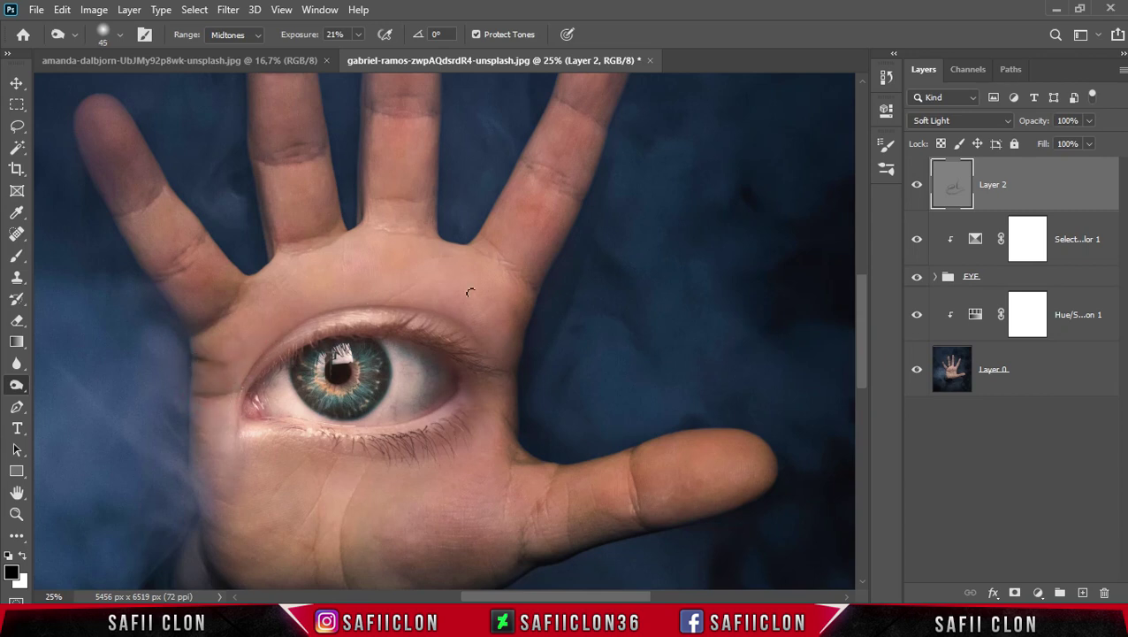
{"action": "left_click_drag", "start_coordinate": [383, 303], "coordinate": [423, 269]}
{"action": "key", "text": "bracketleft"}
{"action": "scroll", "coordinate": [358, 244], "scroll_direction": "down", "scroll_amount": 2}
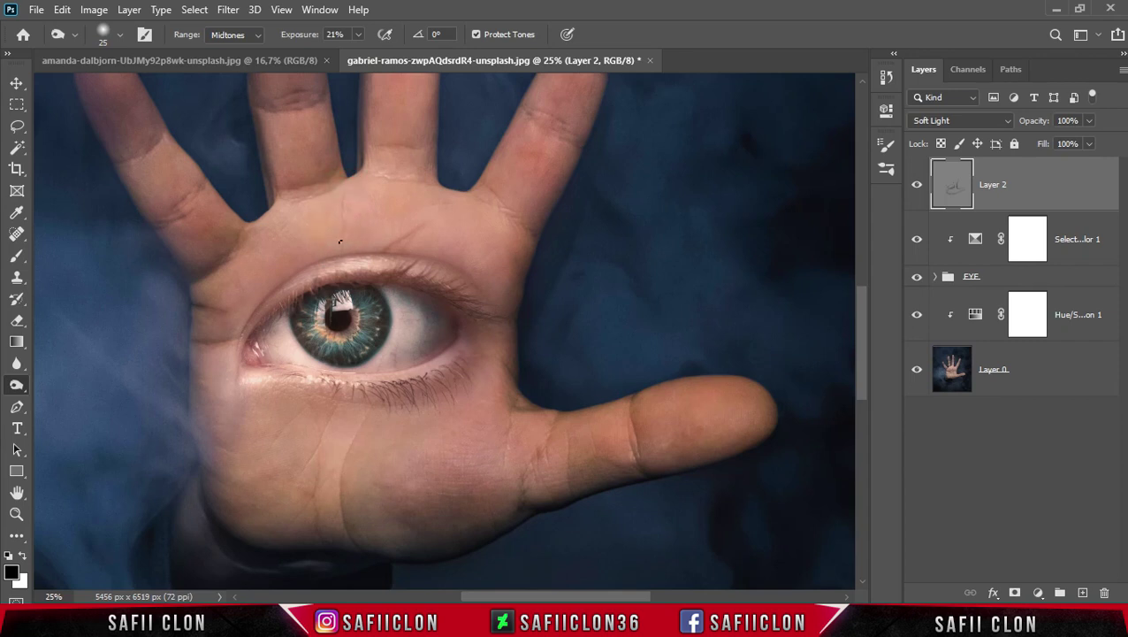
{"action": "scroll", "coordinate": [309, 315], "scroll_direction": "down", "scroll_amount": 3}
{"action": "left_click_drag", "start_coordinate": [325, 313], "coordinate": [346, 323]}
{"action": "left_click_drag", "start_coordinate": [272, 360], "coordinate": [213, 359]}
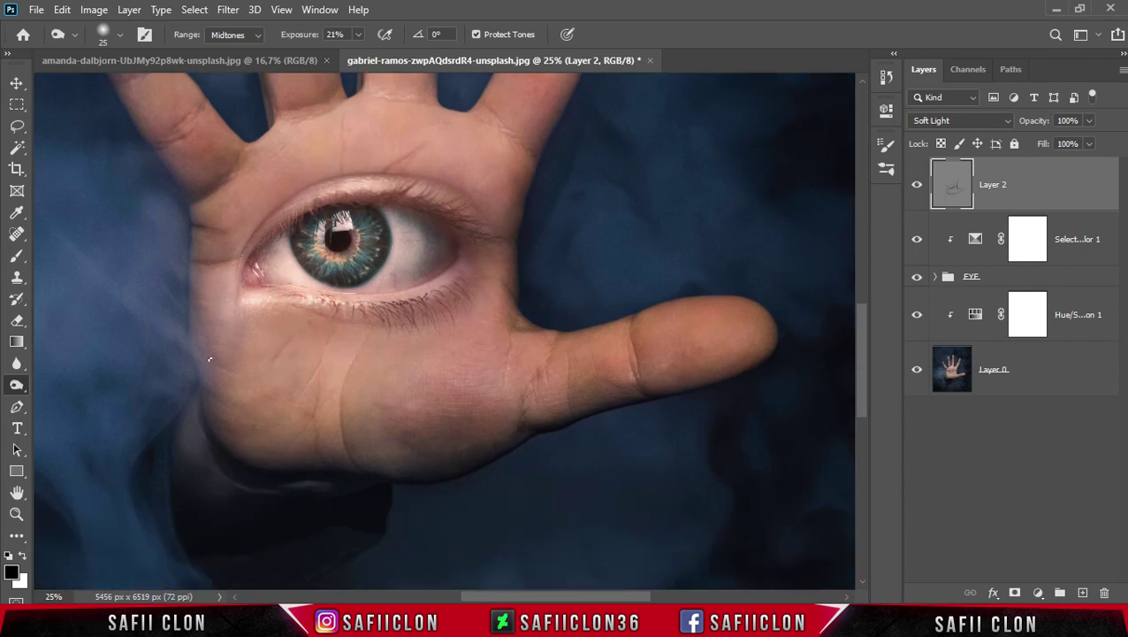
{"action": "left_click", "coordinate": [294, 402]}
{"action": "left_click", "coordinate": [318, 368]}
{"action": "left_click", "coordinate": [378, 327]}
{"action": "left_click", "coordinate": [351, 364]}
{"action": "left_click", "coordinate": [320, 366]}
{"action": "left_click", "coordinate": [382, 327]}
{"action": "left_click", "coordinate": [462, 295]}
Darken the inner eye corner, upper eyelid and skin above the eye, brush sizes 15-300.
{"action": "left_click", "coordinate": [239, 289]}
{"action": "left_click", "coordinate": [252, 269]}
{"action": "key", "text": "bracketright"}
{"action": "key", "text": "bracketright"}
{"action": "key", "text": "bracketleft"}
{"action": "left_click", "coordinate": [501, 162]}
{"action": "key", "text": "bracketright"}
{"action": "key", "text": "bracketright"}
{"action": "key", "text": "bracketright"}
{"action": "left_click", "coordinate": [415, 177]}
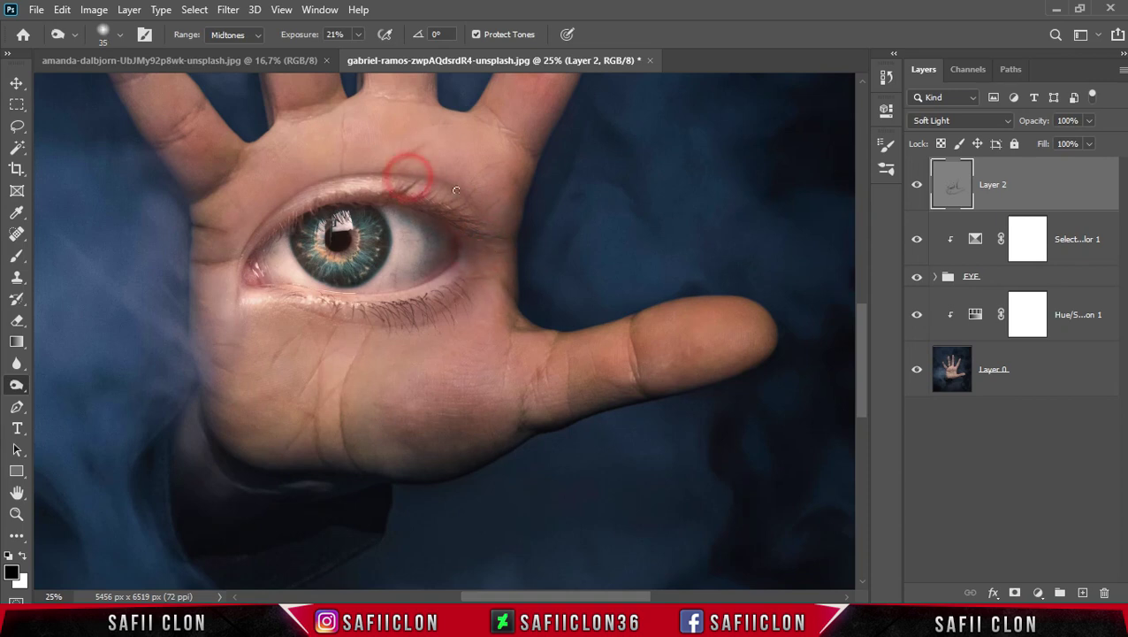
{"action": "key", "text": "bracketright"}
{"action": "key", "text": "bracketright"}
{"action": "key", "text": "bracketright"}
{"action": "left_click", "coordinate": [224, 270]}
{"action": "key", "text": "bracketright"}
{"action": "key", "text": "bracketright"}
{"action": "key", "text": "bracketright"}
{"action": "left_click", "coordinate": [315, 151]}
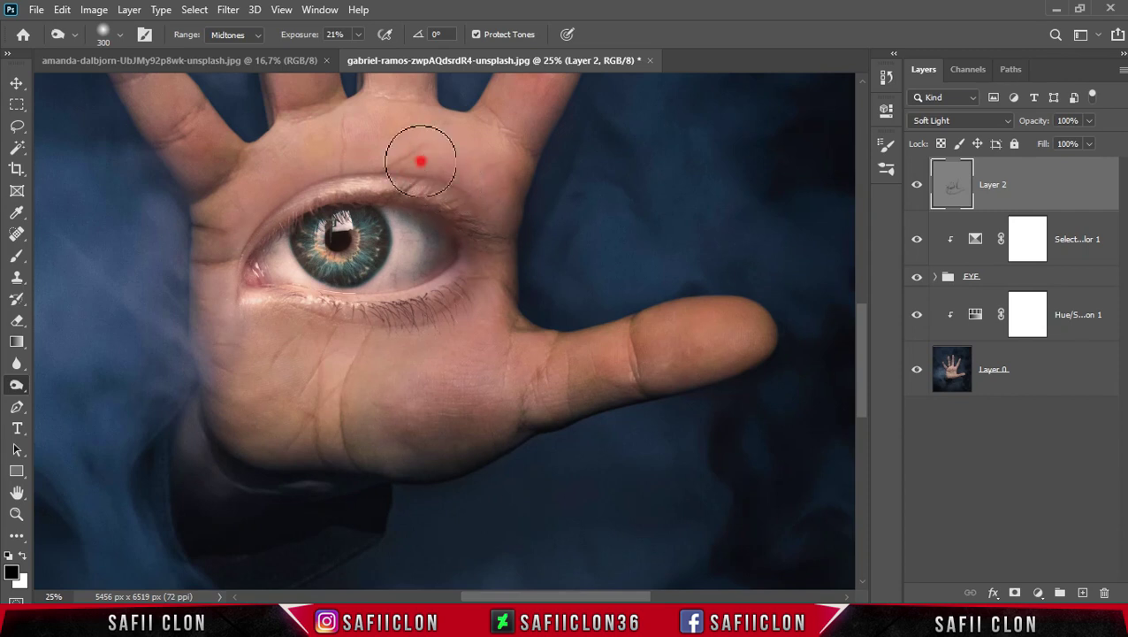
{"action": "key", "text": "bracketleft"}
{"action": "key", "text": "bracketleft"}
{"action": "key", "text": "bracketleft"}
{"action": "left_click", "coordinate": [378, 163]}
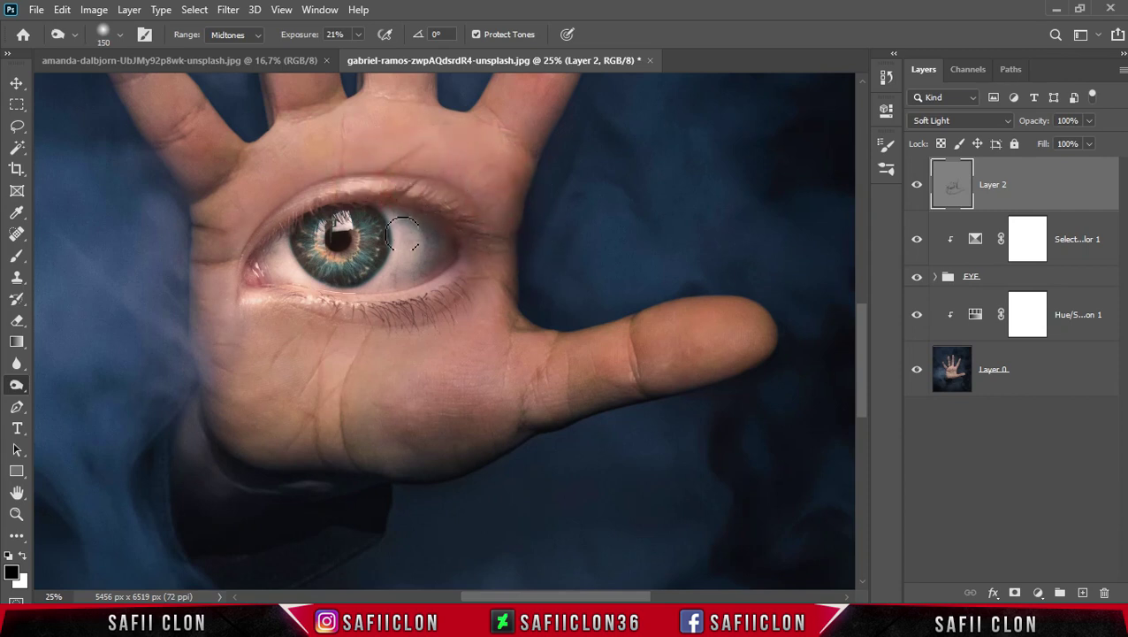
Burn the skin right of the eye, between eye and thumb, and below the eye with a 300 brush.
{"action": "scroll", "coordinate": [442, 247], "scroll_direction": "down", "scroll_amount": 1}
{"action": "key", "text": "bracketright"}
{"action": "key", "text": "bracketright"}
{"action": "key", "text": "bracketright"}
{"action": "left_click", "coordinate": [504, 221]}
{"action": "left_click_drag", "start_coordinate": [483, 294], "coordinate": [517, 333]}
{"action": "left_click_drag", "start_coordinate": [395, 305], "coordinate": [342, 386]}
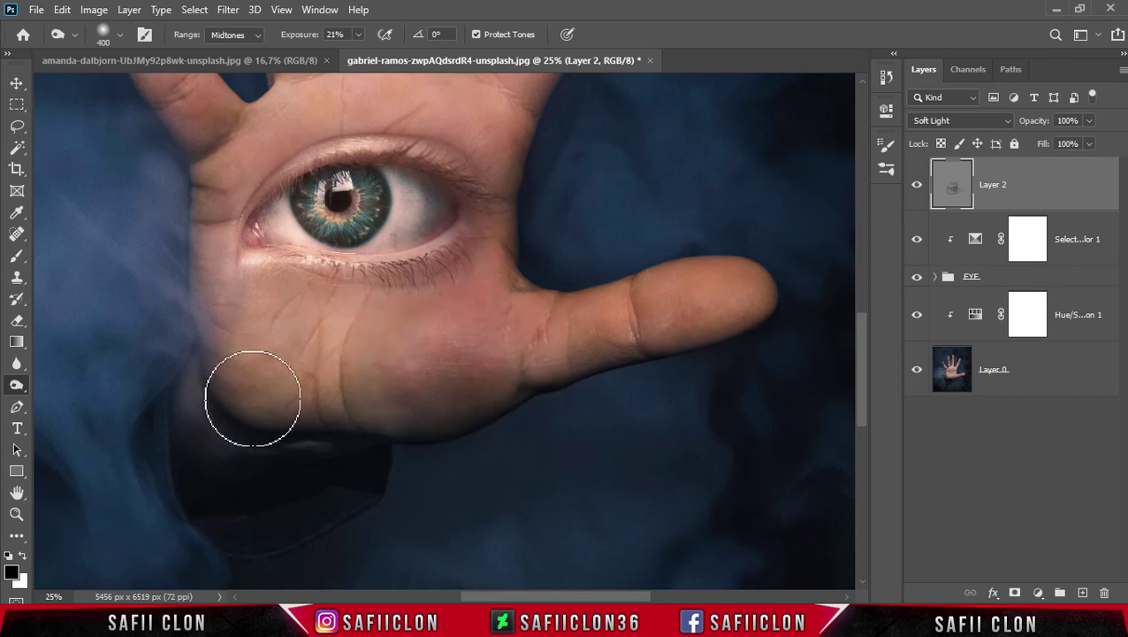
{"action": "scroll", "coordinate": [264, 321], "scroll_direction": "up", "scroll_amount": 4}
Burn the little finger creases on Layer 2 with a 150 px brush.
{"action": "key", "text": "["}
{"action": "key", "text": "["}
{"action": "key", "text": "["}
{"action": "scroll", "coordinate": [162, 322], "scroll_direction": "up", "scroll_amount": 2}
{"action": "left_click_drag", "start_coordinate": [116, 316], "coordinate": [168, 276]}
{"action": "left_click_drag", "start_coordinate": [172, 330], "coordinate": [199, 328]}
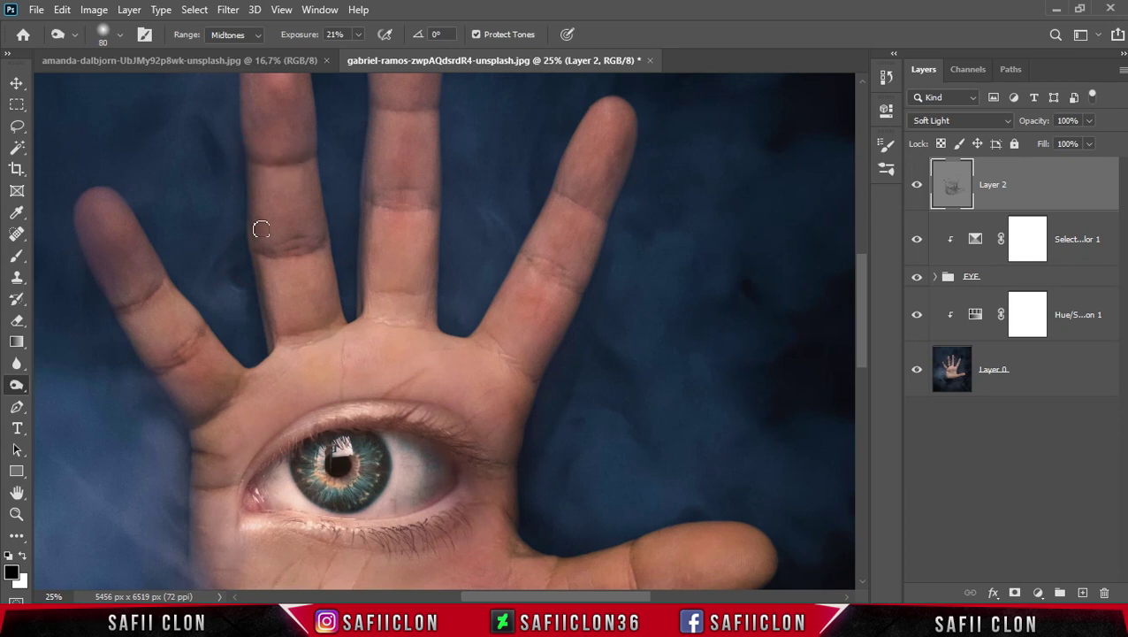
{"action": "left_click_drag", "start_coordinate": [367, 292], "coordinate": [403, 295]}
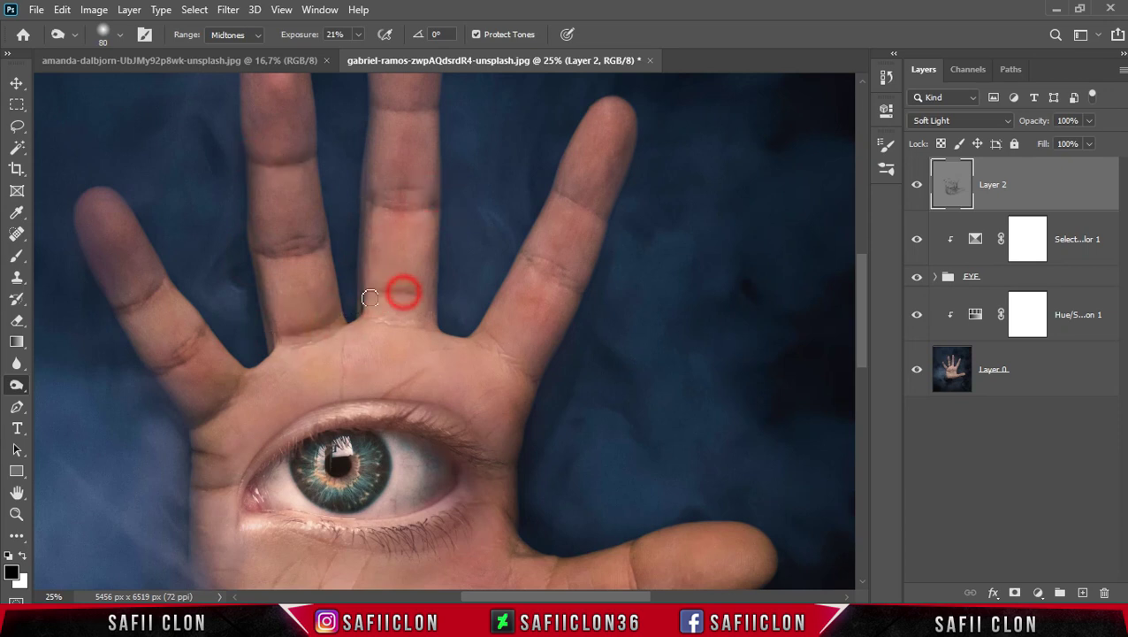
{"action": "scroll", "coordinate": [389, 265], "scroll_direction": "up", "scroll_amount": 2}
{"action": "left_click_drag", "start_coordinate": [367, 194], "coordinate": [440, 196]}
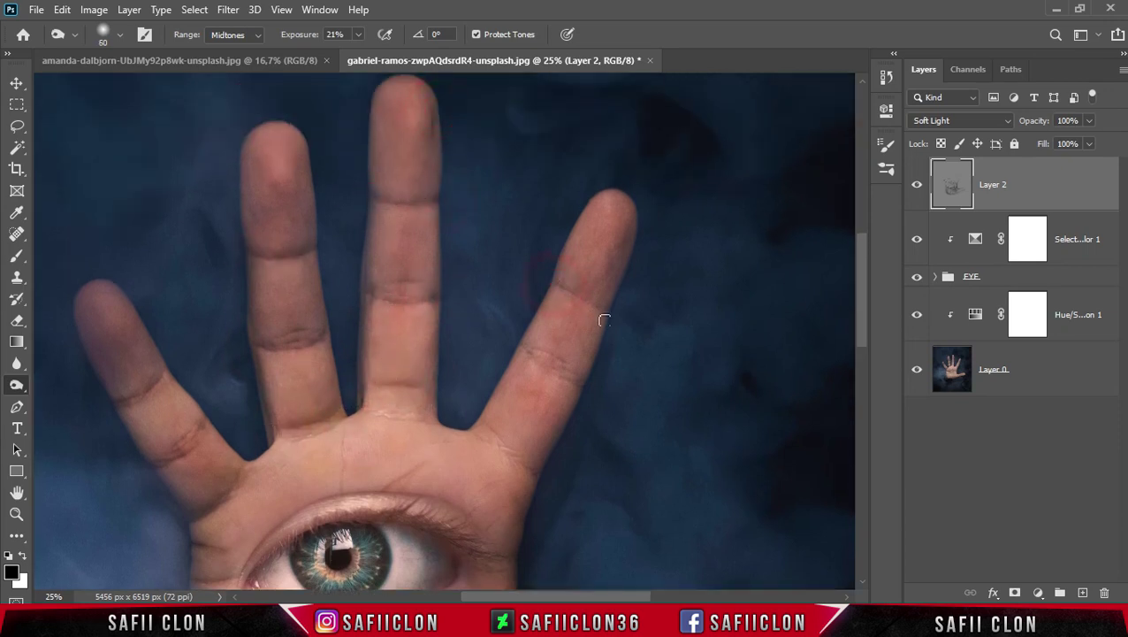
{"action": "scroll", "coordinate": [593, 296], "scroll_direction": "down", "scroll_amount": 3}
Darken a few spots on the palm and faintly shade the lower palm near the thumb.
{"action": "left_click", "coordinate": [478, 305]}
{"action": "scroll", "coordinate": [530, 353], "scroll_direction": "down", "scroll_amount": 3}
{"action": "left_click", "coordinate": [501, 226]}
{"action": "left_click", "coordinate": [316, 257]}
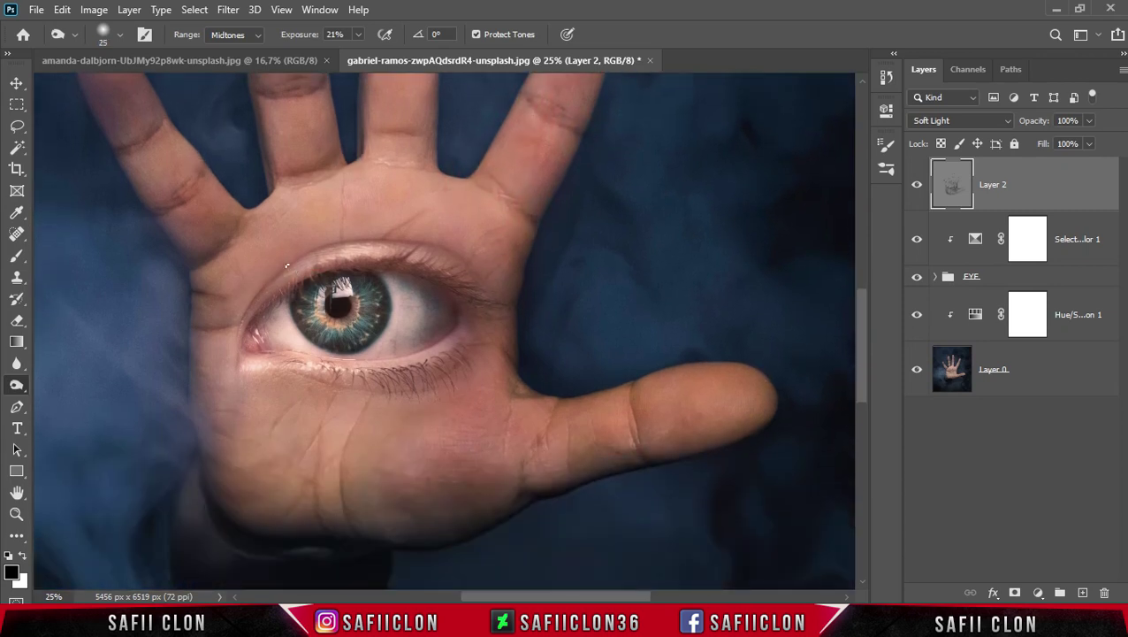
{"action": "scroll", "coordinate": [595, 301], "scroll_direction": "down", "scroll_amount": 3}
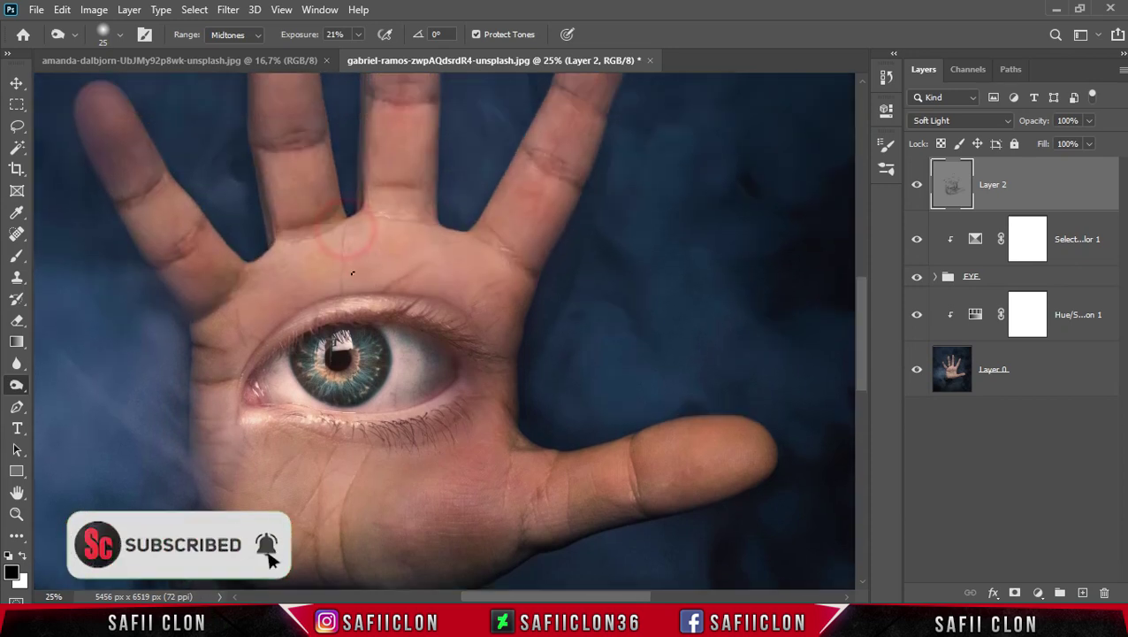
{"action": "scroll", "coordinate": [496, 424], "scroll_direction": "down", "scroll_amount": 2}
{"action": "left_click_drag", "start_coordinate": [496, 447], "coordinate": [508, 431]}
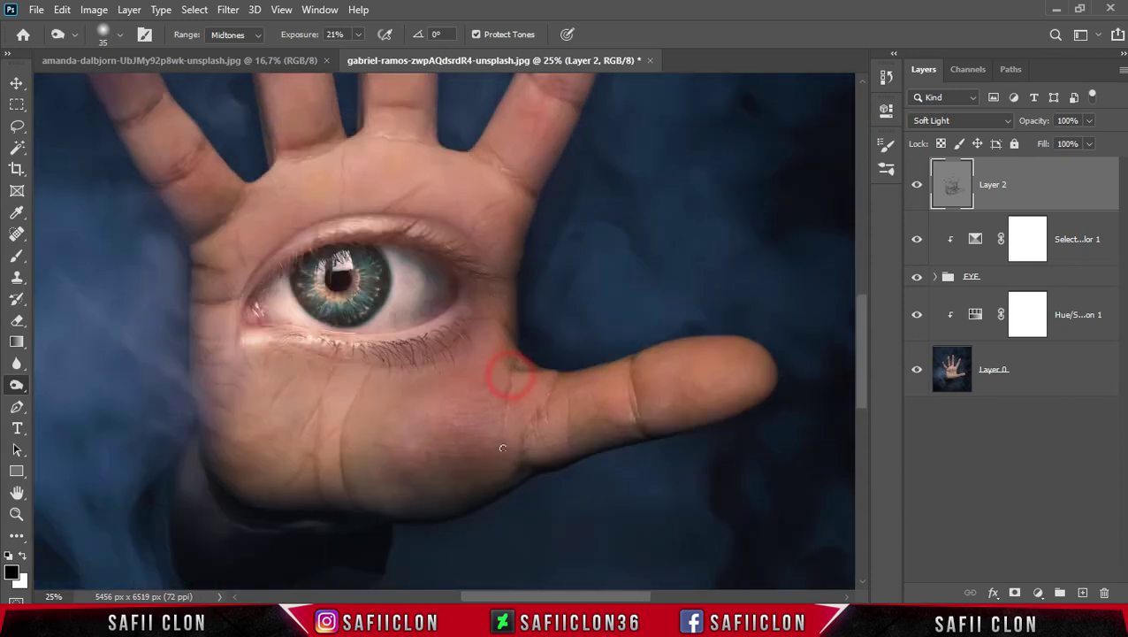
{"action": "left_click_drag", "start_coordinate": [446, 403], "coordinate": [471, 400]}
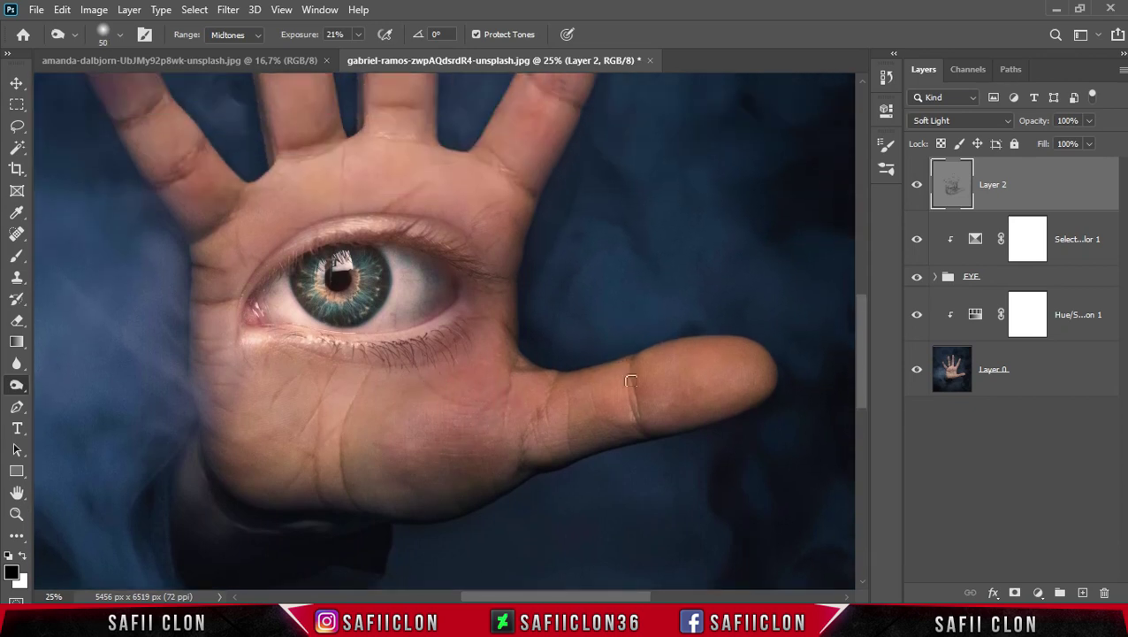
Burn the thumb crease with a 70 px brush, then darken along the lower eyelid.
{"action": "key", "text": "]"}
{"action": "key", "text": "]"}
{"action": "left_click_drag", "start_coordinate": [643, 431], "coordinate": [568, 445]}
{"action": "scroll", "coordinate": [517, 446], "scroll_direction": "up", "scroll_amount": 2}
{"action": "scroll", "coordinate": [495, 419], "scroll_direction": "up", "scroll_amount": 4}
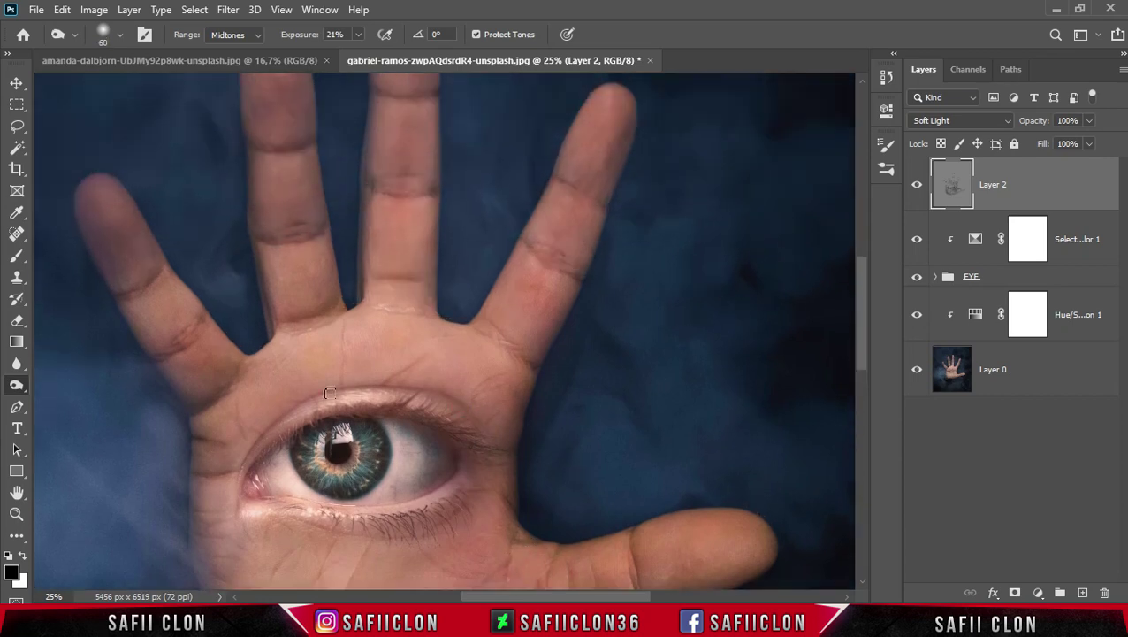
{"action": "mouse_move", "coordinate": [447, 493]}
{"action": "left_mouse_down"}
{"action": "mouse_move", "coordinate": [422, 504]}
{"action": "mouse_move", "coordinate": [459, 475]}
{"action": "left_mouse_up"}
{"action": "key", "text": "bracketright"}
{"action": "key", "text": "bracketright"}
{"action": "key", "text": "bracketright"}
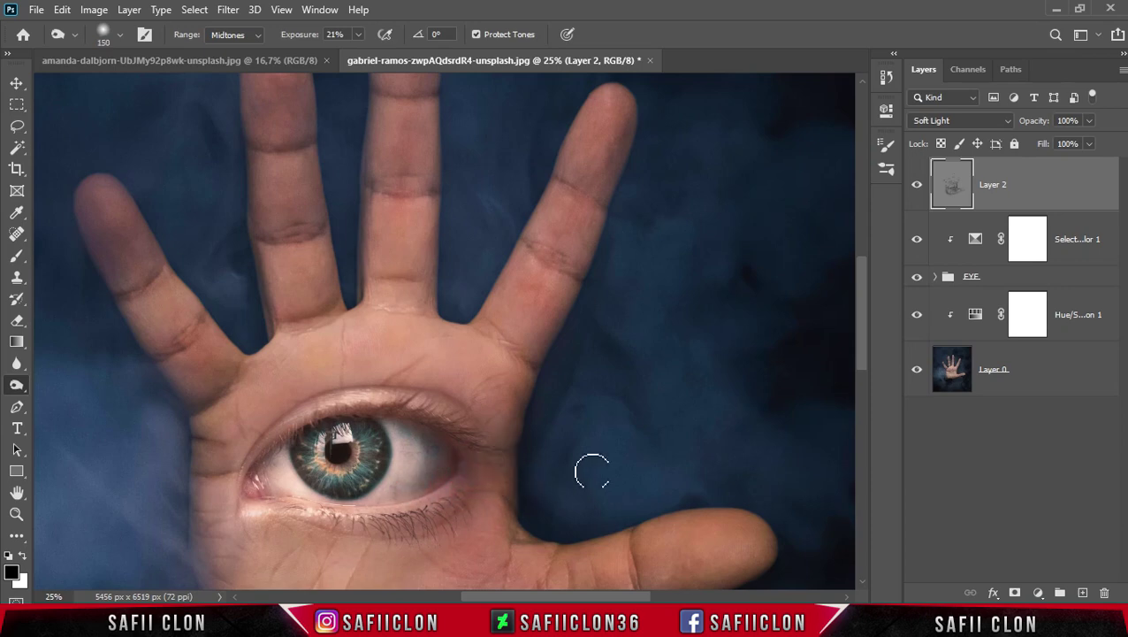
Zoom out and toggle Layer 2 visibility to compare the hand with and without shading.
{"action": "scroll", "coordinate": [591, 471], "scroll_direction": "down", "scroll_amount": 3}
{"action": "scroll", "coordinate": [592, 471], "scroll_direction": "up", "scroll_amount": 1}
{"action": "scroll", "coordinate": [592, 471], "scroll_direction": "up", "scroll_amount": 1}
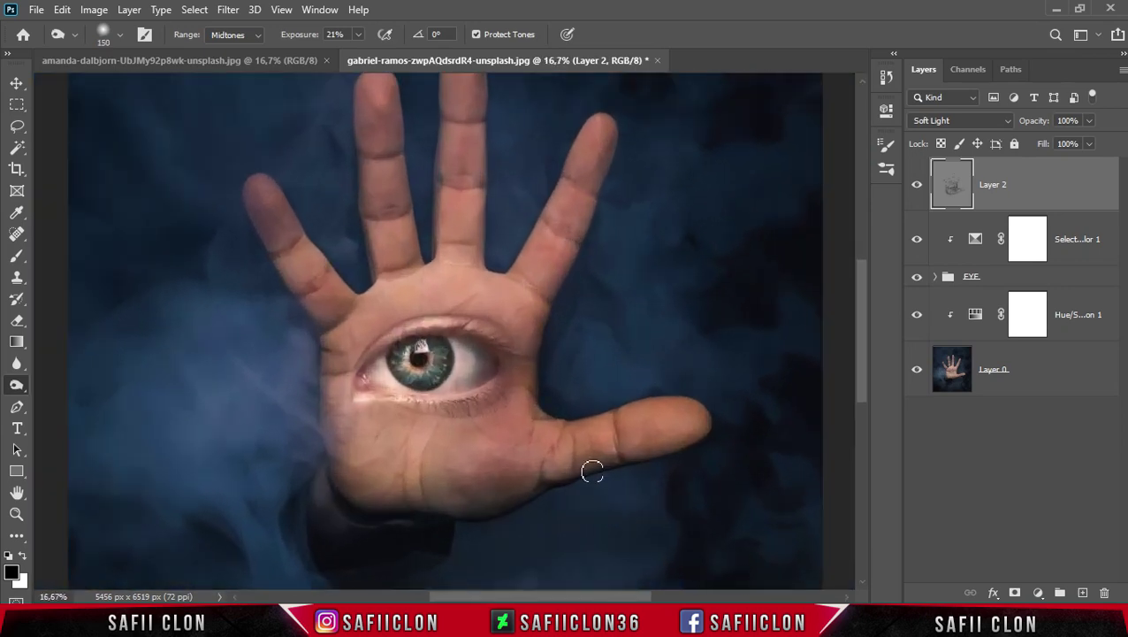
{"action": "left_click", "coordinate": [922, 185]}
{"action": "left_click", "coordinate": [922, 185]}
Switch to the Dodge tool at 22% exposure, zoomed in to 25%.
{"action": "right_click", "coordinate": [17, 384]}
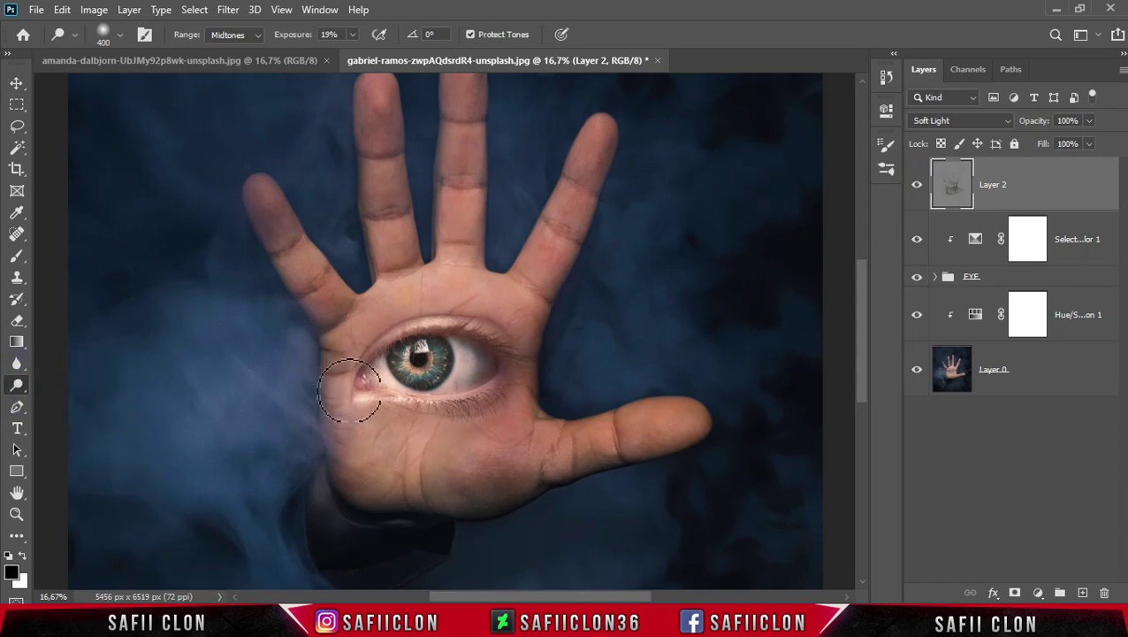
{"action": "key", "text": "ctrl+plus"}
{"action": "key", "text": "bracketleft"}
{"action": "key", "text": "bracketleft"}
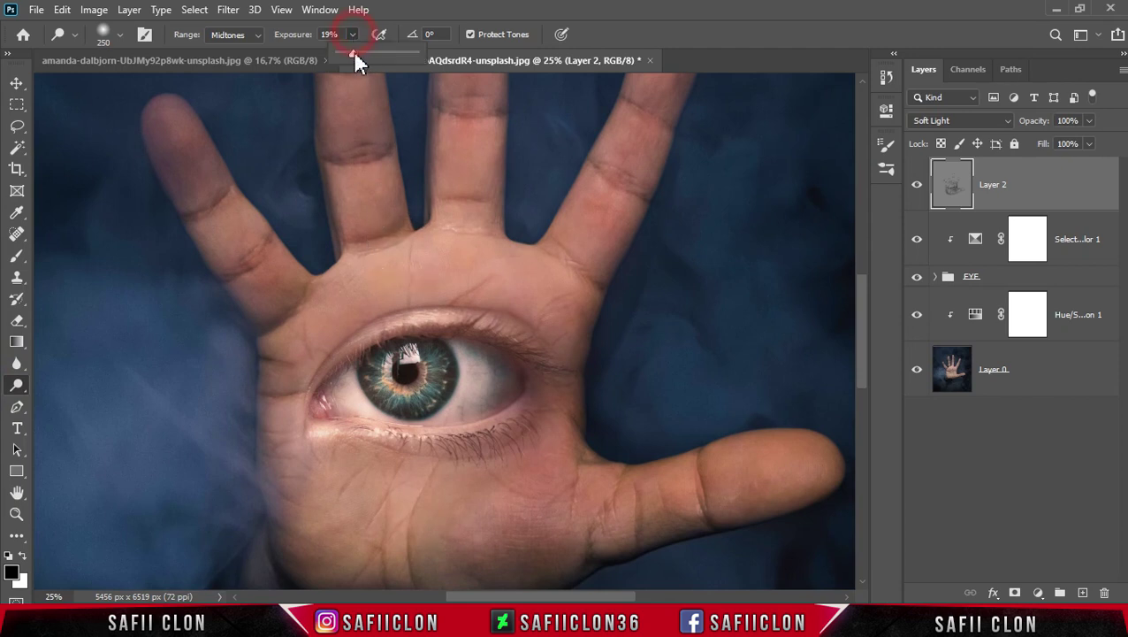
{"action": "left_click_drag", "start_coordinate": [355, 53], "coordinate": [357, 53]}
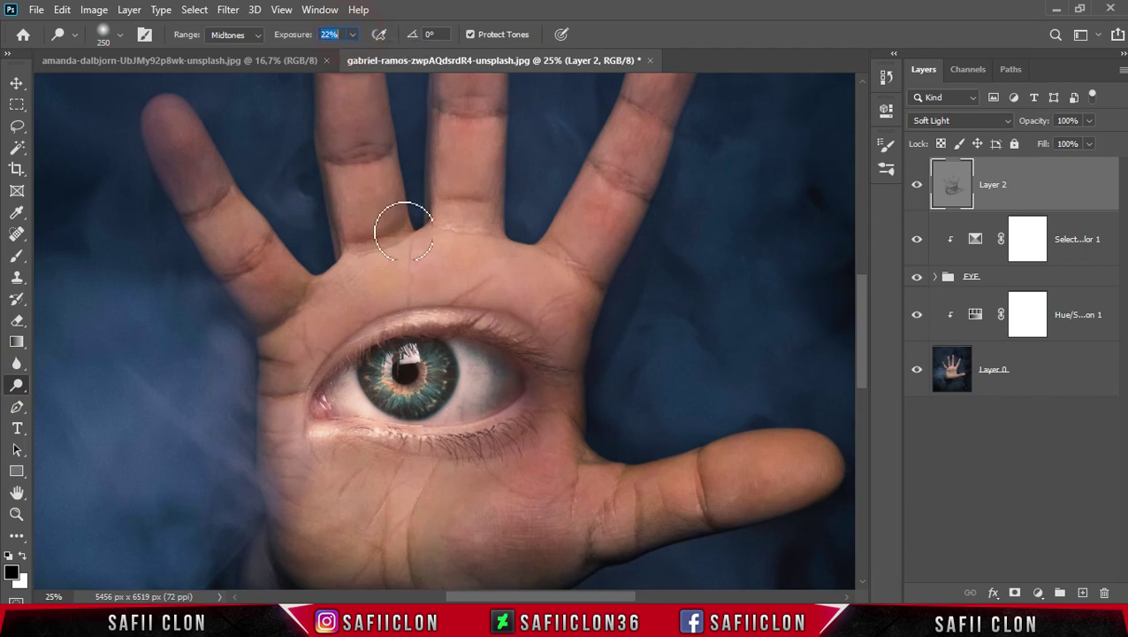
{"action": "key", "text": "bracketleft"}
{"action": "key", "text": "bracketleft"}
{"action": "key", "text": "bracketleft"}
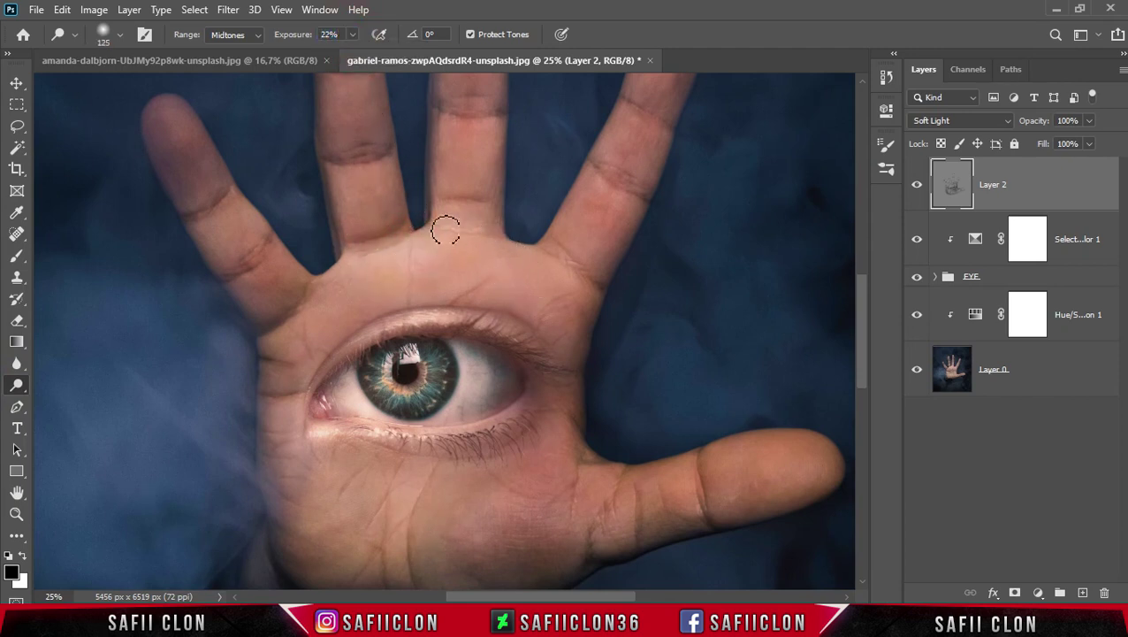
{"action": "key", "text": "bracketright"}
{"action": "key", "text": "bracketright"}
{"action": "key", "text": "bracketright"}
Lighten the skin under the eye and a couple of spots on the palm.
{"action": "left_click_drag", "start_coordinate": [576, 284], "coordinate": [537, 258]}
{"action": "scroll", "coordinate": [290, 377], "scroll_direction": "down", "scroll_amount": 1}
{"action": "left_click_drag", "start_coordinate": [290, 357], "coordinate": [309, 403]}
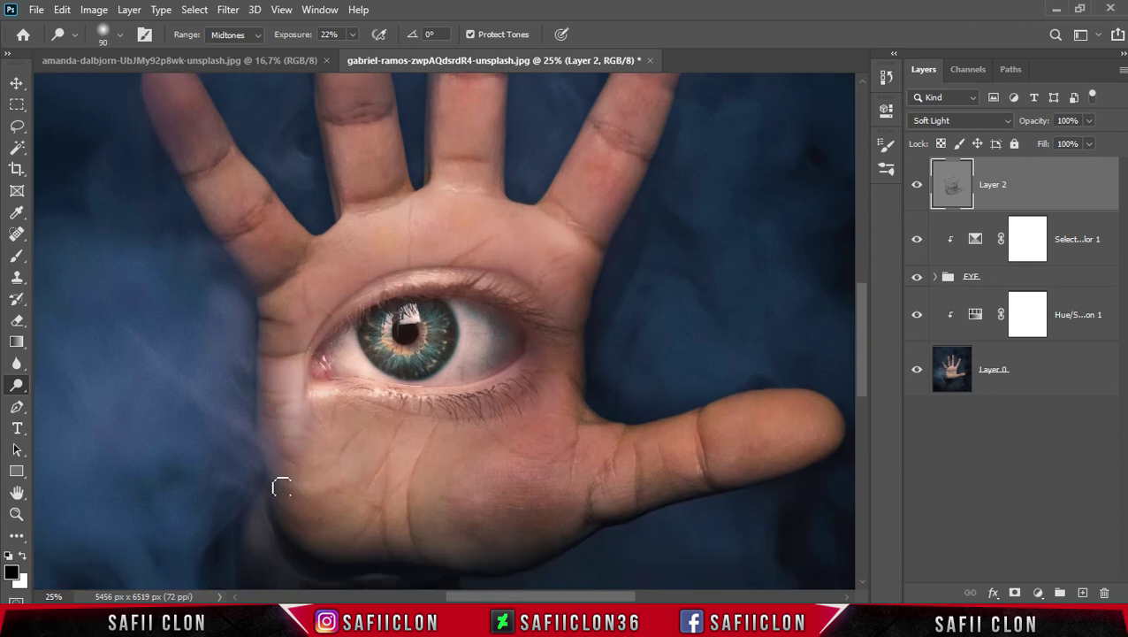
{"action": "left_click", "coordinate": [410, 405]}
{"action": "key", "text": "bracketleft"}
{"action": "key", "text": "bracketleft"}
{"action": "scroll", "coordinate": [367, 398], "scroll_direction": "down", "scroll_amount": 3}
{"action": "left_click", "coordinate": [396, 417]}
{"action": "scroll", "coordinate": [559, 464], "scroll_direction": "up", "scroll_amount": 2}
{"action": "left_click", "coordinate": [603, 469]}
Lighten the palm above the eye with a 200 px dodge brush.
{"action": "key", "text": "bracketright"}
{"action": "key", "text": "bracketright"}
{"action": "scroll", "coordinate": [530, 398], "scroll_direction": "up", "scroll_amount": 2}
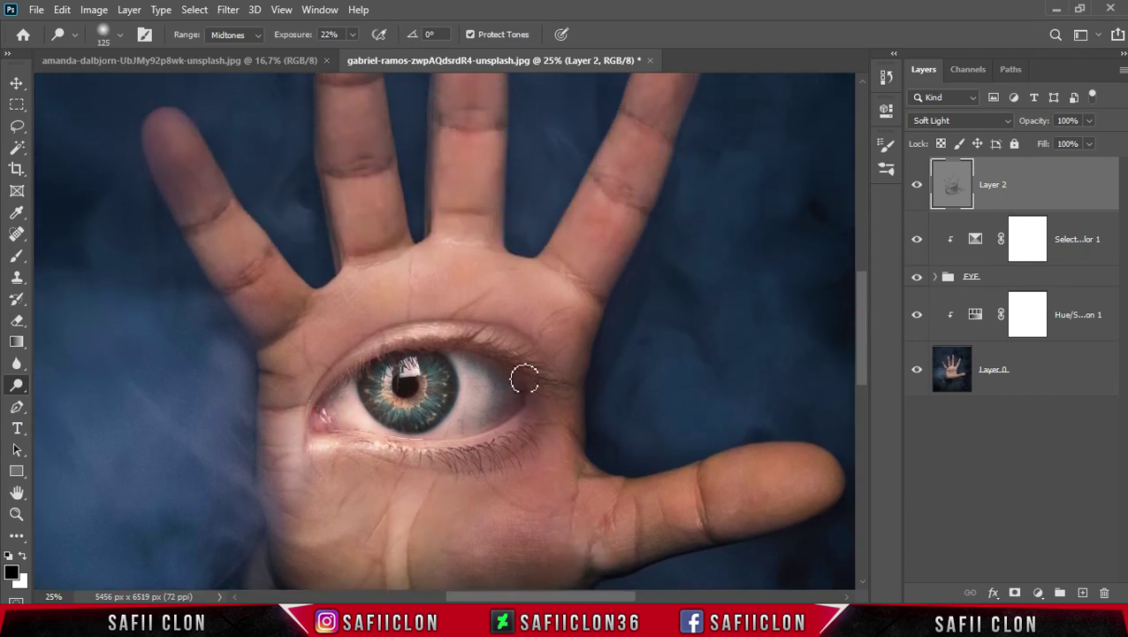
{"action": "key", "text": "bracketright"}
{"action": "key", "text": "bracketright"}
{"action": "key", "text": "bracketright"}
{"action": "left_click", "coordinate": [525, 313]}
{"action": "left_click", "coordinate": [440, 302]}
{"action": "left_click", "coordinate": [334, 329]}
{"action": "scroll", "coordinate": [404, 324], "scroll_direction": "up", "scroll_amount": 1}
Brighten finger highlights and two fingertips with a 90–100 px brush.
{"action": "left_click", "coordinate": [239, 271]}
{"action": "key", "text": "bracketleft"}
{"action": "key", "text": "bracketleft"}
{"action": "scroll", "coordinate": [354, 310], "scroll_direction": "up", "scroll_amount": 1}
{"action": "left_click", "coordinate": [339, 285]}
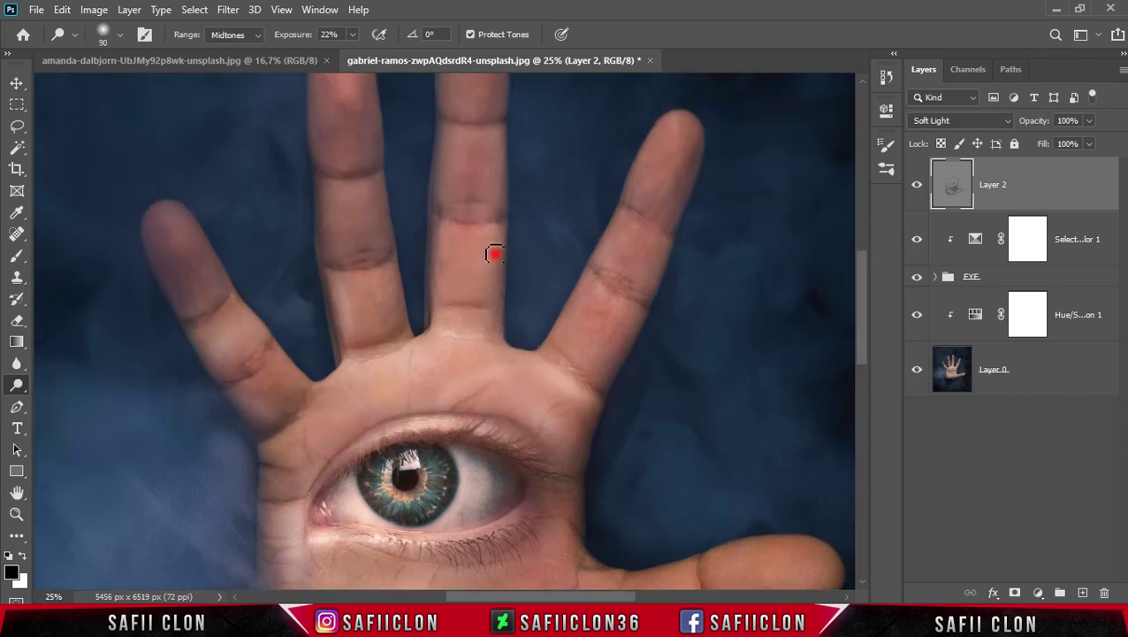
{"action": "scroll", "coordinate": [449, 275], "scroll_direction": "up", "scroll_amount": 1}
{"action": "left_click", "coordinate": [345, 181]}
{"action": "key", "text": "bracketright"}
{"action": "key", "text": "bracketright"}
{"action": "key", "text": "bracketright"}
{"action": "left_click", "coordinate": [477, 119]}
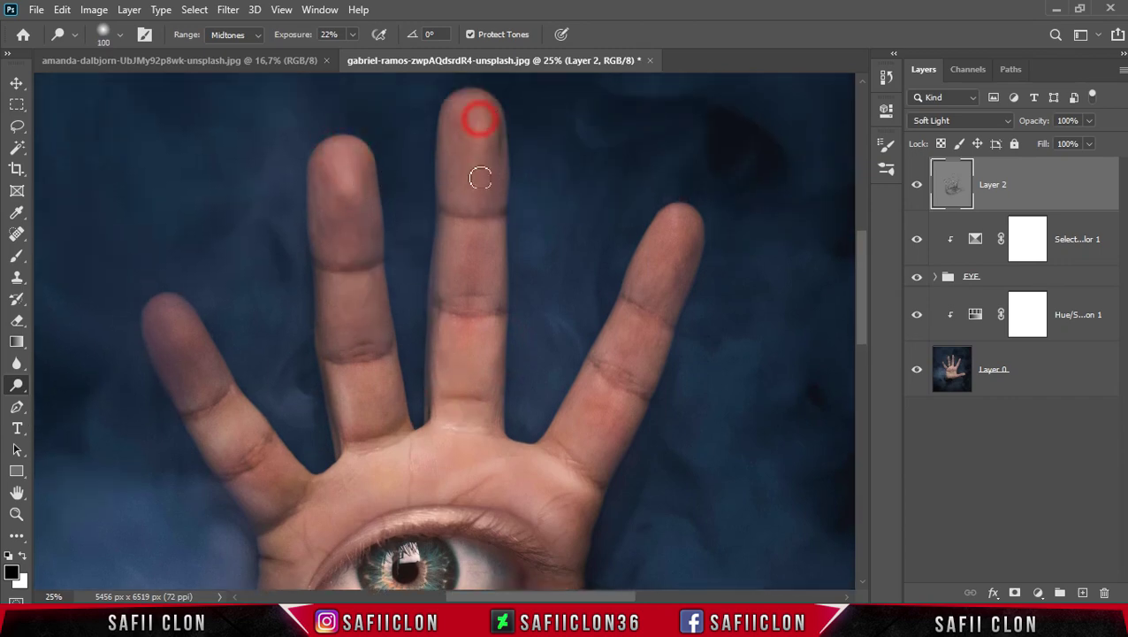
{"action": "scroll", "coordinate": [649, 302], "scroll_direction": "down", "scroll_amount": 1}
{"action": "scroll", "coordinate": [604, 251], "scroll_direction": "down", "scroll_amount": 2}
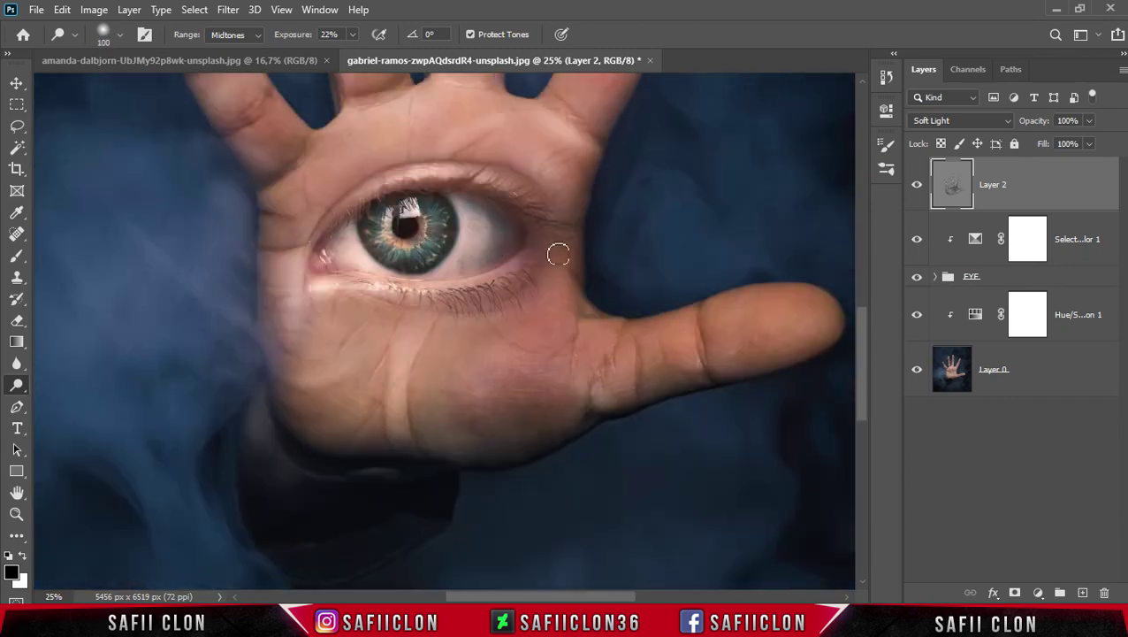
Lighten under the eye, the eye white near its corner and the adjacent skin, then zoom out.
{"action": "key", "text": "bracketleft"}
{"action": "left_click_drag", "start_coordinate": [365, 301], "coordinate": [423, 315]}
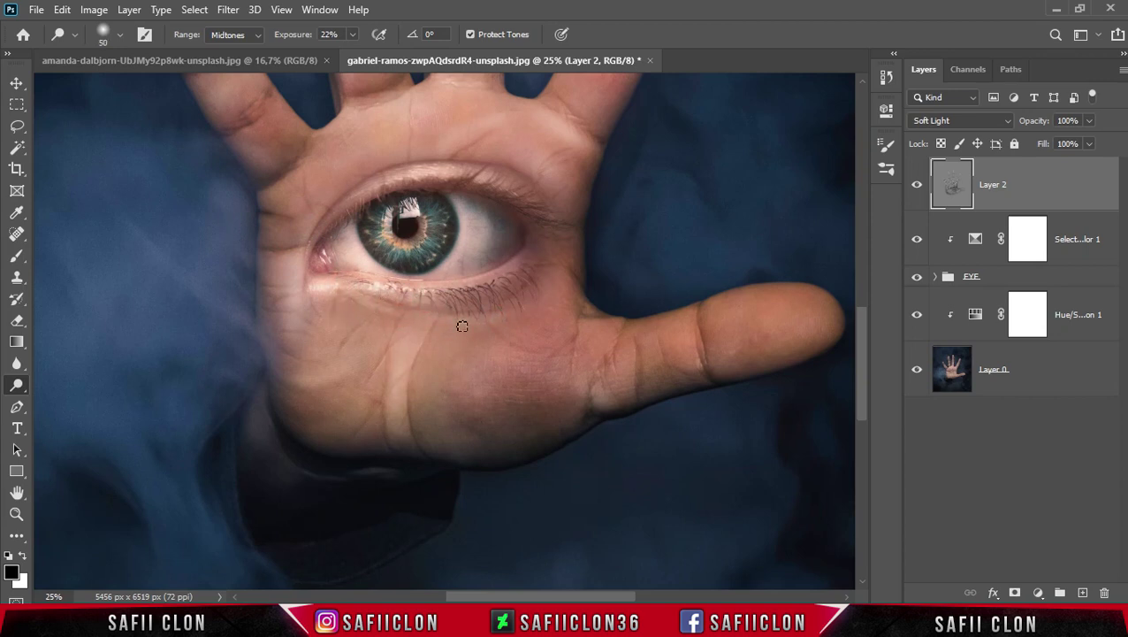
{"action": "left_click_drag", "start_coordinate": [492, 229], "coordinate": [479, 232]}
{"action": "key", "text": "bracketright"}
{"action": "key", "text": "bracketright"}
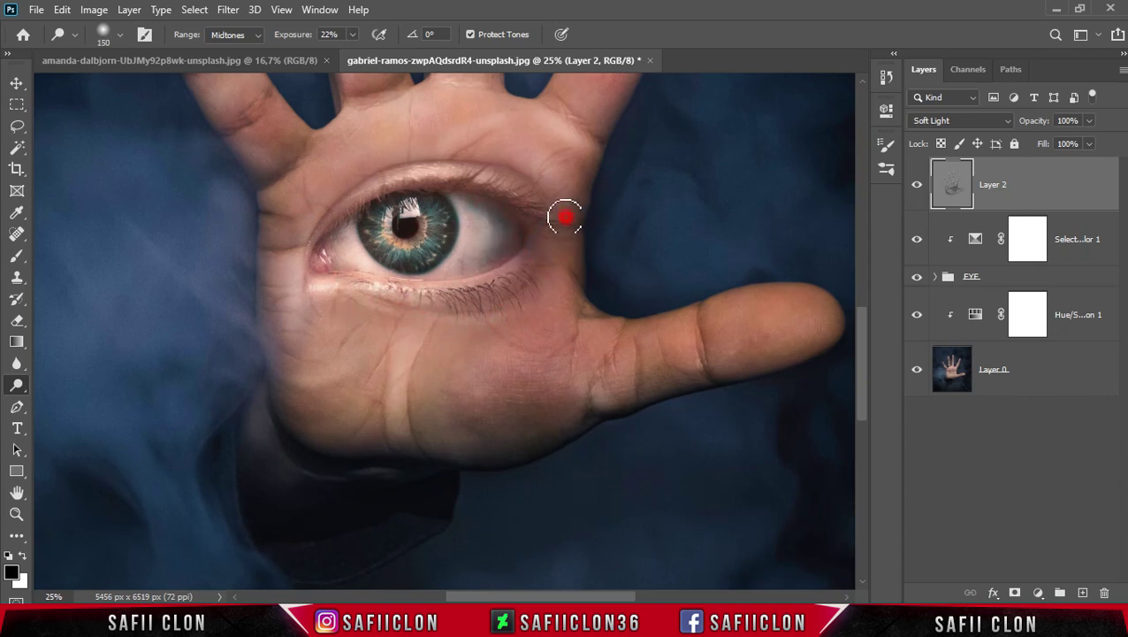
{"action": "left_click_drag", "start_coordinate": [562, 277], "coordinate": [534, 272]}
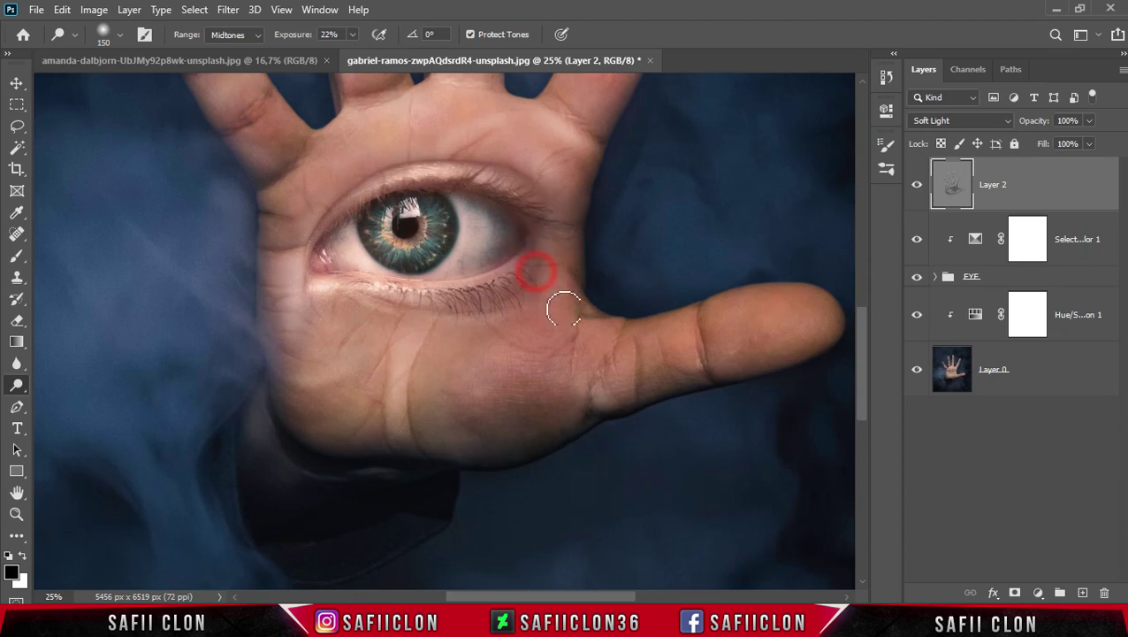
{"action": "key", "text": "ctrl+minus"}
{"action": "key", "text": "ctrl+minus"}
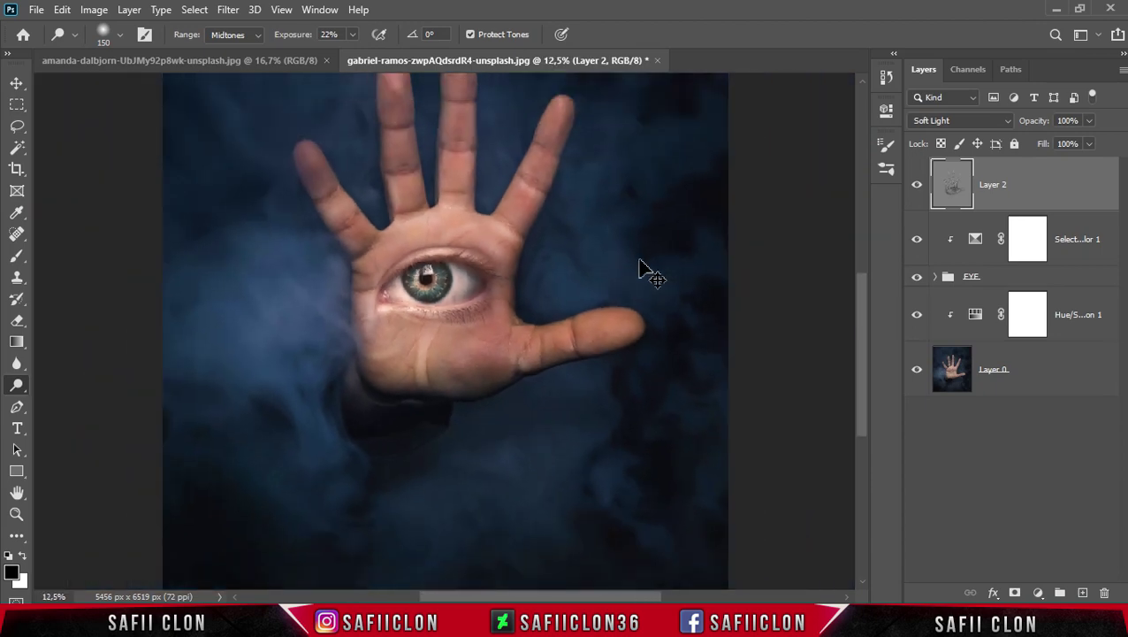
{"action": "key", "text": "ctrl+minus"}
{"action": "key", "text": "ctrl+minus"}
Toggle Layer 2 on and off repeatedly to compare the dodging.
{"action": "key", "text": "ctrl+plus"}
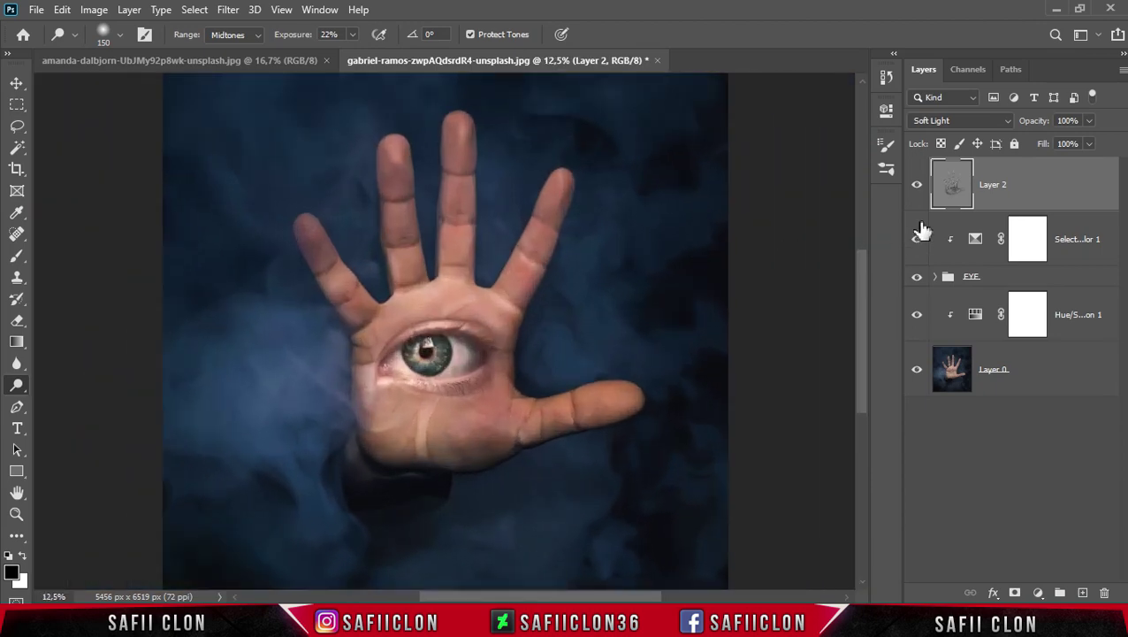
{"action": "left_click", "coordinate": [918, 187]}
{"action": "left_click", "coordinate": [918, 187]}
{"action": "left_click", "coordinate": [917, 187]}
{"action": "left_click", "coordinate": [918, 187]}
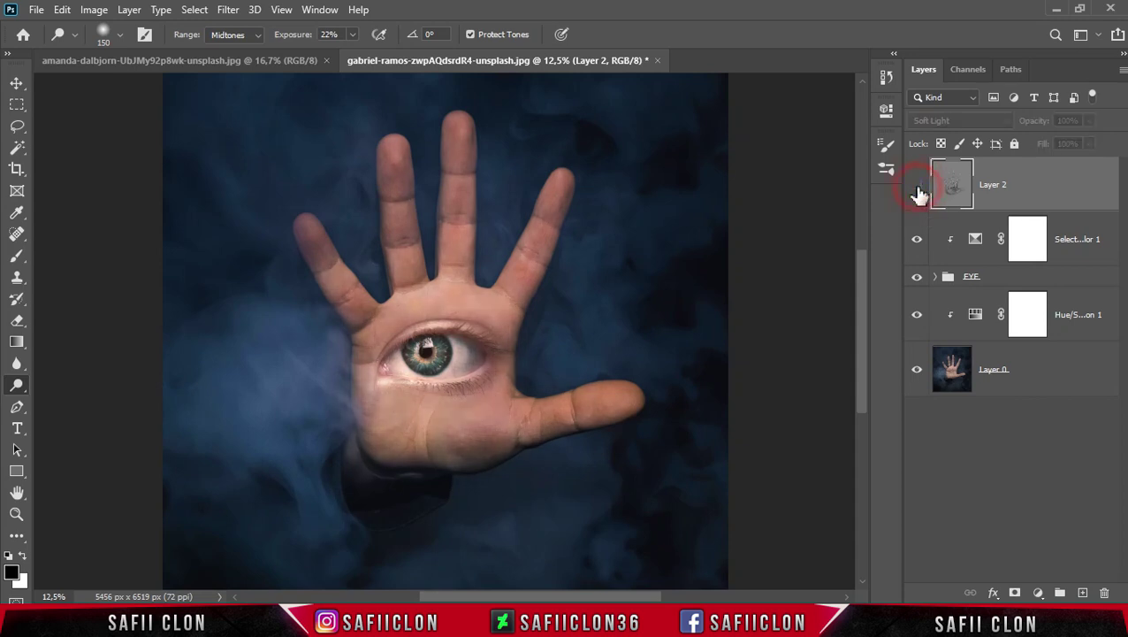
{"action": "left_click", "coordinate": [917, 188]}
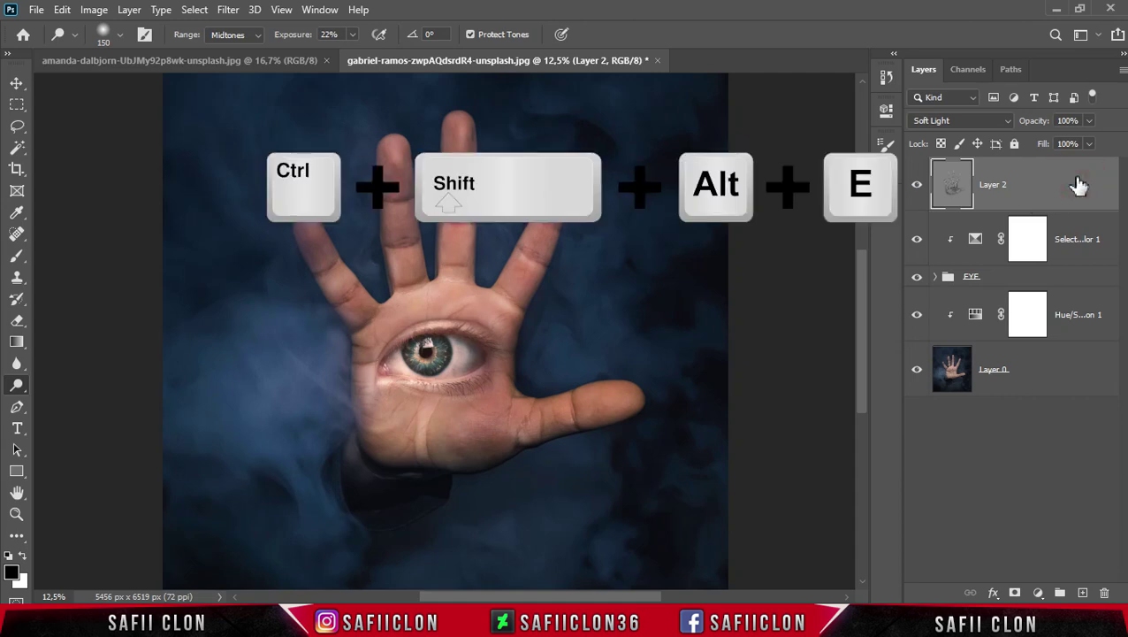
Stamp all visible layers into a new Layer 3 with Ctrl+Shift+Alt+E.
{"action": "key", "text": "ctrl+shift+alt+e"}
{"action": "left_click", "coordinate": [1037, 197]}
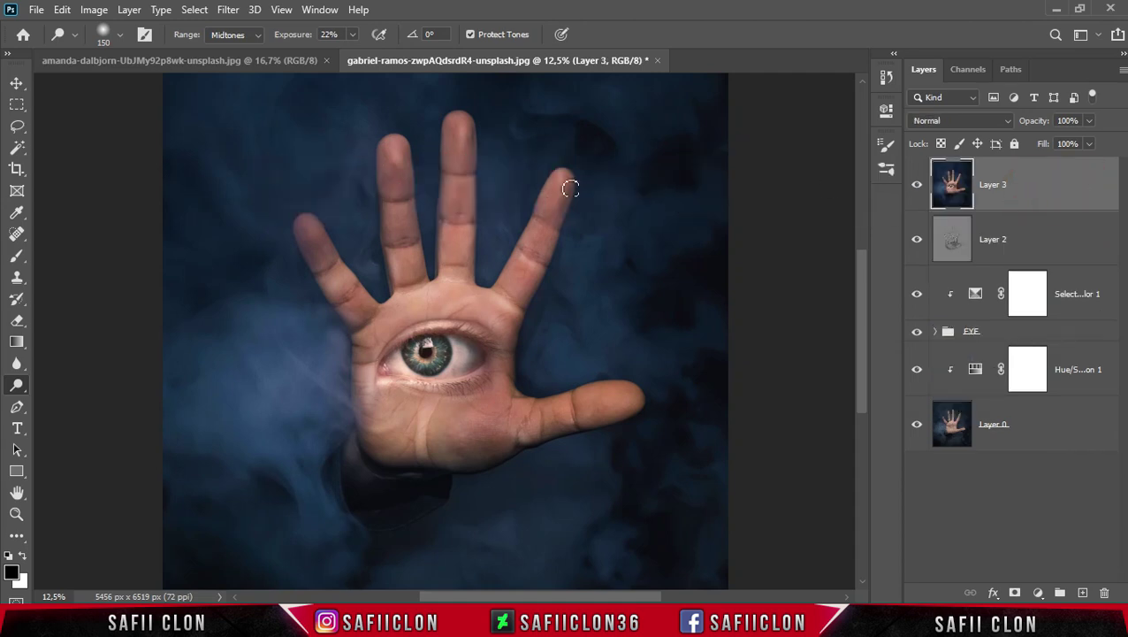
{"action": "left_click", "coordinate": [229, 10]}
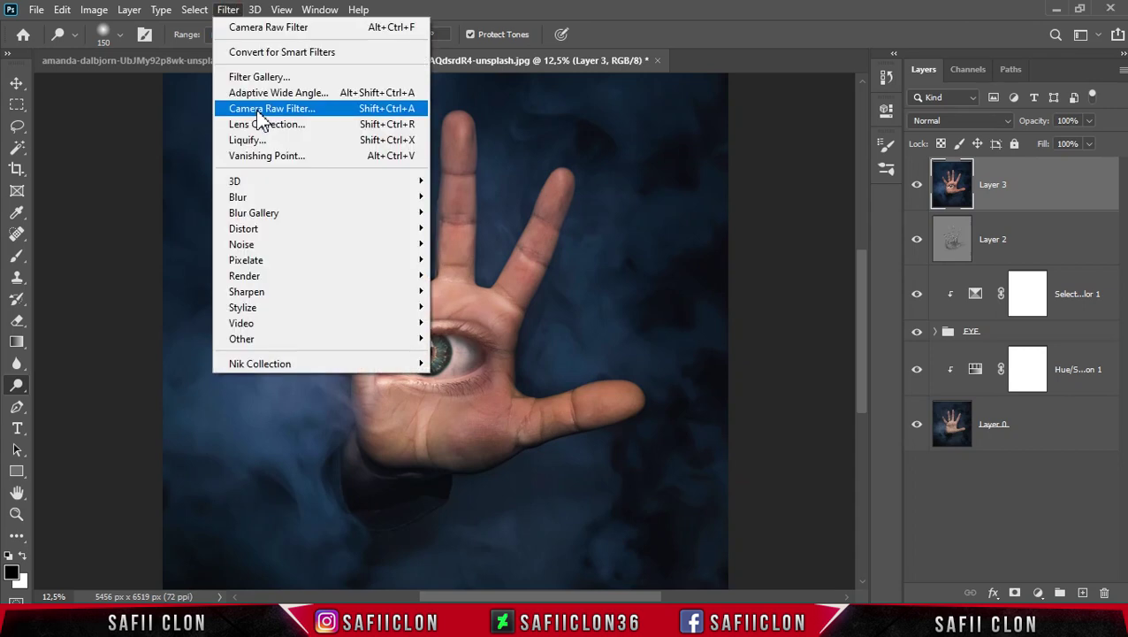
In the Camera Raw Filter, enlarge the preview and set Contrast +21 and Shadows +18.
{"action": "left_click", "coordinate": [284, 112]}
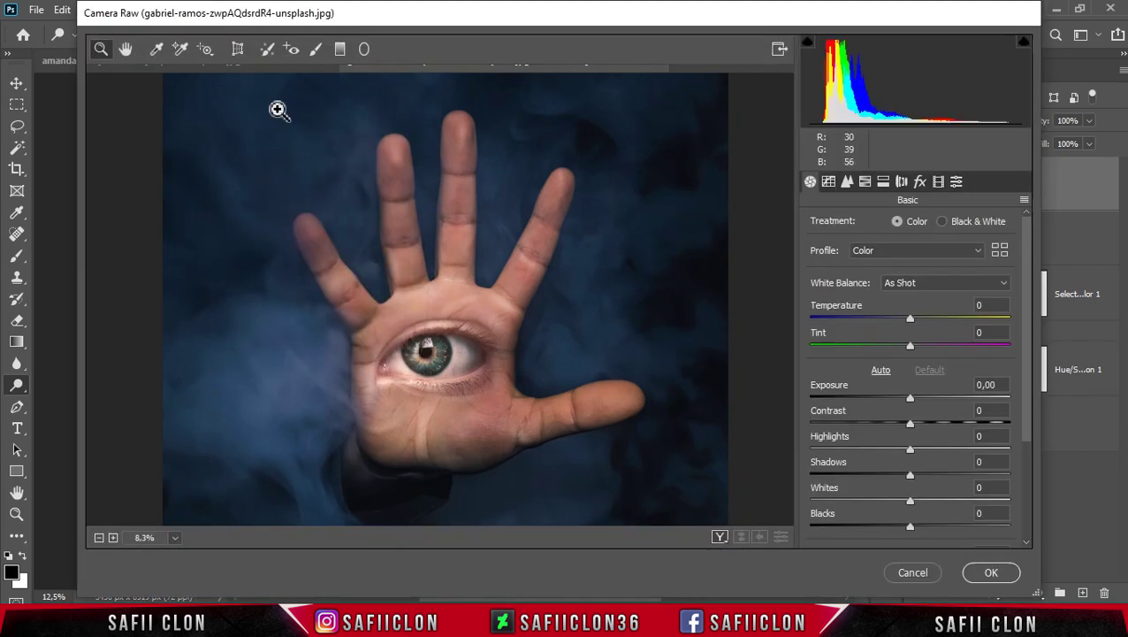
{"action": "left_click", "coordinate": [490, 292]}
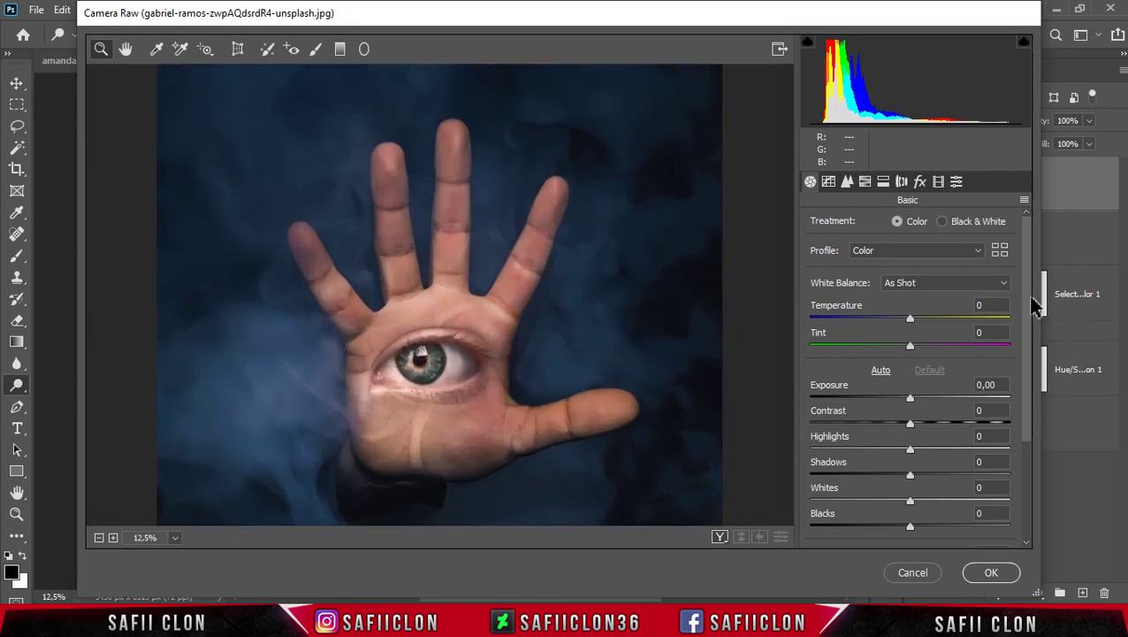
{"action": "left_click_drag", "start_coordinate": [1031, 297], "coordinate": [1032, 369]}
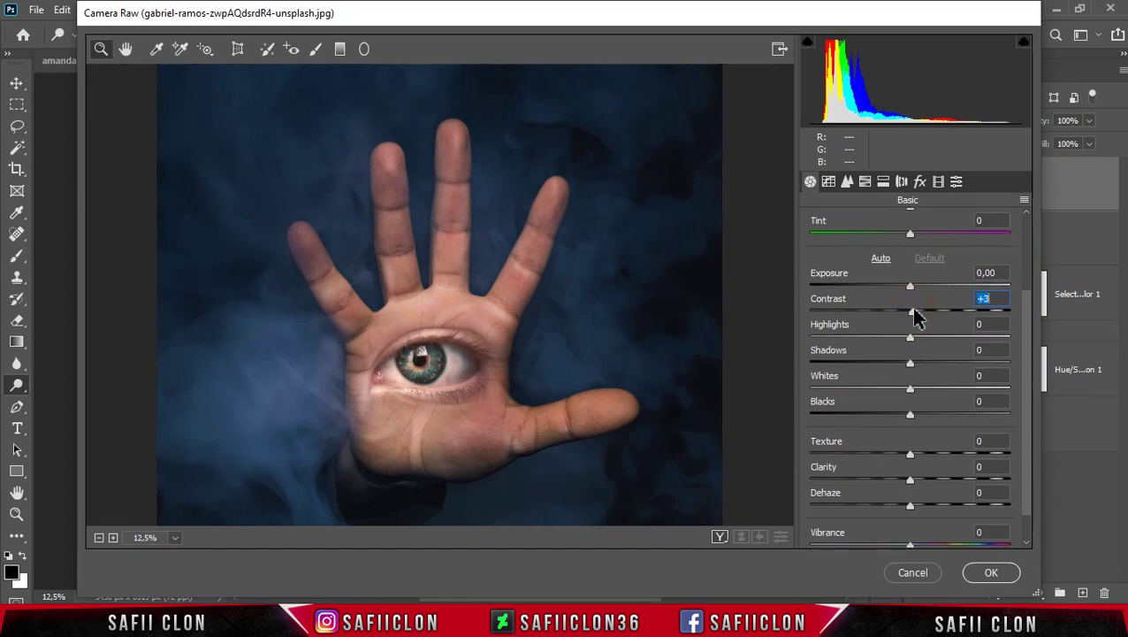
{"action": "left_click_drag", "start_coordinate": [919, 309], "coordinate": [933, 311]}
{"action": "left_click_drag", "start_coordinate": [911, 364], "coordinate": [925, 365]}
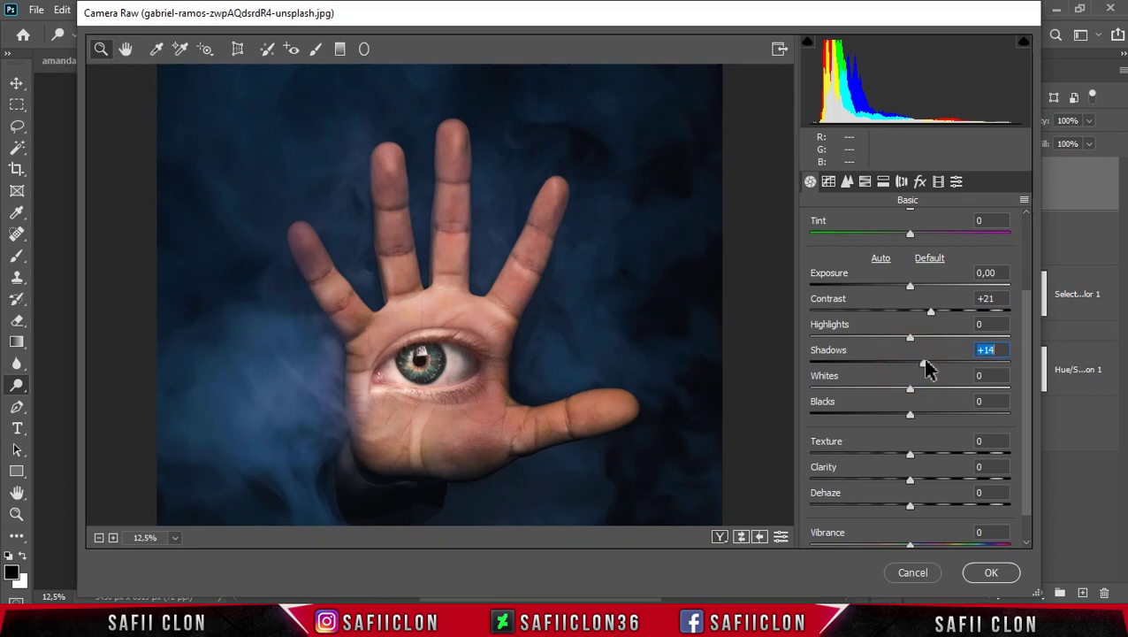
Set Texture +36, Clarity +53 and Dehaze +8, then apply the filter.
{"action": "scroll", "coordinate": [1033, 428], "scroll_direction": "down", "scroll_amount": 1}
{"action": "left_click", "coordinate": [913, 420]}
{"action": "left_click_drag", "start_coordinate": [934, 418], "coordinate": [944, 421]}
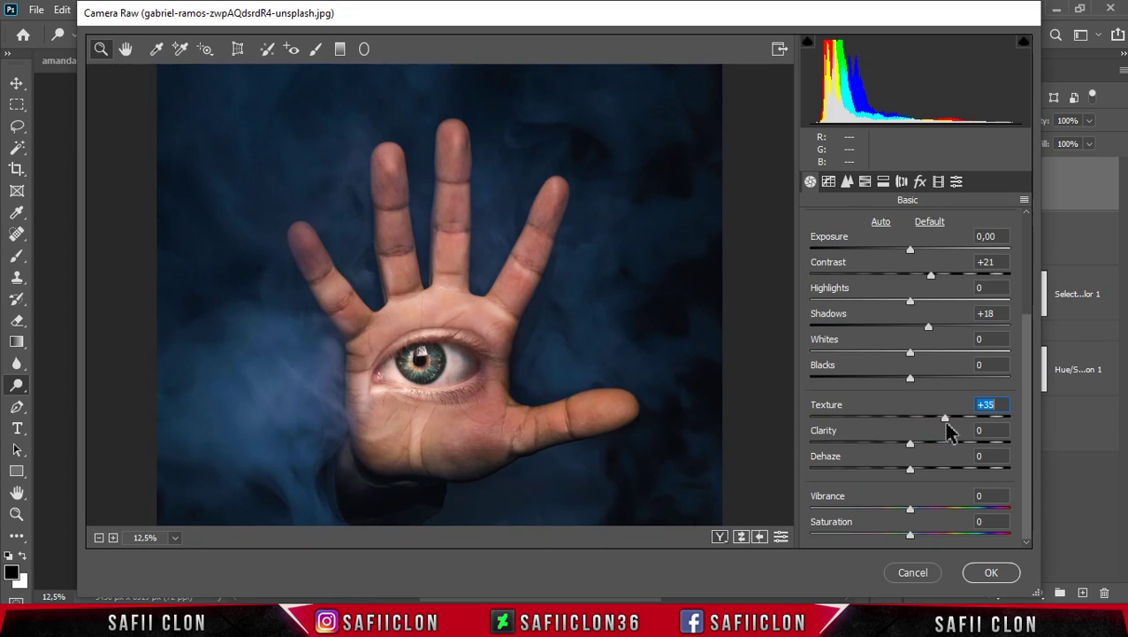
{"action": "left_click_drag", "start_coordinate": [910, 444], "coordinate": [931, 449]}
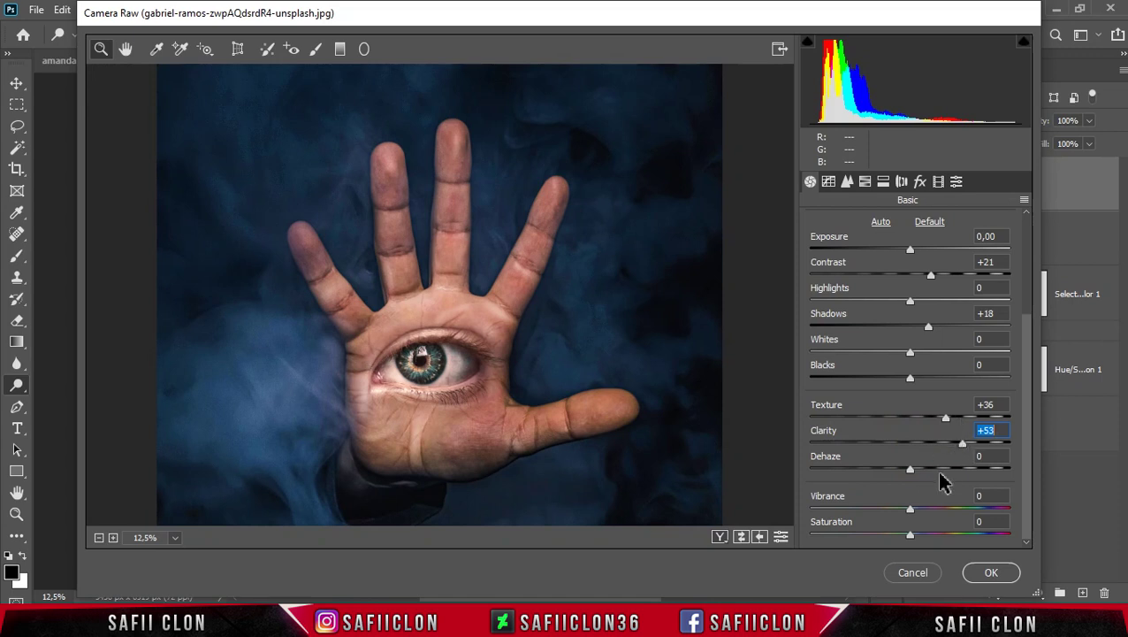
{"action": "left_click_drag", "start_coordinate": [913, 469], "coordinate": [940, 453]}
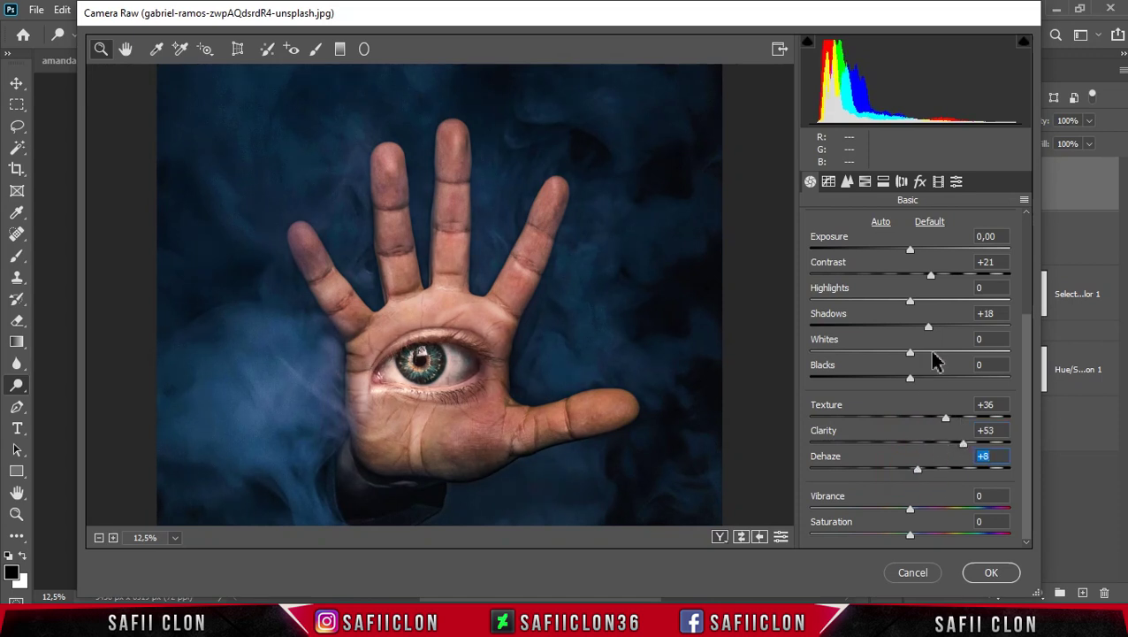
{"action": "left_click", "coordinate": [979, 571]}
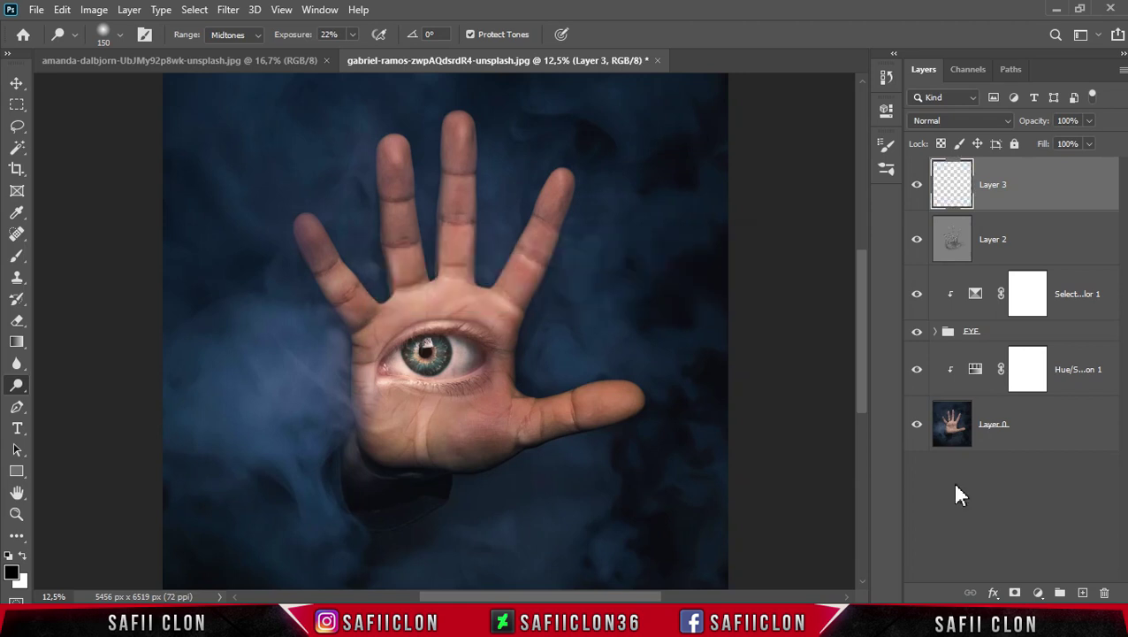
Compare Layer 3, then give it a layer mask inverted to black with Ctrl+I.
{"action": "left_click", "coordinate": [917, 184]}
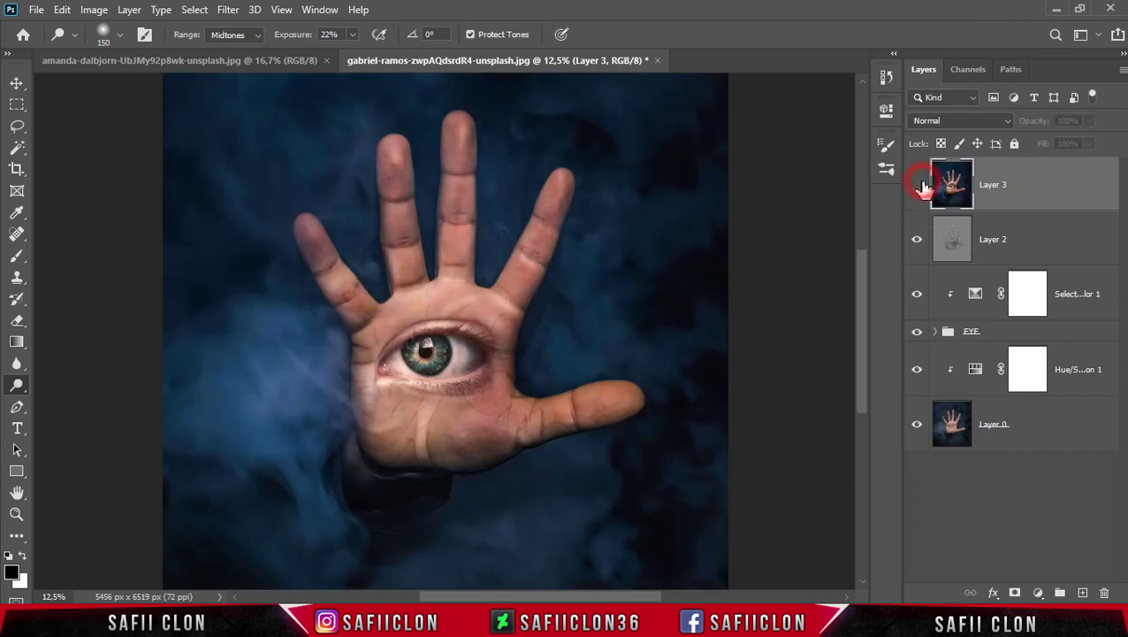
{"action": "left_click", "coordinate": [917, 185]}
{"action": "left_click", "coordinate": [1032, 186]}
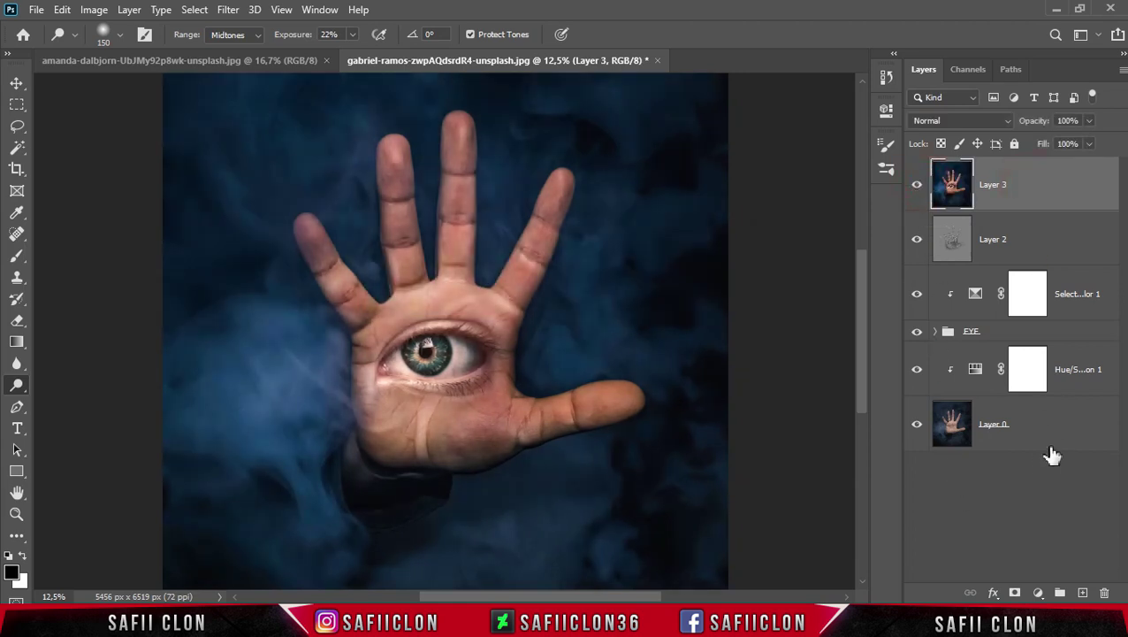
{"action": "left_click", "coordinate": [1016, 593]}
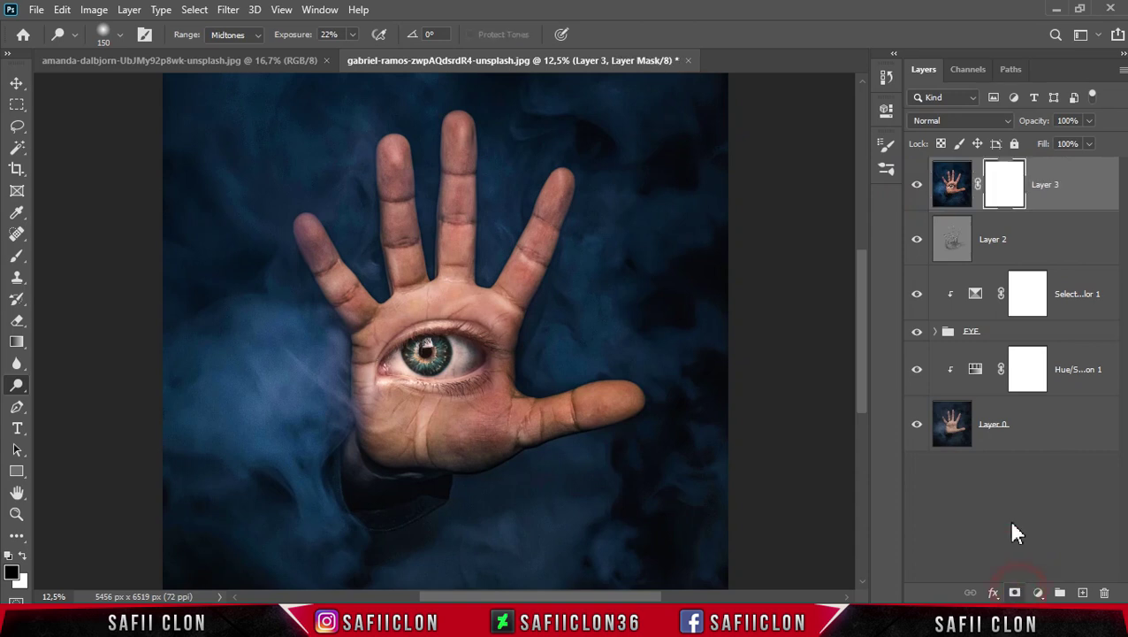
{"action": "left_click", "coordinate": [1004, 185]}
{"action": "key", "text": "ctrl+i"}
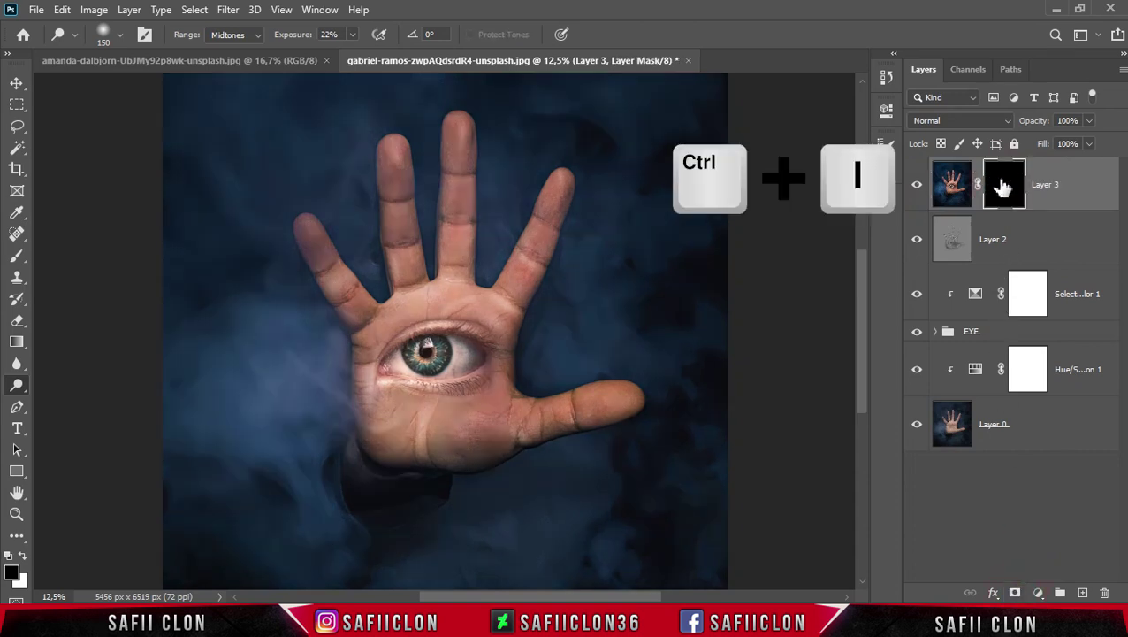
Set up a Soft Round brush at 199 px with 13% opacity.
{"action": "left_click", "coordinate": [16, 256]}
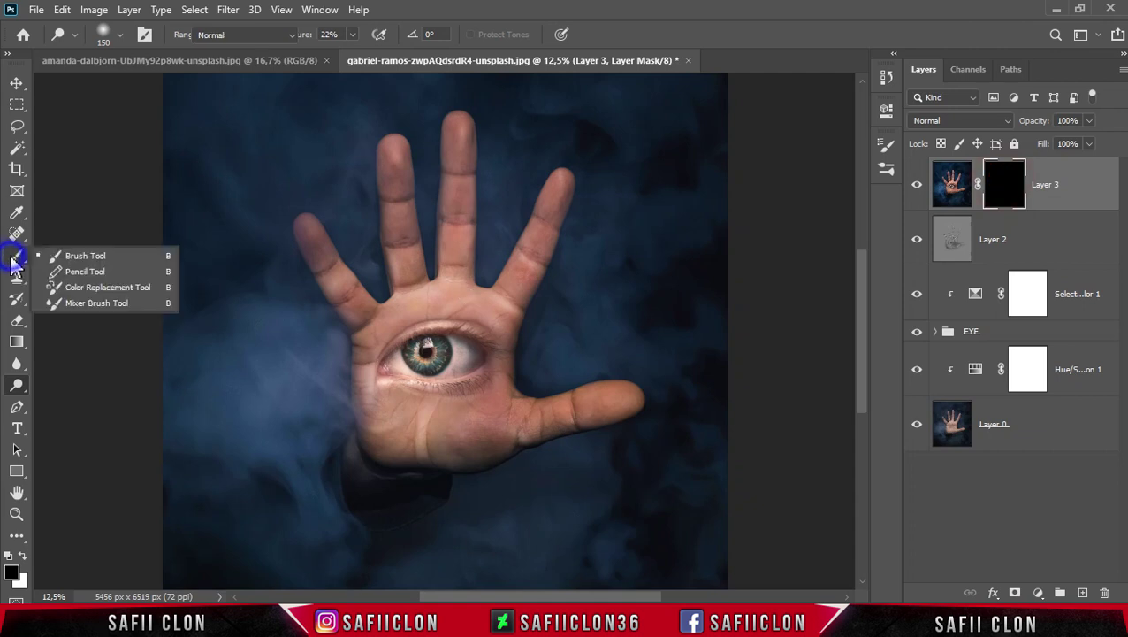
{"action": "left_click", "coordinate": [80, 258]}
{"action": "left_click", "coordinate": [121, 35]}
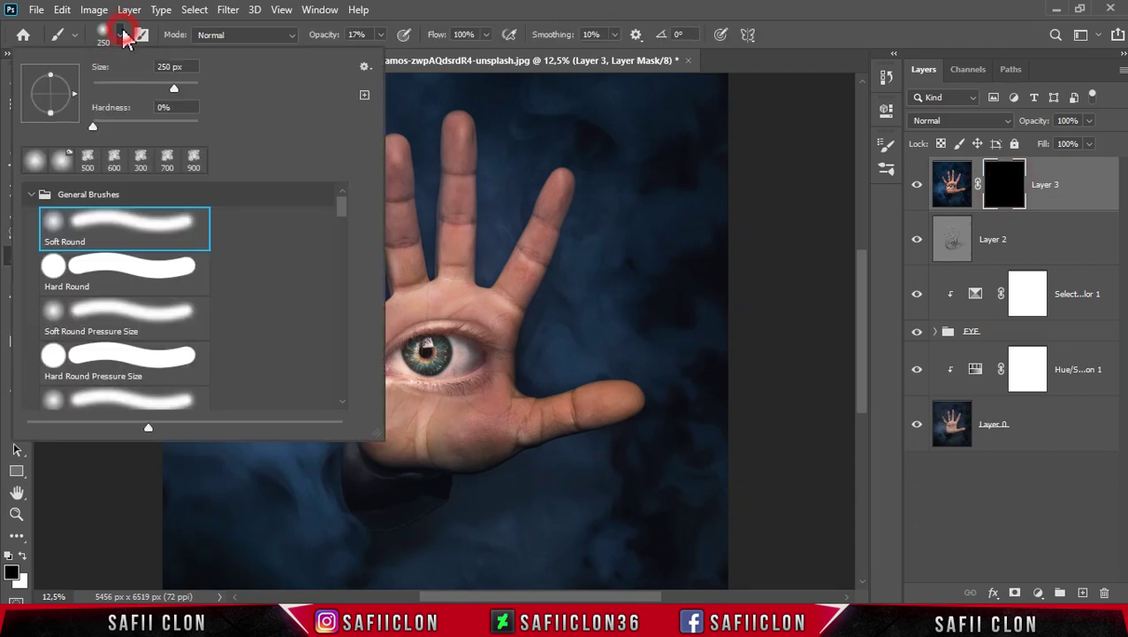
{"action": "left_click_drag", "start_coordinate": [172, 87], "coordinate": [150, 74]}
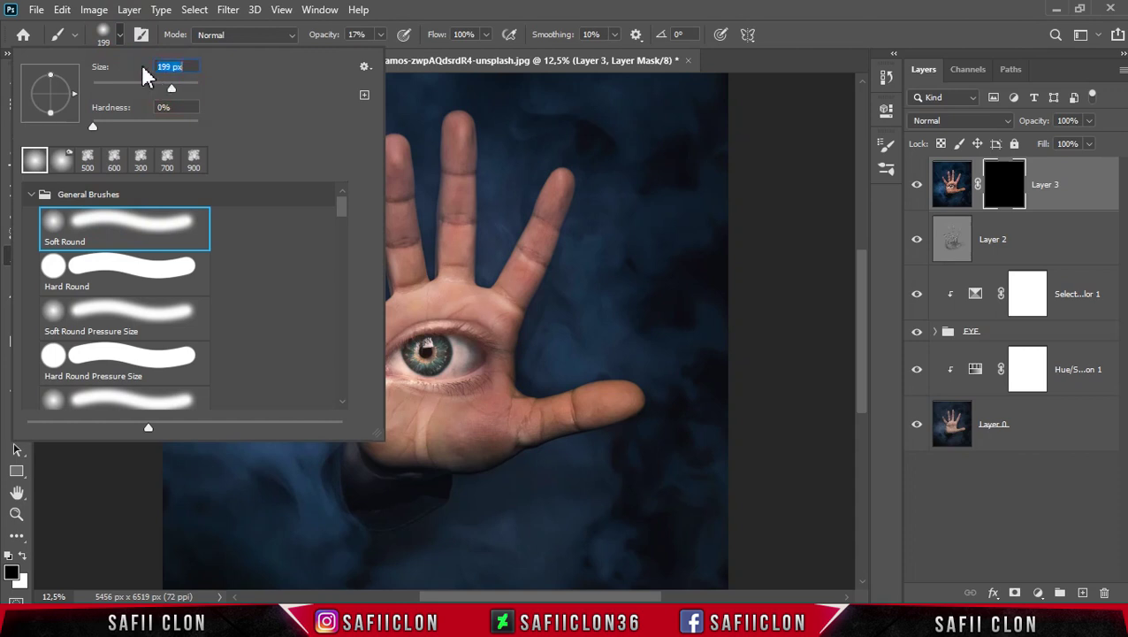
{"action": "left_click", "coordinate": [123, 44]}
{"action": "left_click", "coordinate": [380, 34]}
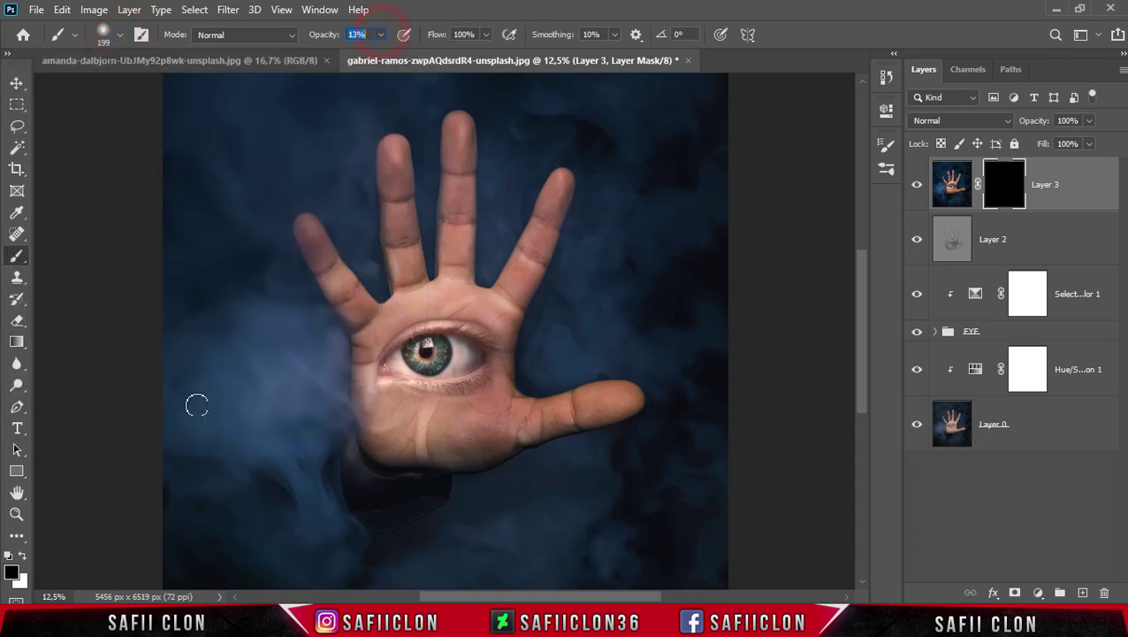
With white and a 250 px brush, paint Layer 3's mask along the palm's left side.
{"action": "left_click", "coordinate": [22, 557]}
{"action": "key", "text": "ctrl+plus"}
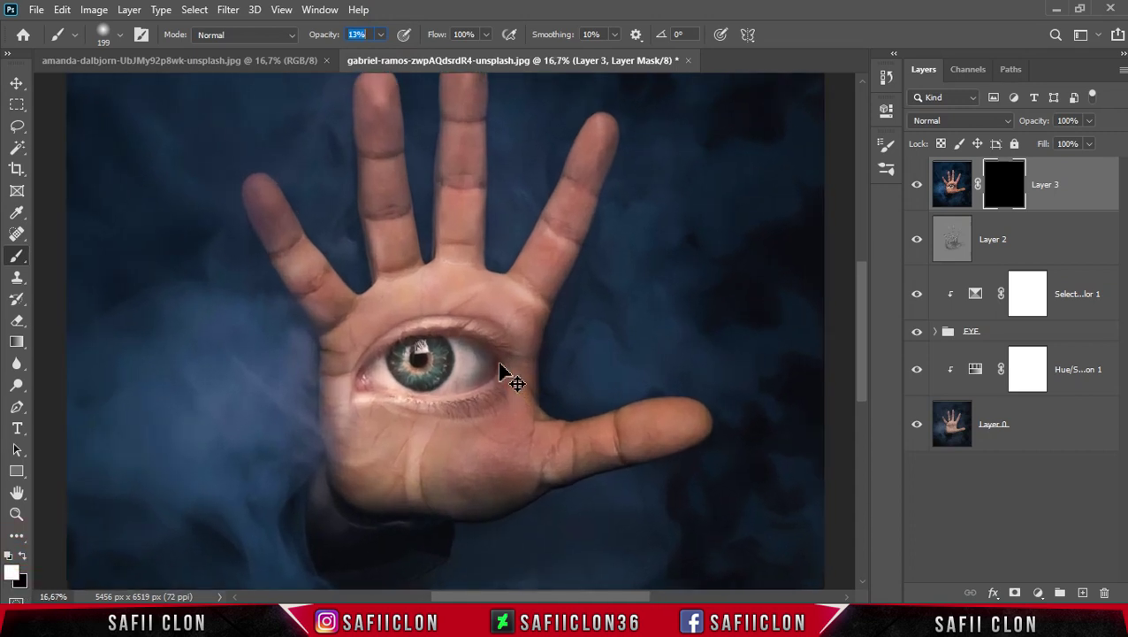
{"action": "key", "text": "ctrl+plus"}
{"action": "key", "text": "bracketright"}
{"action": "key", "text": "bracketright"}
{"action": "scroll", "coordinate": [358, 495], "scroll_direction": "down", "scroll_amount": 2}
{"action": "mouse_move", "coordinate": [358, 495]}
{"action": "left_mouse_down"}
{"action": "mouse_move", "coordinate": [359, 466]}
{"action": "mouse_move", "coordinate": [332, 416]}
{"action": "mouse_move", "coordinate": [347, 352]}
{"action": "mouse_move", "coordinate": [296, 314]}
{"action": "mouse_move", "coordinate": [288, 278]}
{"action": "mouse_move", "coordinate": [271, 289]}
{"action": "mouse_move", "coordinate": [297, 285]}
{"action": "left_mouse_up"}
Set brush opacity to 78%, shrink the brush, and reveal detail in an arc above the eye.
{"action": "key", "text": "bracketleft"}
{"action": "key", "text": "bracketleft"}
{"action": "left_click_drag", "start_coordinate": [405, 232], "coordinate": [478, 182]}
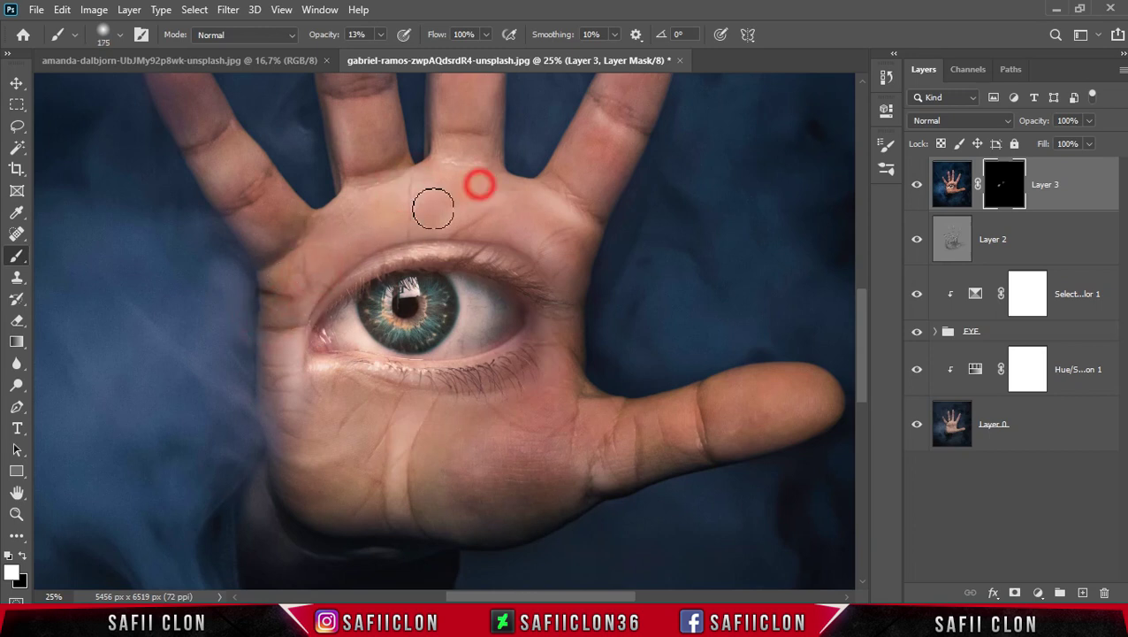
{"action": "left_click", "coordinate": [381, 34]}
{"action": "left_click", "coordinate": [443, 186]}
{"action": "key", "text": "bracketleft"}
{"action": "mouse_move", "coordinate": [342, 208]}
{"action": "left_mouse_down"}
{"action": "mouse_move", "coordinate": [458, 194]}
{"action": "mouse_move", "coordinate": [504, 227]}
{"action": "mouse_move", "coordinate": [591, 254]}
{"action": "left_mouse_up"}
With a 250–300 px brush, reveal detail on the lower palm, lower-right palm and thumb.
{"action": "key", "text": "bracketright"}
{"action": "key", "text": "bracketright"}
{"action": "key", "text": "bracketright"}
{"action": "mouse_move", "coordinate": [530, 399]}
{"action": "left_mouse_down"}
{"action": "mouse_move", "coordinate": [549, 433]}
{"action": "mouse_move", "coordinate": [440, 478]}
{"action": "left_mouse_up"}
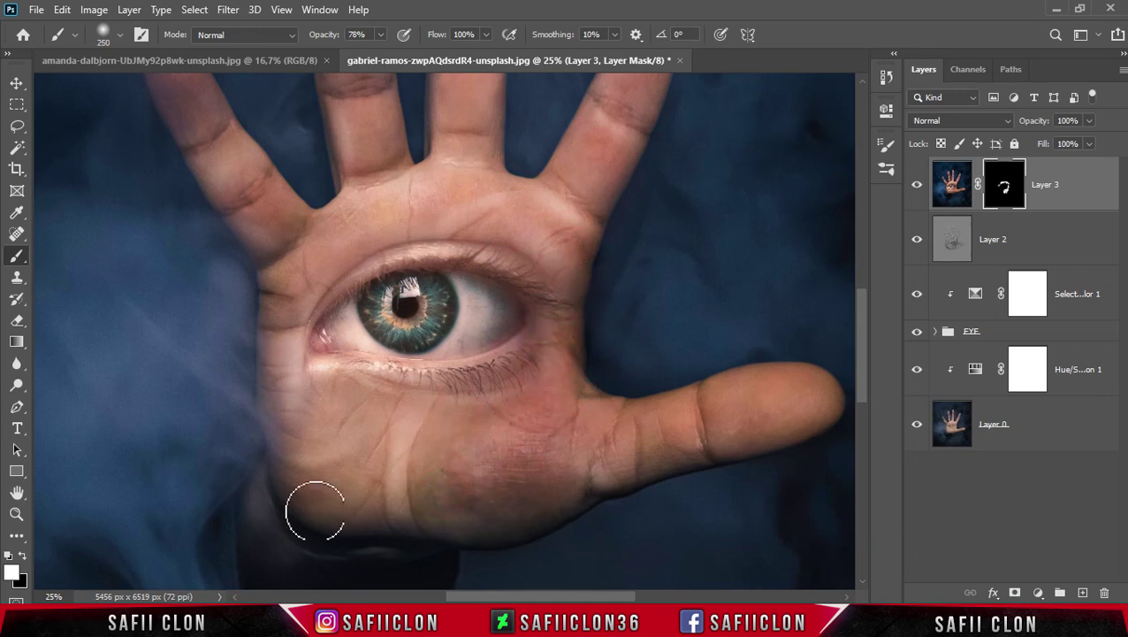
{"action": "mouse_move", "coordinate": [280, 430]}
{"action": "left_mouse_down"}
{"action": "mouse_move", "coordinate": [281, 414]}
{"action": "mouse_move", "coordinate": [330, 390]}
{"action": "mouse_move", "coordinate": [339, 443]}
{"action": "mouse_move", "coordinate": [419, 423]}
{"action": "mouse_move", "coordinate": [423, 536]}
{"action": "mouse_move", "coordinate": [605, 428]}
{"action": "left_mouse_up"}
{"action": "key", "text": "bracketright"}
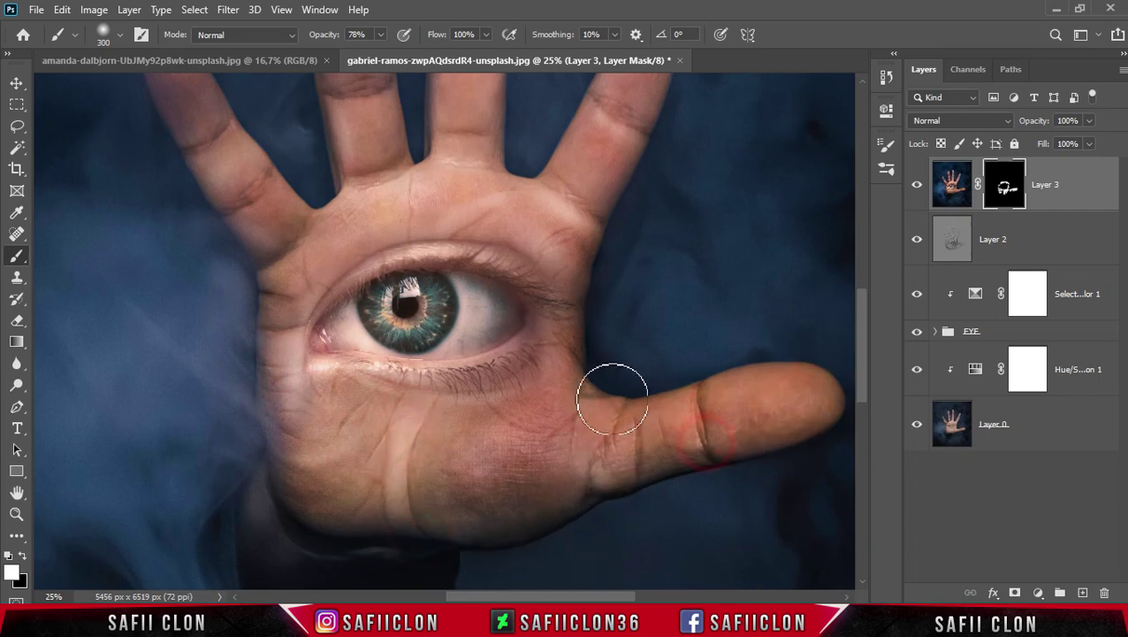
{"action": "scroll", "coordinate": [634, 440], "scroll_direction": "up", "scroll_amount": 3}
{"action": "left_click_drag", "start_coordinate": [521, 390], "coordinate": [675, 145]}
Paint the detail in across the fingers, palm and little finger.
{"action": "scroll", "coordinate": [471, 290], "scroll_direction": "up", "scroll_amount": 1}
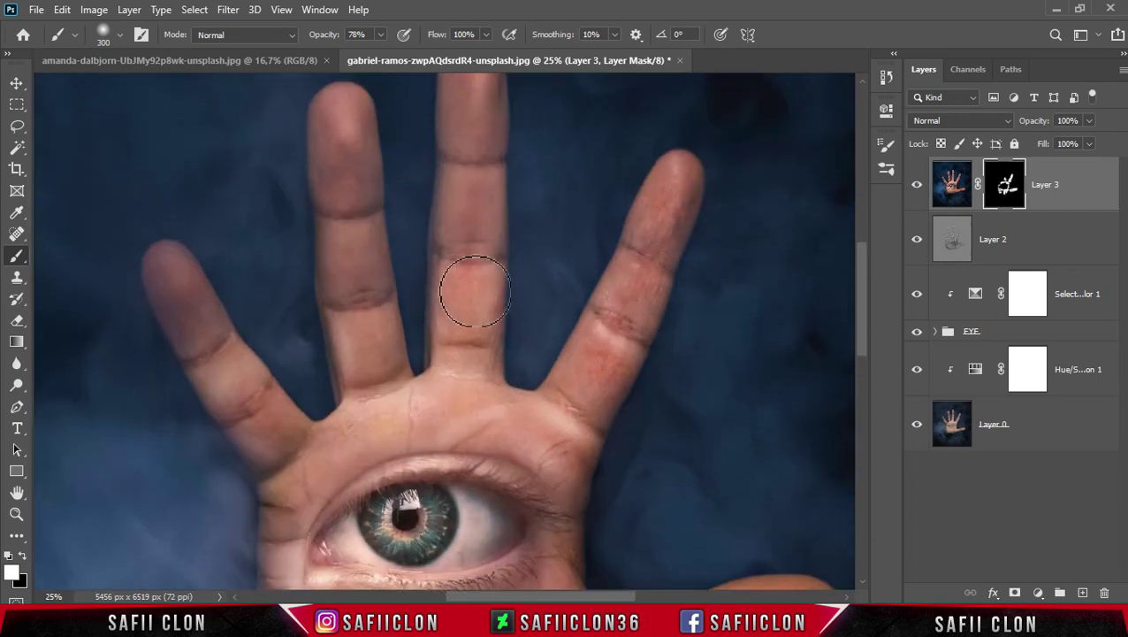
{"action": "scroll", "coordinate": [472, 230], "scroll_direction": "up", "scroll_amount": 1}
{"action": "left_click_drag", "start_coordinate": [460, 222], "coordinate": [471, 171]}
{"action": "left_click_drag", "start_coordinate": [386, 422], "coordinate": [331, 221]}
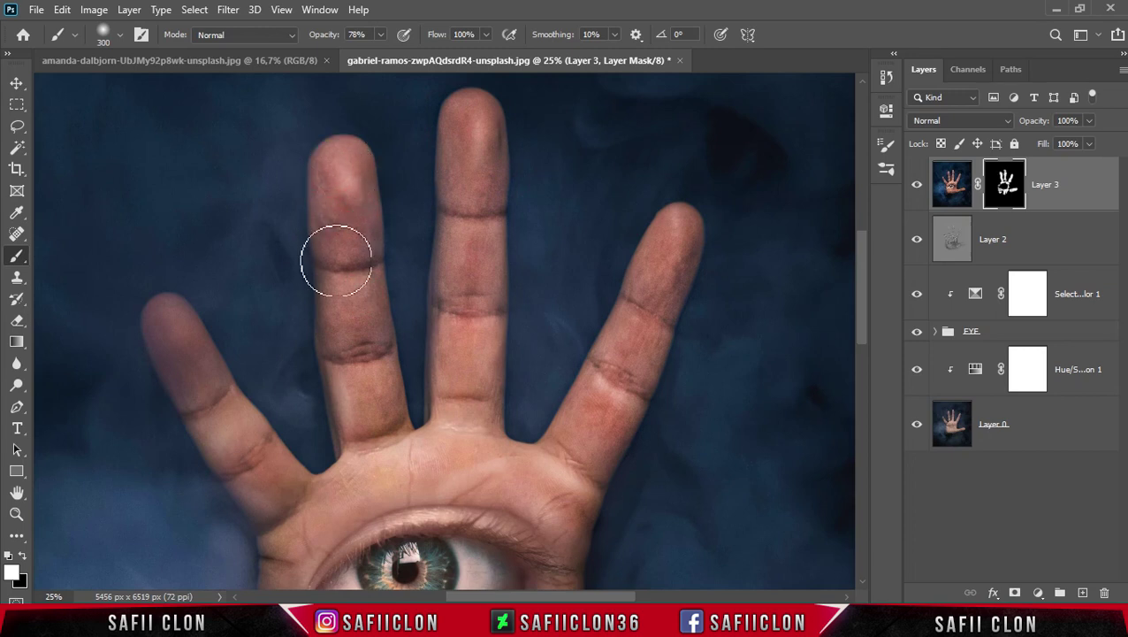
{"action": "scroll", "coordinate": [332, 221], "scroll_direction": "down", "scroll_amount": 1}
{"action": "key", "text": "bracketleft"}
{"action": "left_click_drag", "start_coordinate": [478, 371], "coordinate": [360, 418]}
Lower brush opacity to 39% and lightly paint the mask near the eye.
{"action": "key", "text": "bracketleft"}
{"action": "key", "text": "bracketleft"}
{"action": "left_click", "coordinate": [169, 244]}
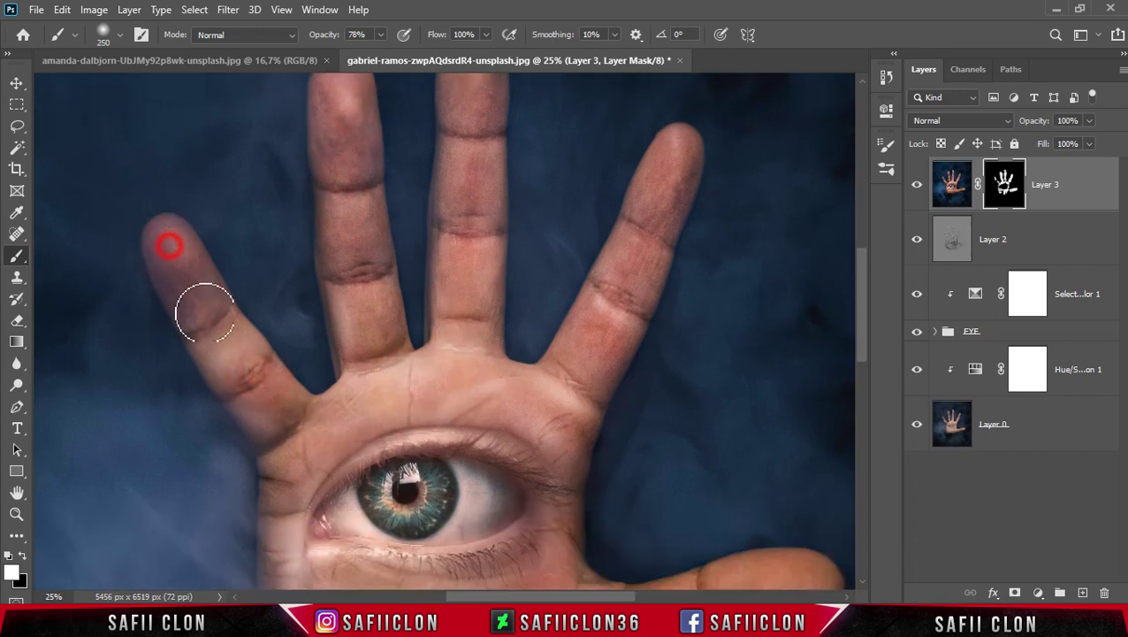
{"action": "left_click", "coordinate": [380, 35]}
{"action": "left_click_drag", "start_coordinate": [378, 55], "coordinate": [350, 55]}
{"action": "key", "text": "bracketleft"}
{"action": "left_click", "coordinate": [323, 476]}
{"action": "left_click", "coordinate": [513, 440]}
Softly blend the detail around the inner eye corner, beside the iris and below the eye.
{"action": "scroll", "coordinate": [552, 482], "scroll_direction": "down", "scroll_amount": 2}
{"action": "key", "text": "bracketright"}
{"action": "key", "text": "bracketright"}
{"action": "key", "text": "bracketright"}
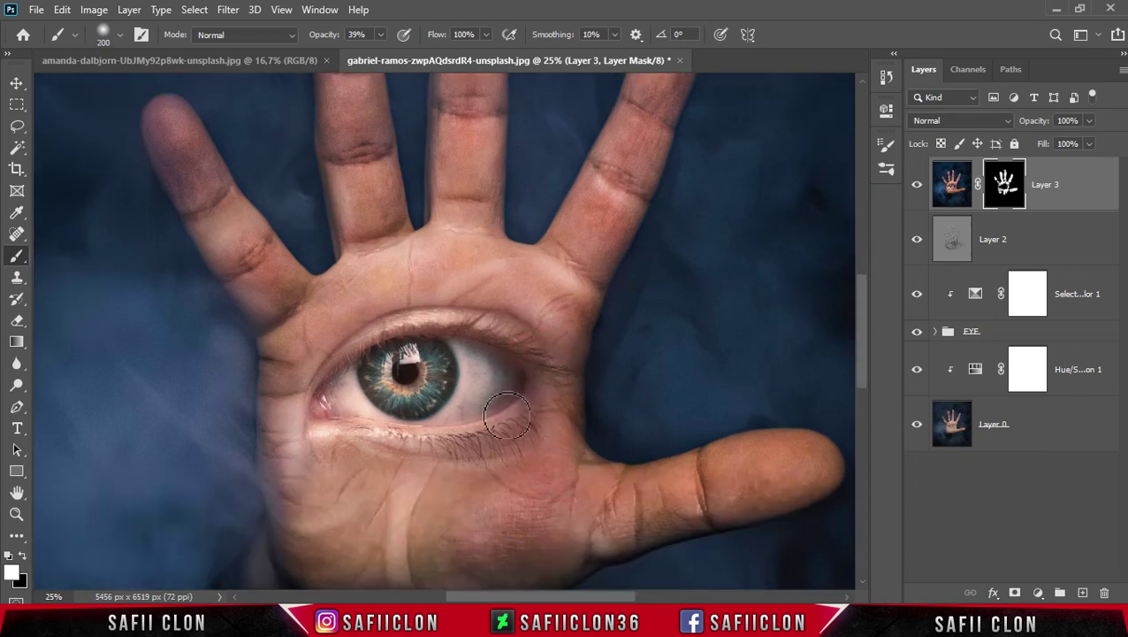
{"action": "left_click", "coordinate": [325, 404]}
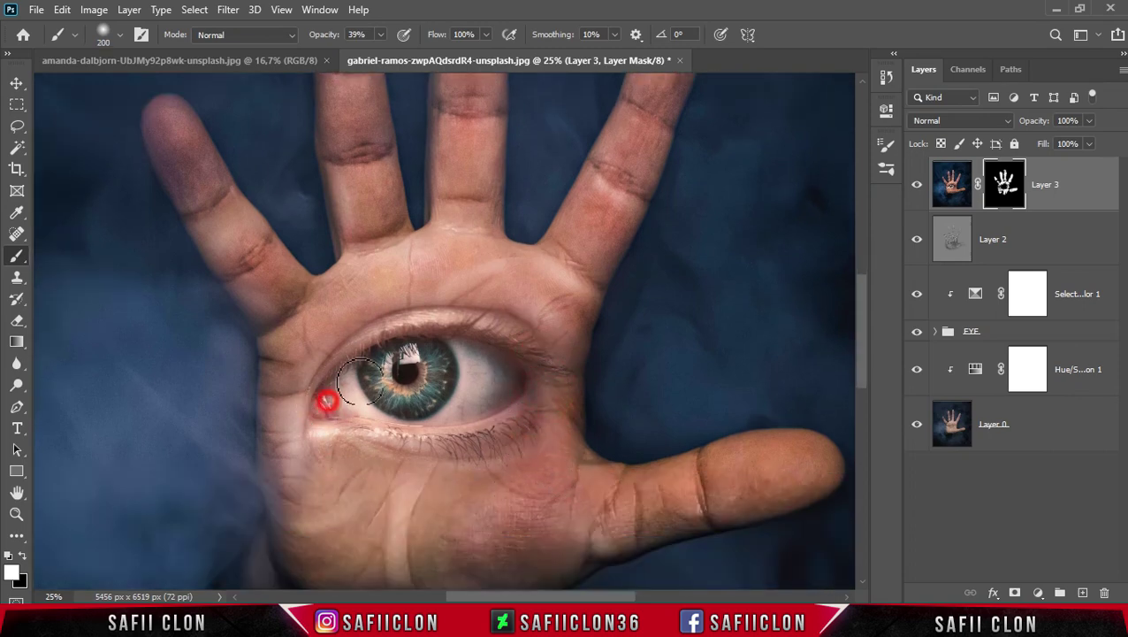
{"action": "left_click", "coordinate": [491, 361]}
{"action": "left_click", "coordinate": [337, 408]}
{"action": "key", "text": "bracketleft"}
{"action": "key", "text": "bracketleft"}
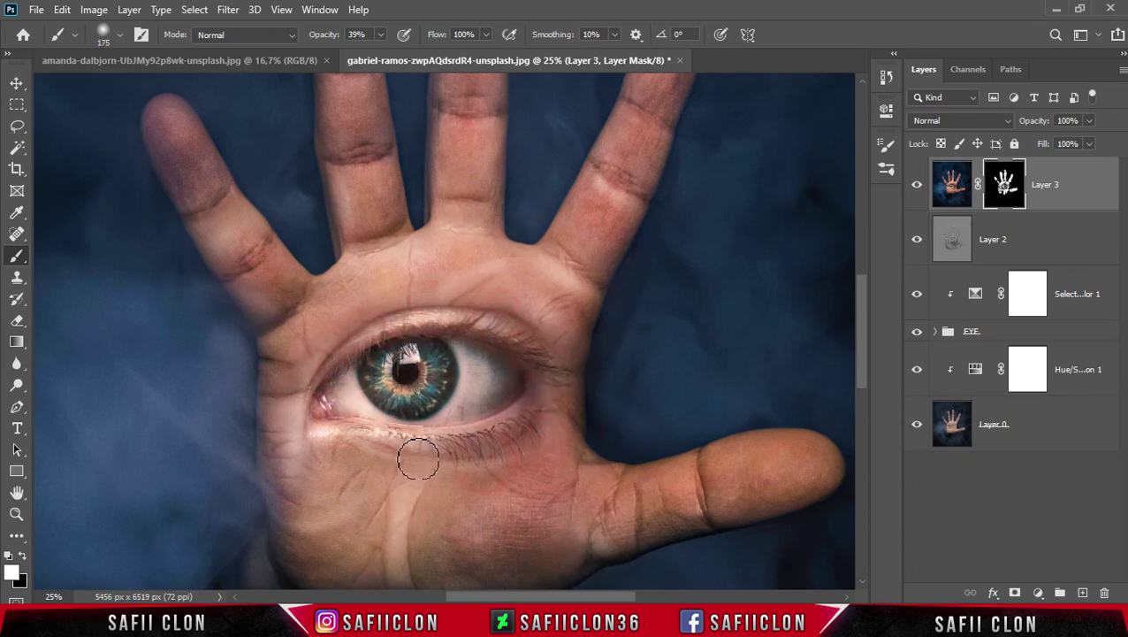
{"action": "left_click", "coordinate": [335, 487]}
{"action": "key", "text": "bracketright"}
{"action": "key", "text": "bracketright"}
{"action": "key", "text": "bracketright"}
Blend the detail over the palm near the eye and across the eye.
{"action": "scroll", "coordinate": [384, 496], "scroll_direction": "down", "scroll_amount": 1}
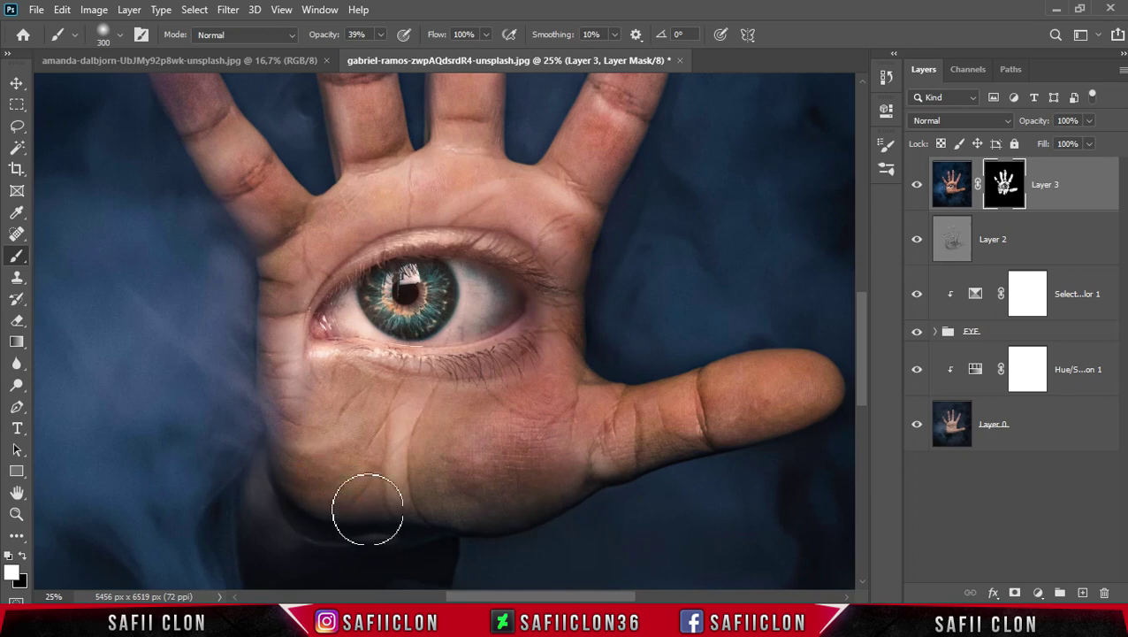
{"action": "scroll", "coordinate": [367, 522], "scroll_direction": "down", "scroll_amount": 3}
{"action": "scroll", "coordinate": [367, 522], "scroll_direction": "up", "scroll_amount": 3}
{"action": "left_click", "coordinate": [486, 395]}
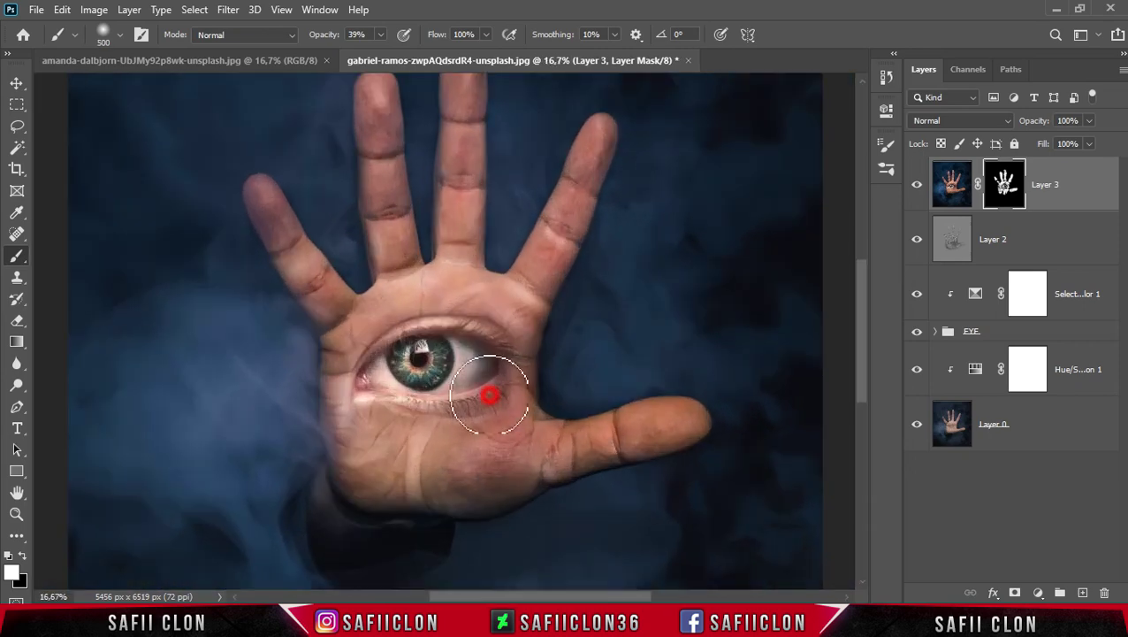
{"action": "left_click_drag", "start_coordinate": [482, 340], "coordinate": [415, 347]}
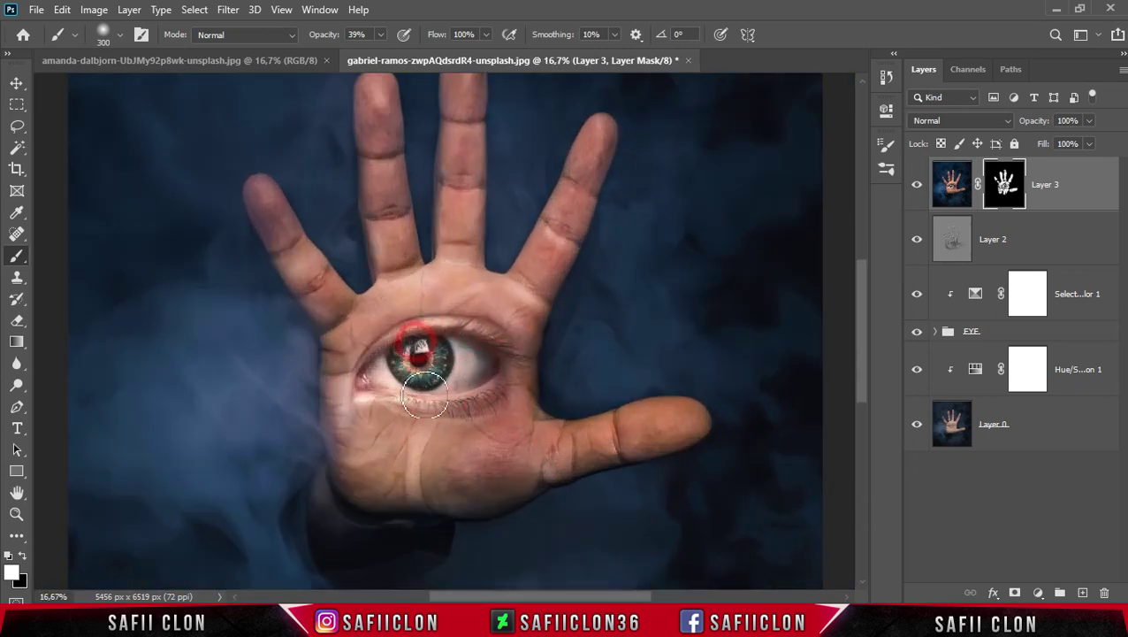
Toggle Layer 3's visibility to compare the detail, then select its image thumbnail.
{"action": "left_click", "coordinate": [913, 191]}
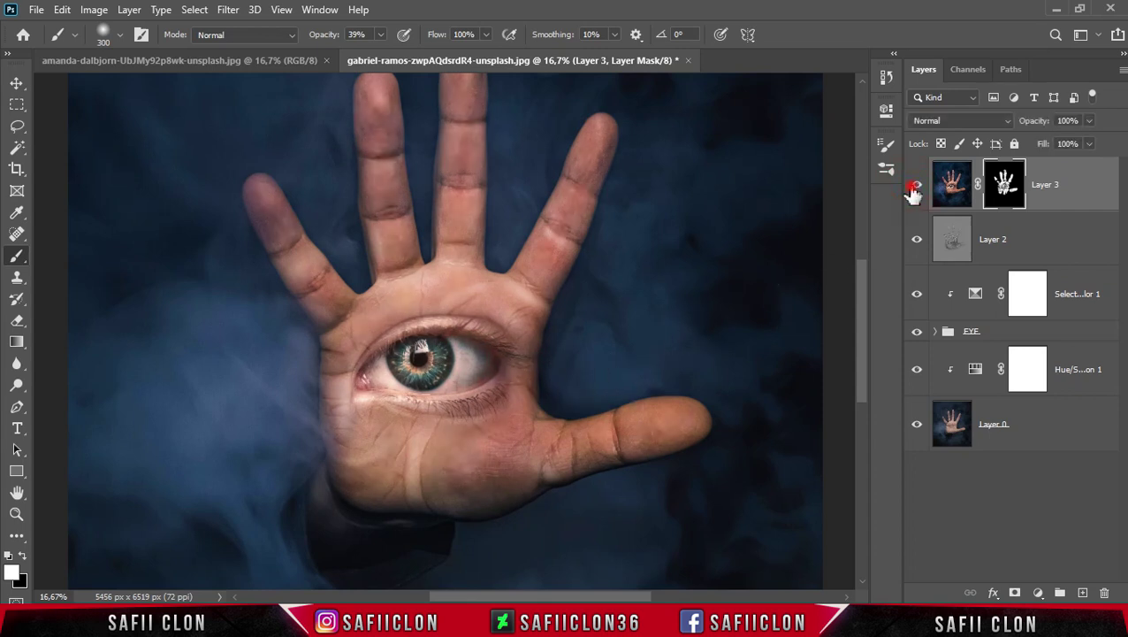
{"action": "left_click", "coordinate": [913, 191]}
{"action": "left_click", "coordinate": [915, 185]}
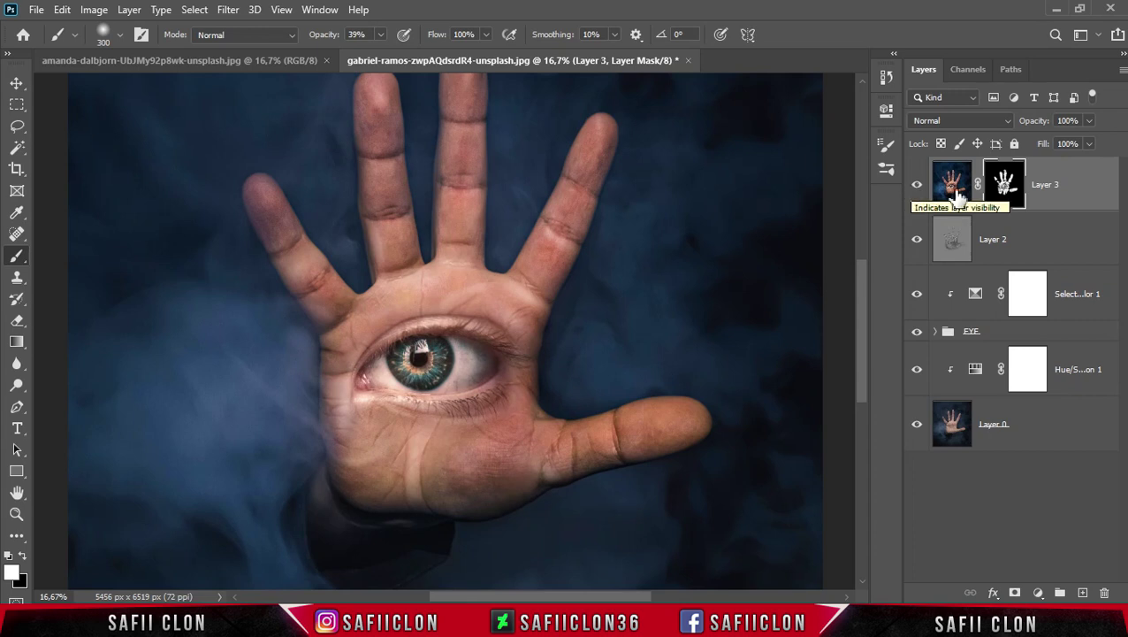
{"action": "left_click", "coordinate": [1068, 183]}
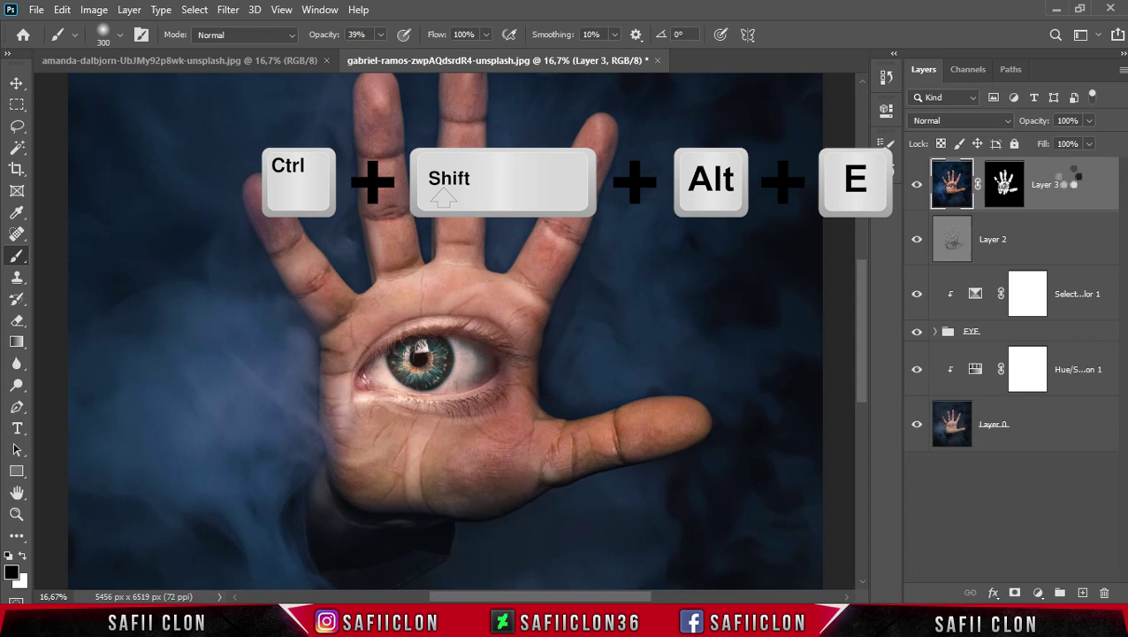
Stamp all visible layers into a new Layer 4 and set it to Vivid Light.
{"action": "key", "text": "ctrl+shift+alt+e"}
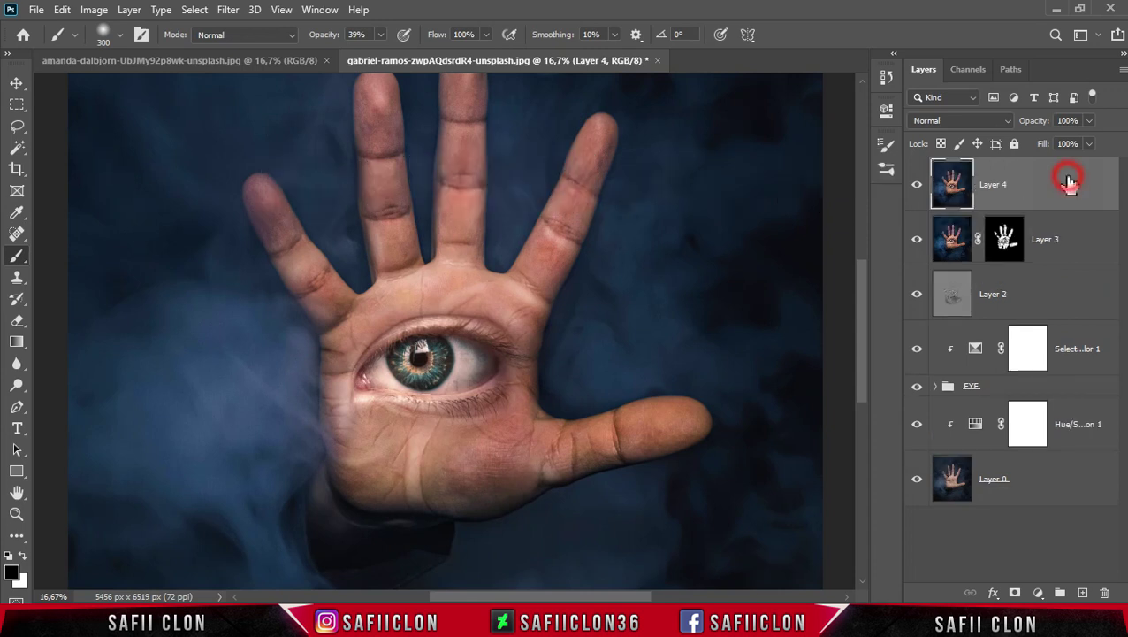
{"action": "left_click", "coordinate": [1006, 122]}
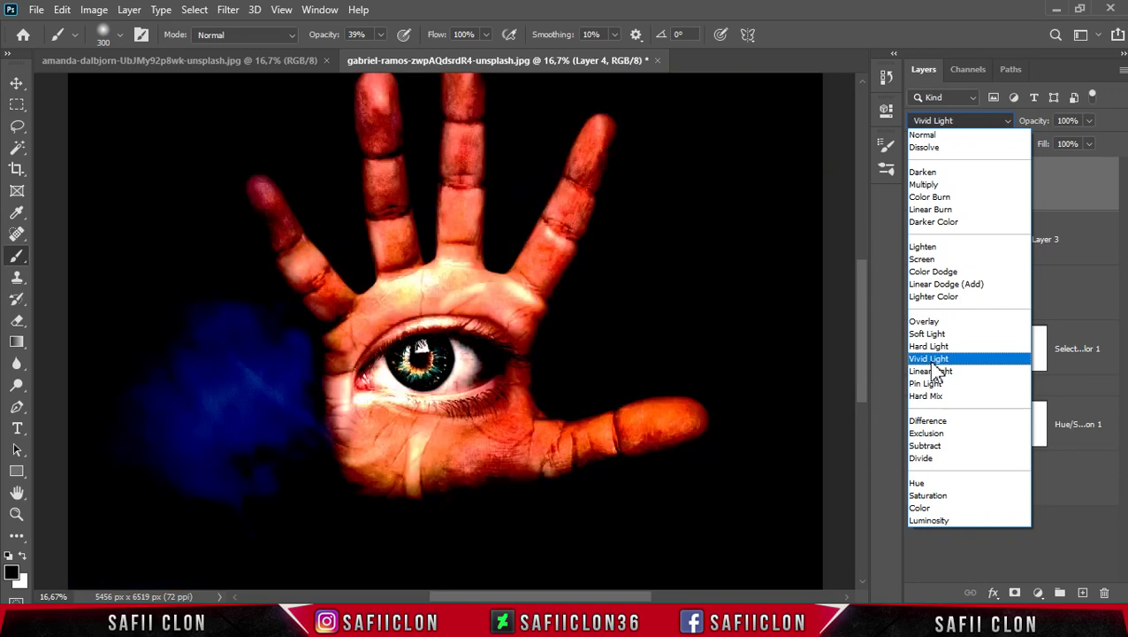
{"action": "left_click", "coordinate": [928, 358]}
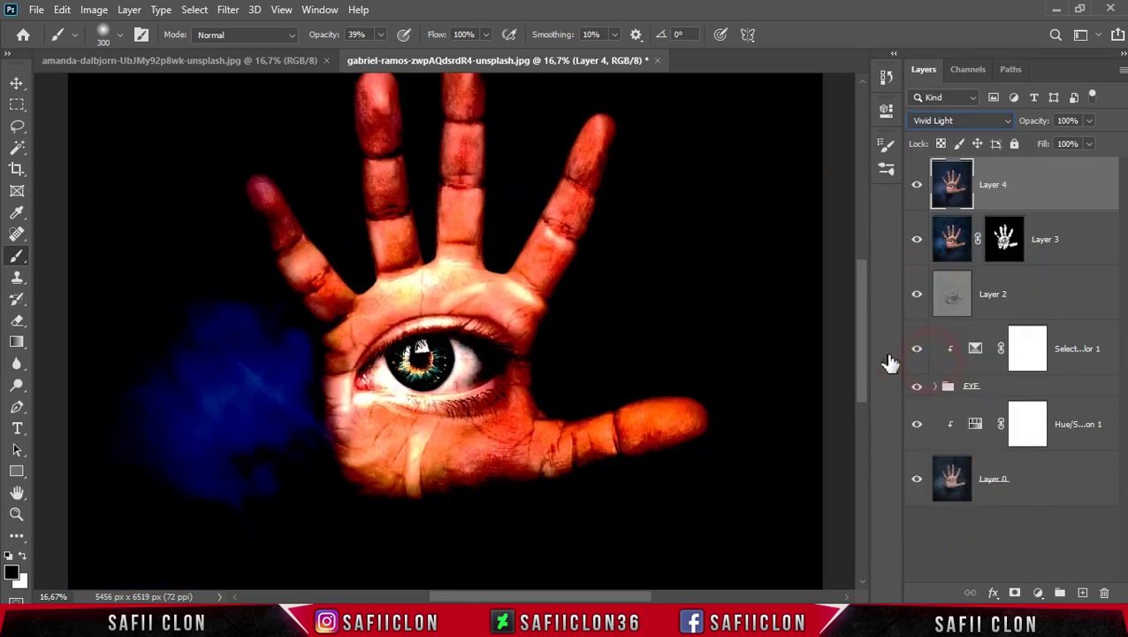
Apply a High Pass filter with a 3,3 pixel radius to Layer 4.
{"action": "left_click", "coordinate": [228, 9]}
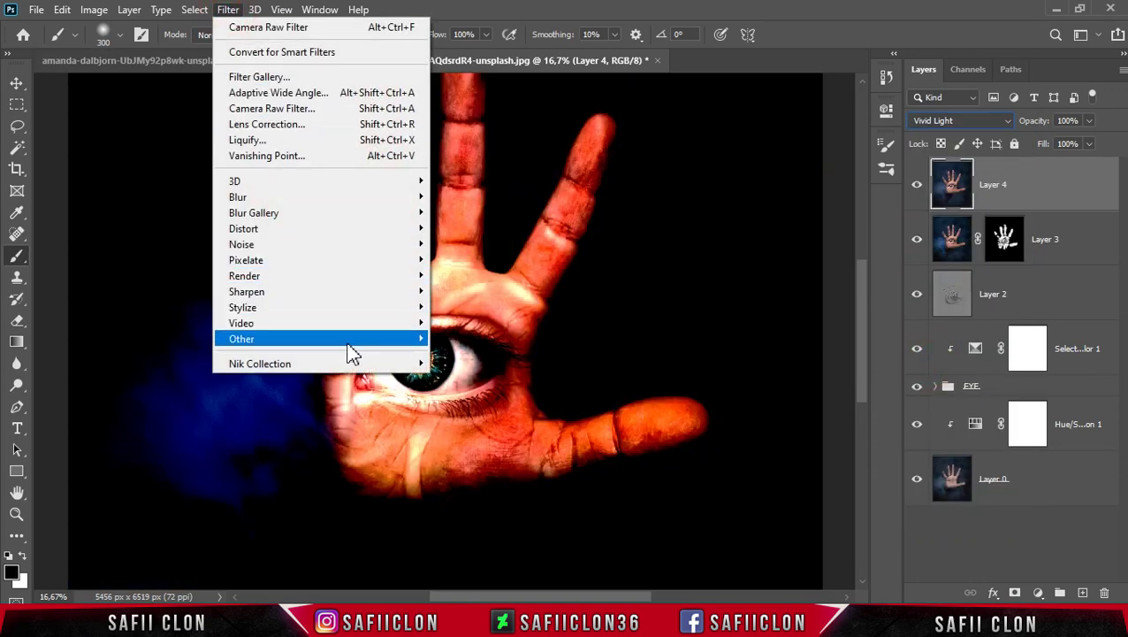
{"action": "key", "text": "Escape"}
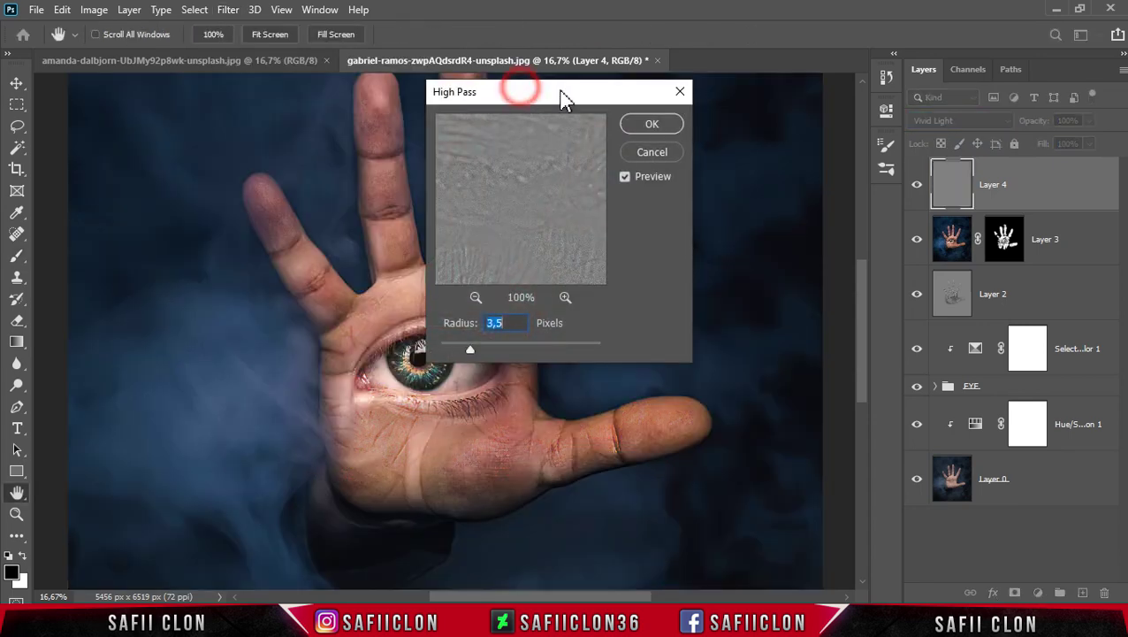
{"action": "left_click_drag", "start_coordinate": [522, 91], "coordinate": [715, 103]}
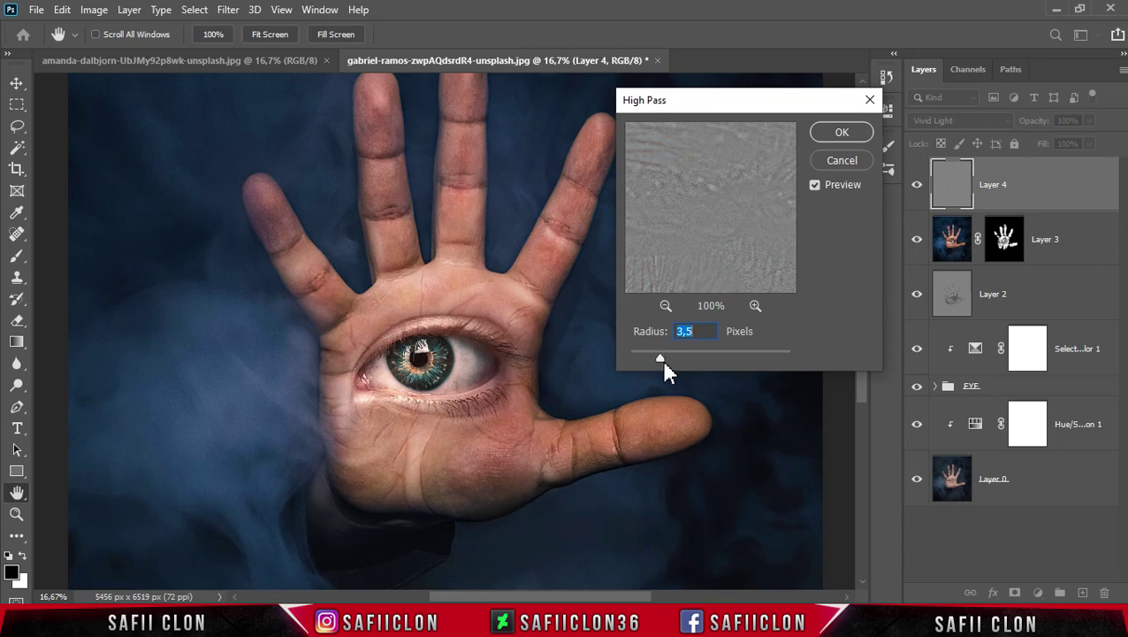
{"action": "left_click_drag", "start_coordinate": [664, 357], "coordinate": [659, 356]}
{"action": "left_click", "coordinate": [842, 132]}
{"action": "key", "text": "b"}
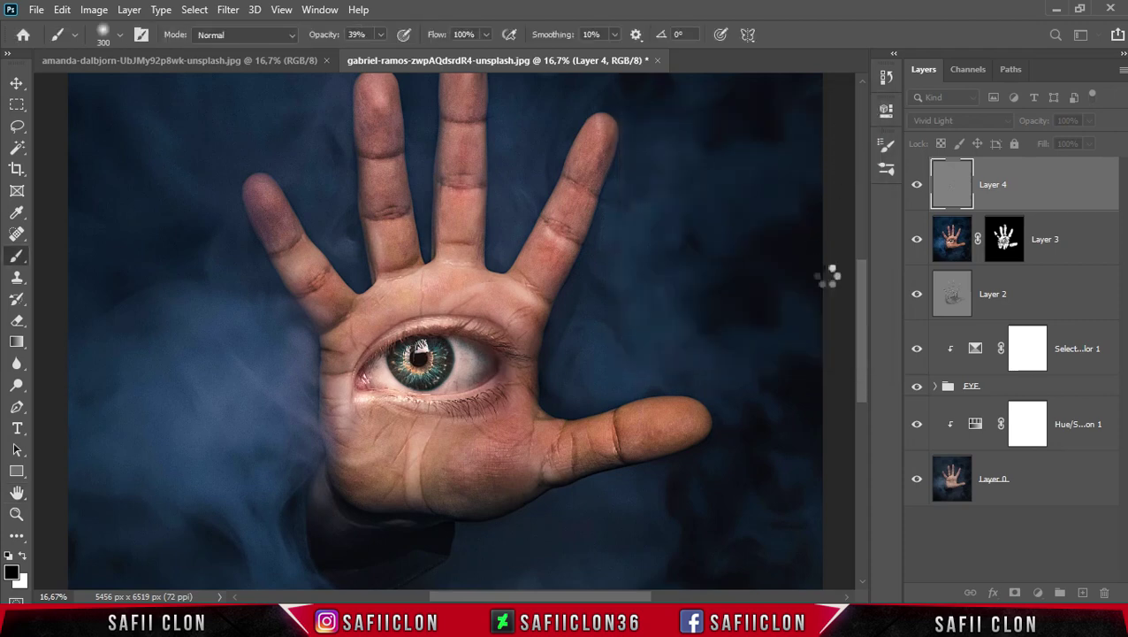
{"action": "left_click", "coordinate": [918, 186]}
{"action": "left_click", "coordinate": [917, 187]}
{"action": "left_click", "coordinate": [918, 188]}
{"action": "left_click", "coordinate": [918, 188]}
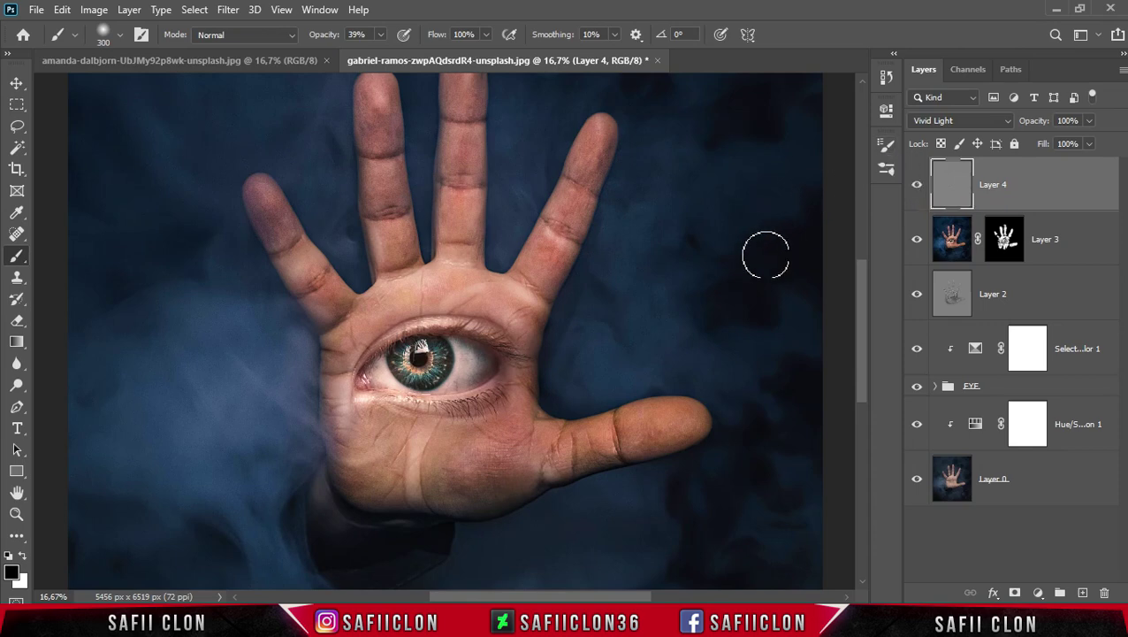
{"action": "key", "text": "ctrl+minus"}
{"action": "key", "text": "ctrl+minus"}
{"action": "key", "text": "ctrl+minus"}
{"action": "key", "text": "ctrl+plus"}
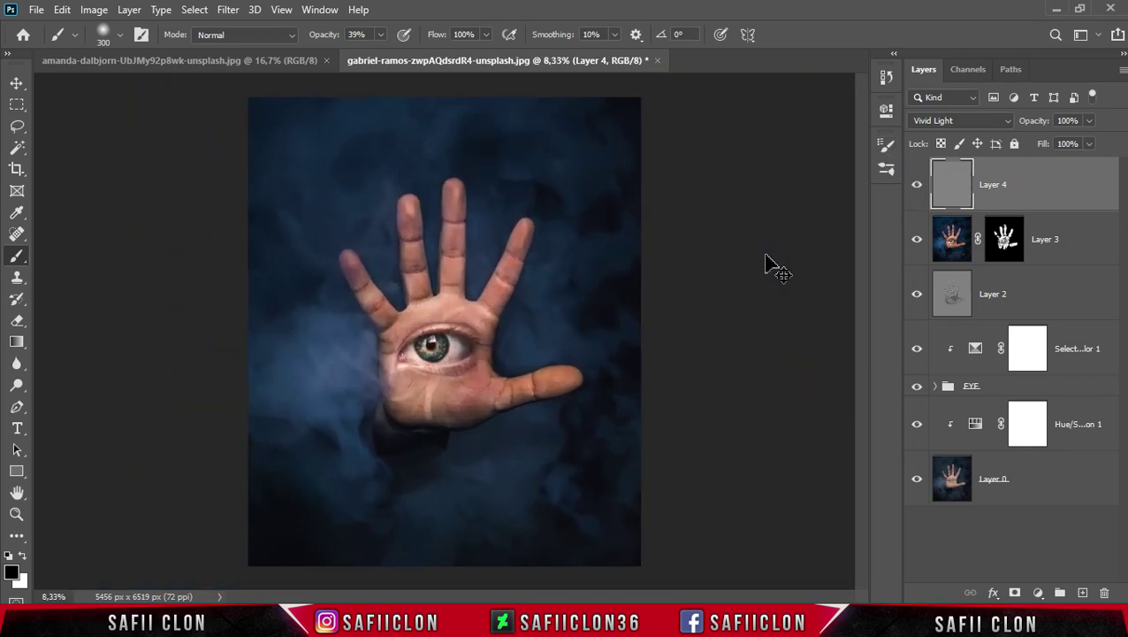
{"action": "key", "text": "ctrl+plus"}
{"action": "key", "text": "ctrl+plus"}
{"action": "key", "text": "ctrl+plus"}
{"action": "key", "text": "ctrl+plus"}
{"action": "key", "text": "ctrl+plus"}
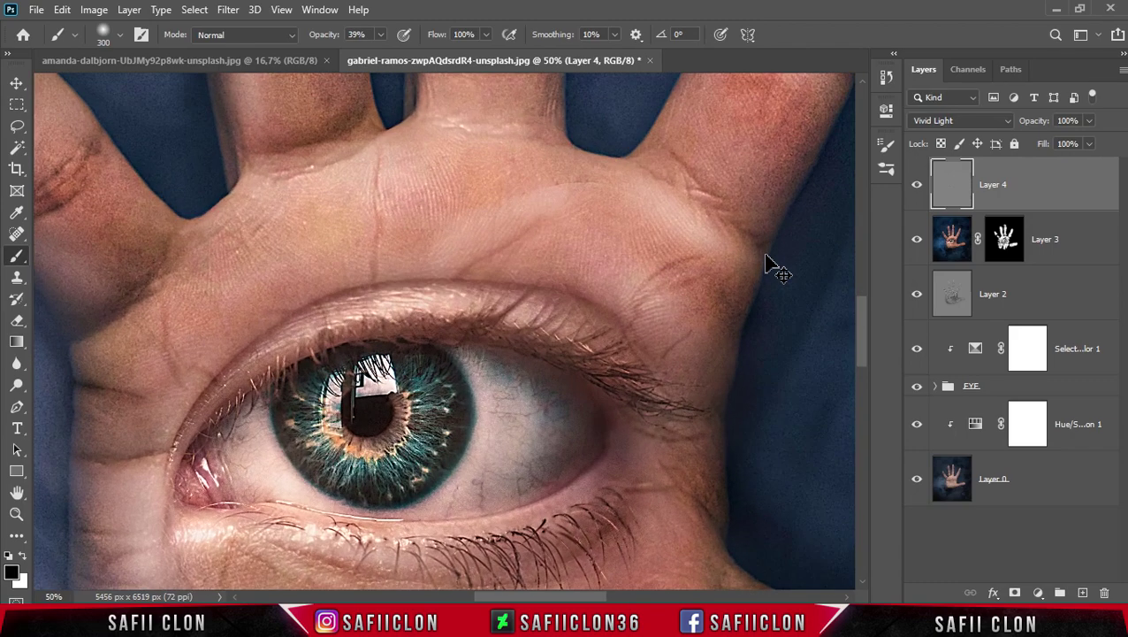
{"action": "key", "text": "ctrl+minus"}
{"action": "key", "text": "ctrl+minus"}
{"action": "key", "text": "ctrl+plus"}
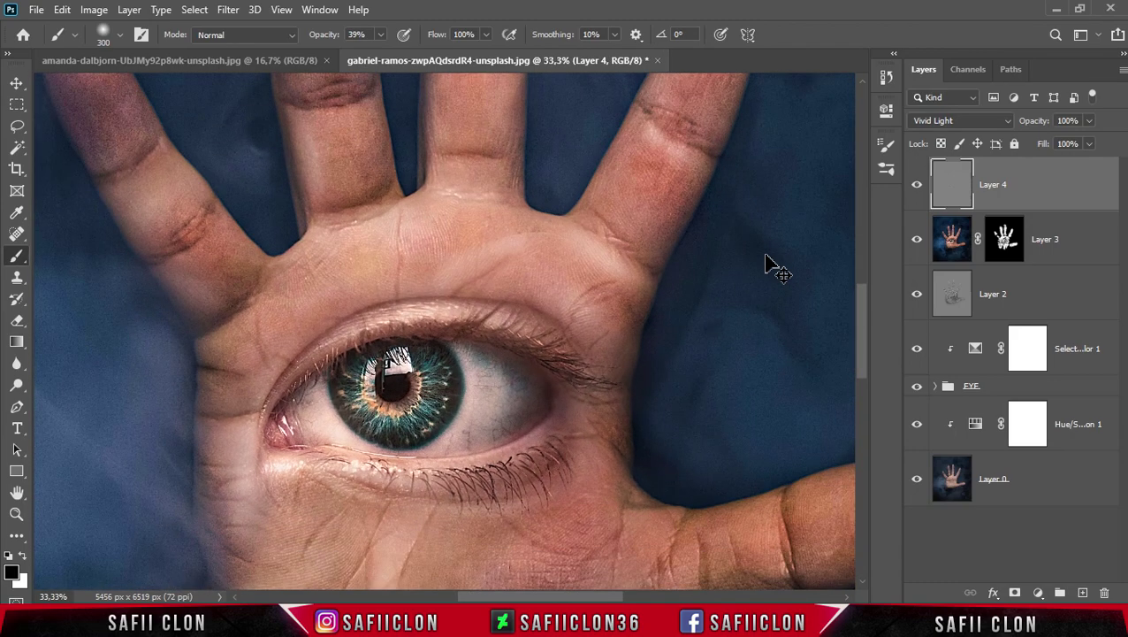
{"action": "key", "text": "ctrl+minus"}
{"action": "key", "text": "ctrl+minus"}
{"action": "key", "text": "ctrl+minus"}
{"action": "key", "text": "ctrl+minus"}
{"action": "key", "text": "ctrl+minus"}
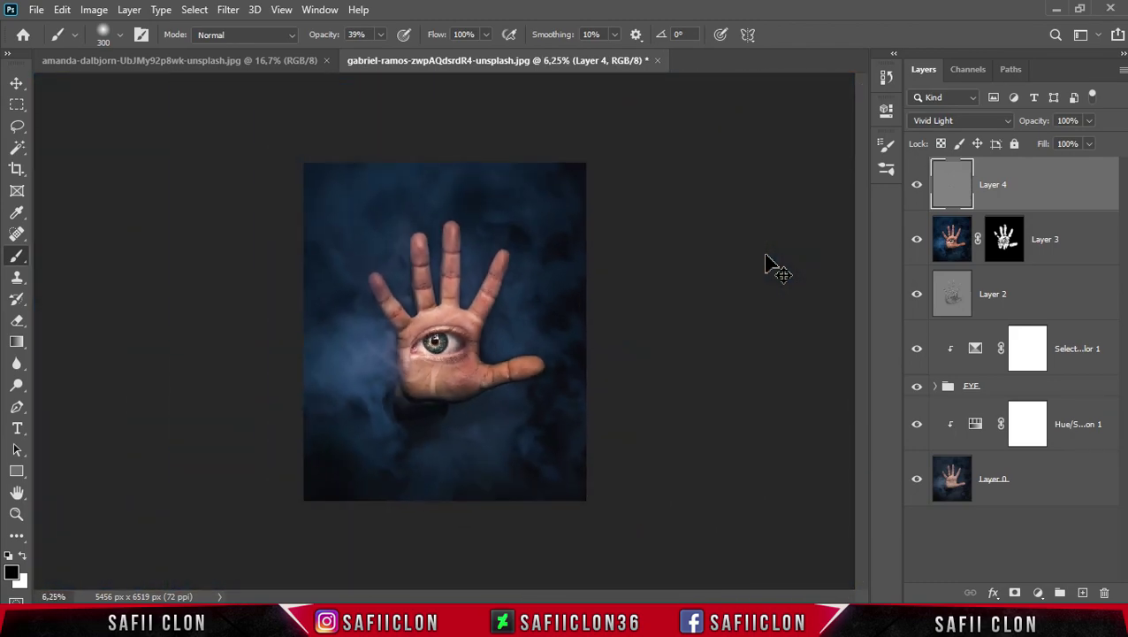
{"action": "key", "text": "ctrl+plus"}
{"action": "key", "text": "ctrl+plus"}
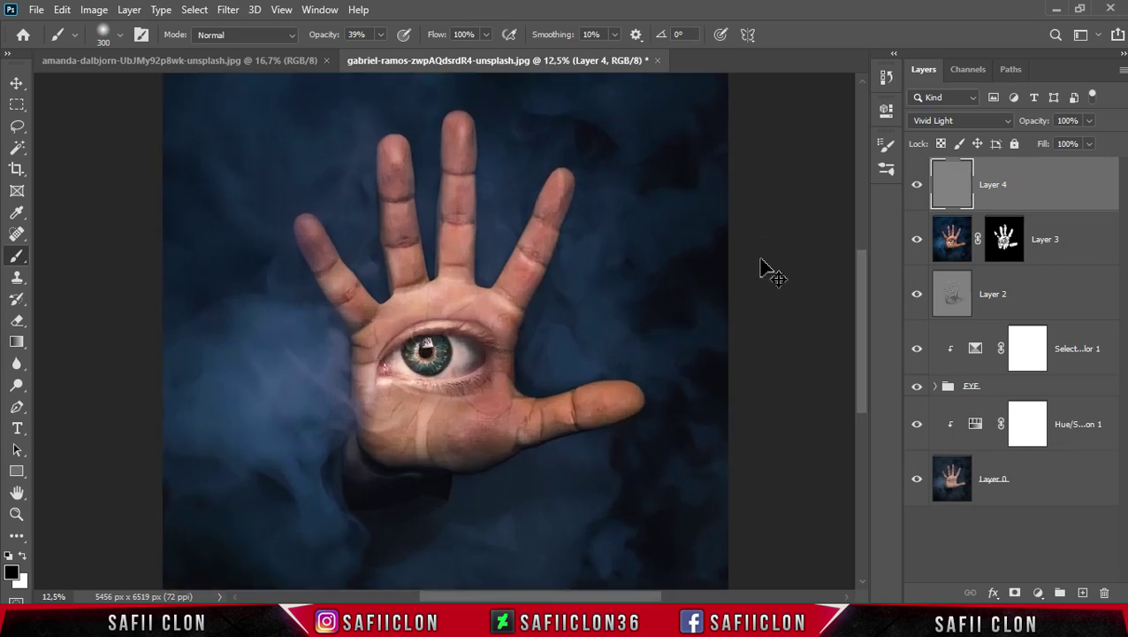
{"action": "key", "text": "ctrl+minus"}
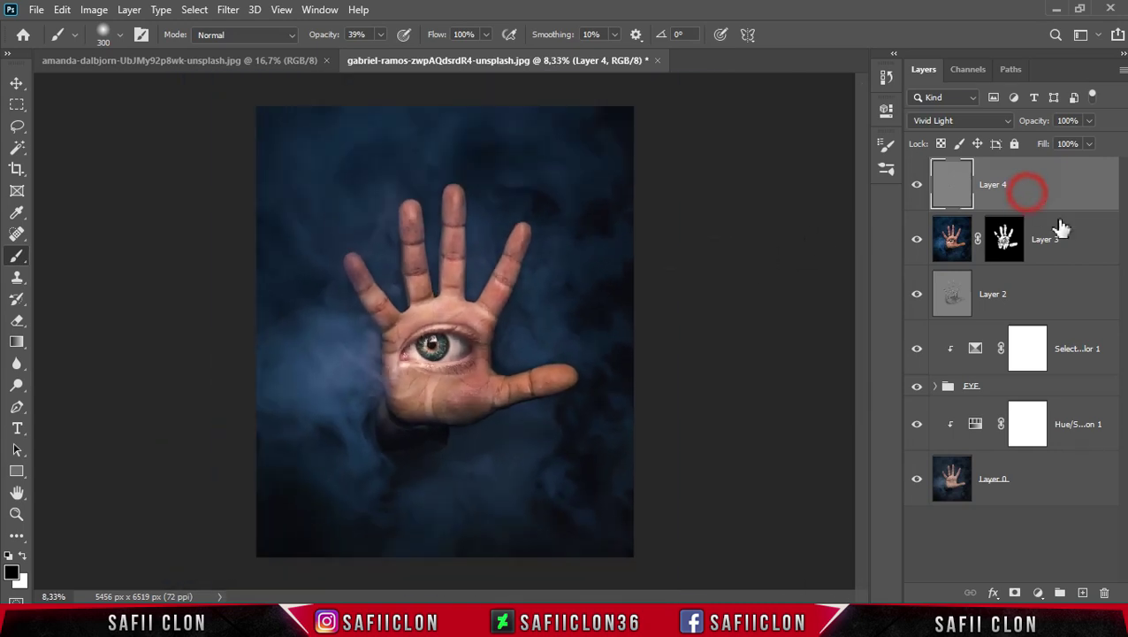